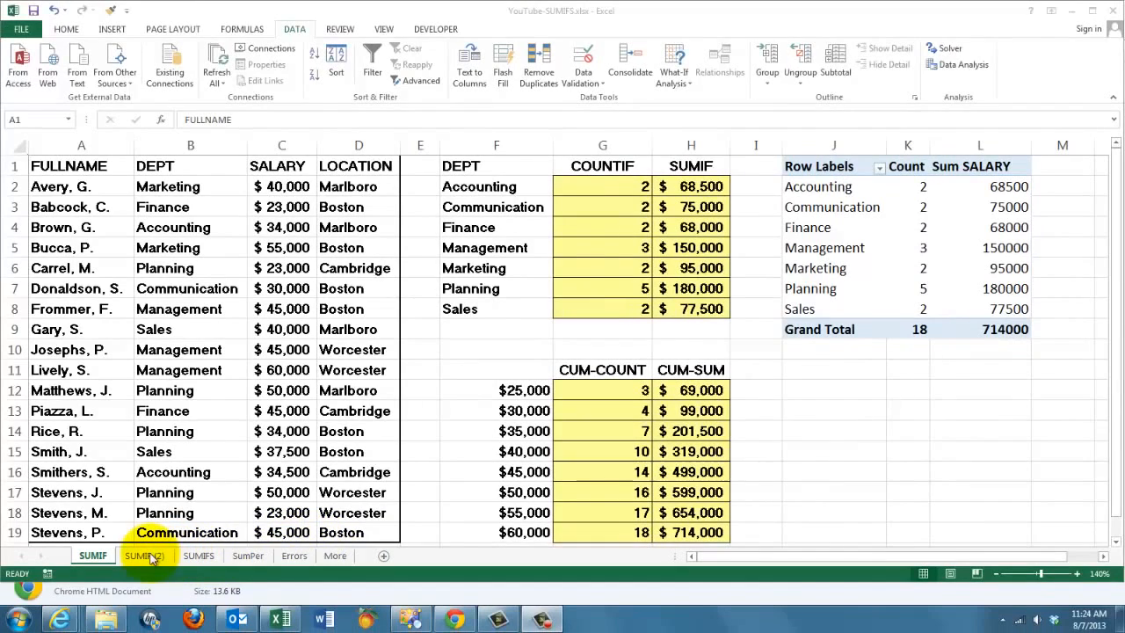
- Open the SUMIF (2) worksheet and select the Accounting row's COUNTIF cell, G2
left_click(151, 558)
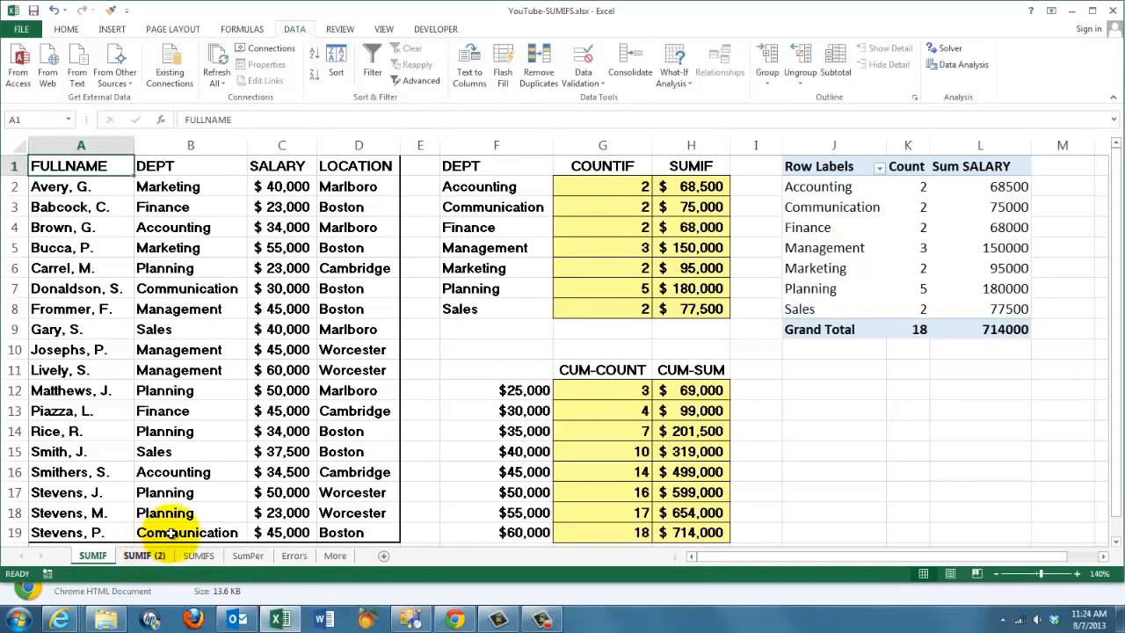
left_click(151, 559)
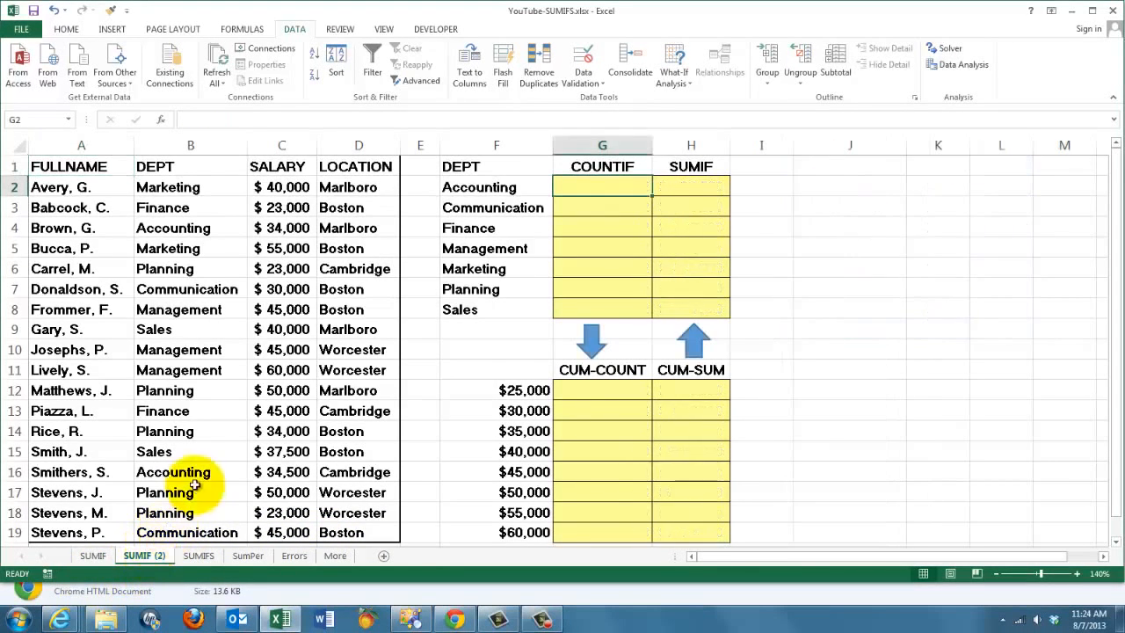
left_click(600, 197)
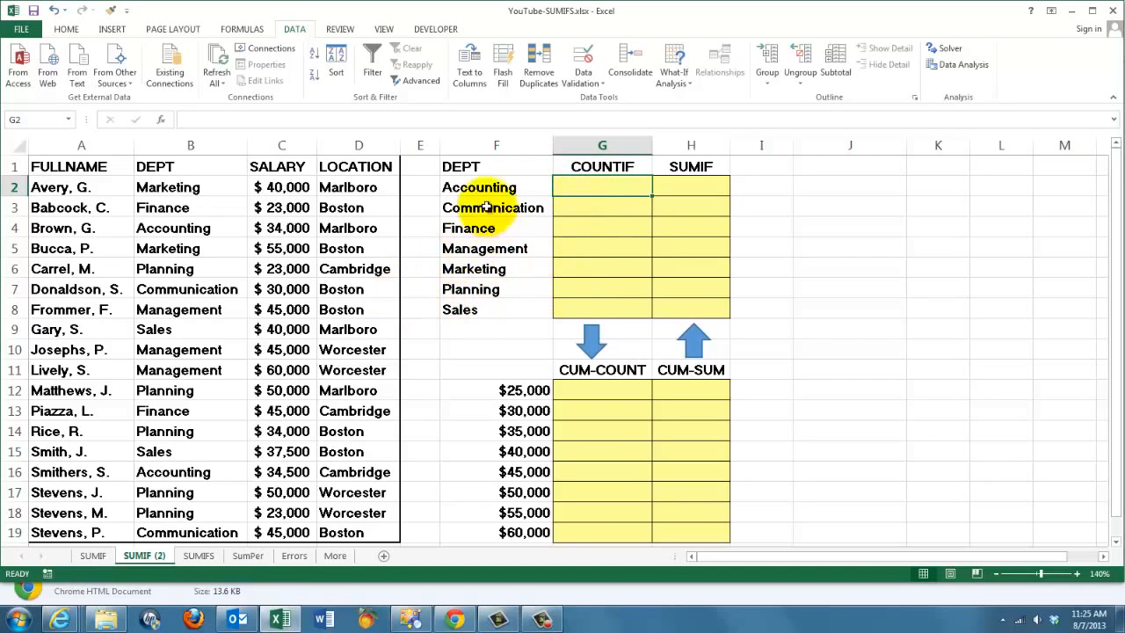
- Insert the COUNTIF function into cell G2, choosing it from the list of all functions
left_click(161, 120)
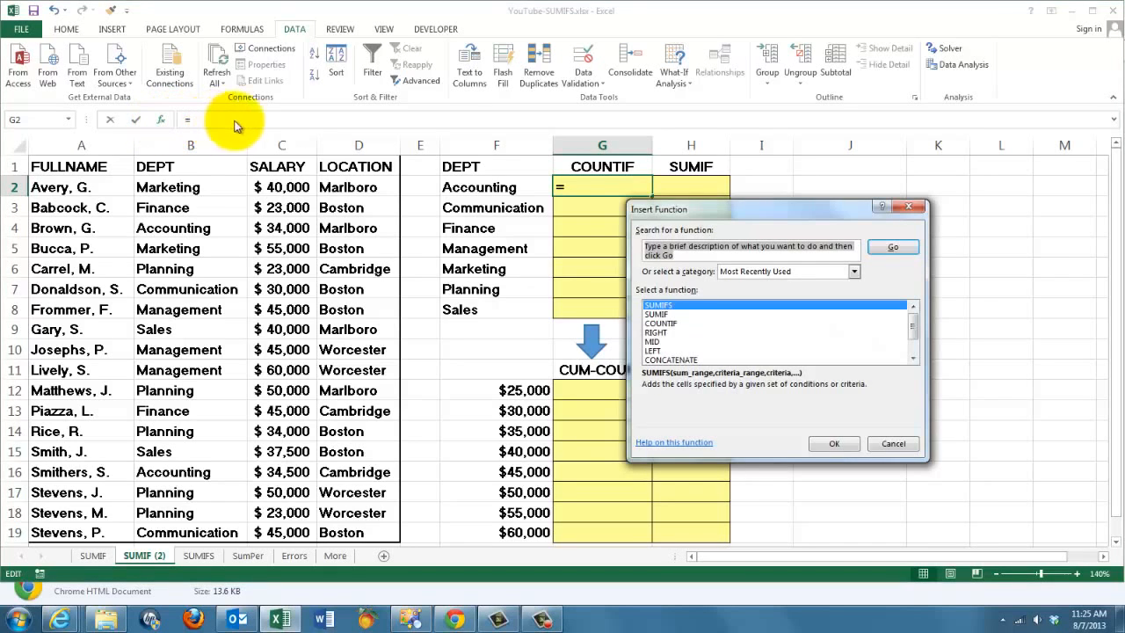
left_click(853, 271)
left_click(738, 291)
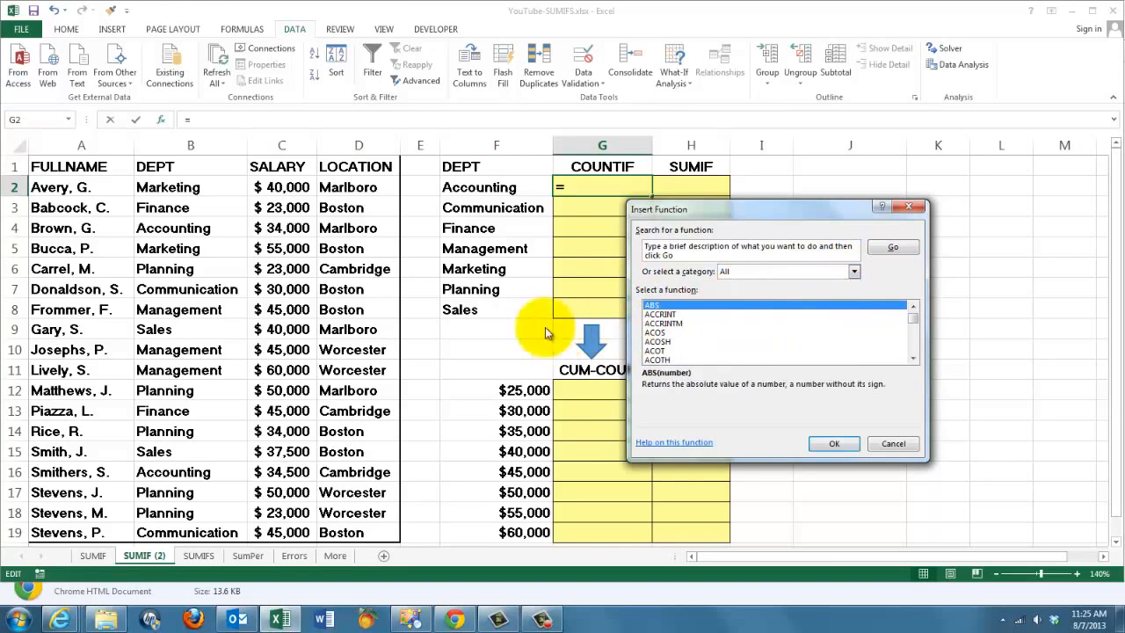
left_click(661, 352)
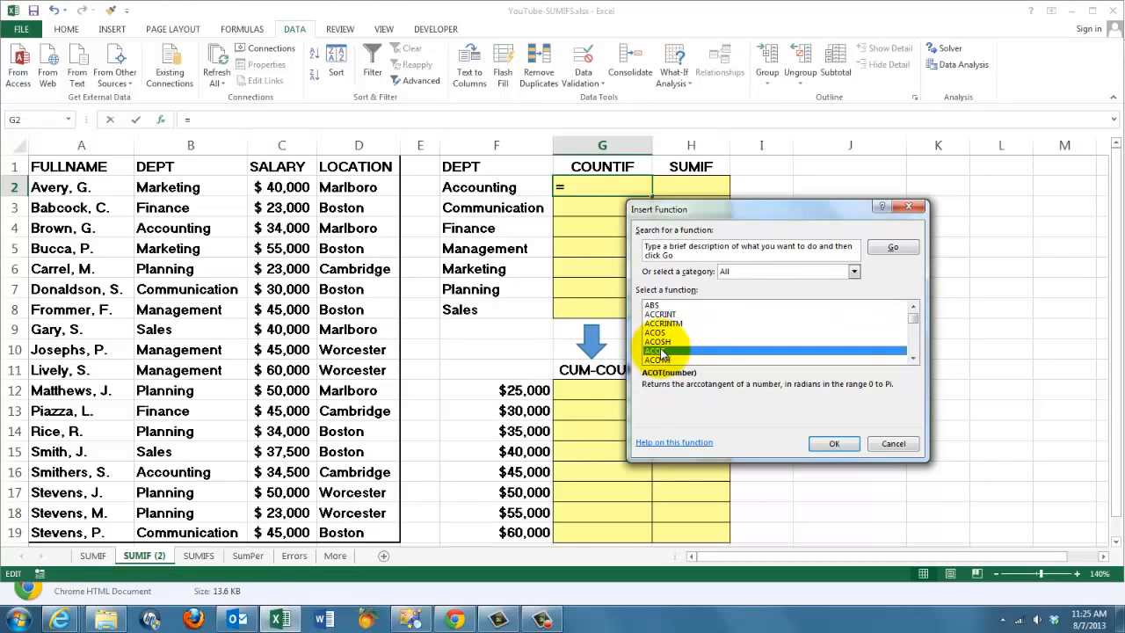
type("count")
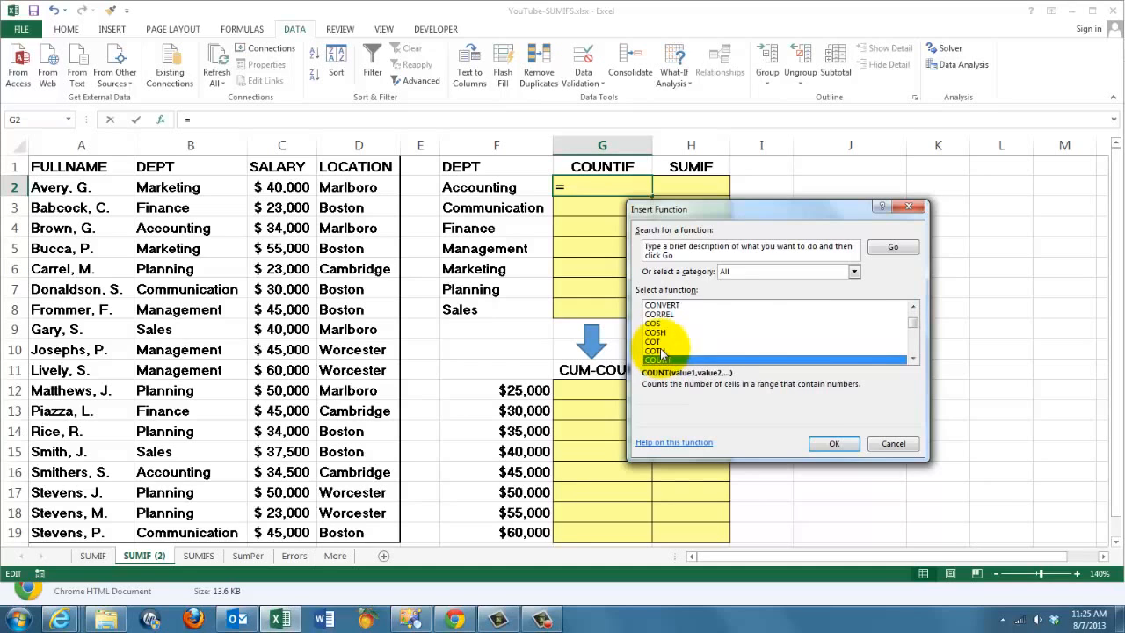
double_click(913, 360)
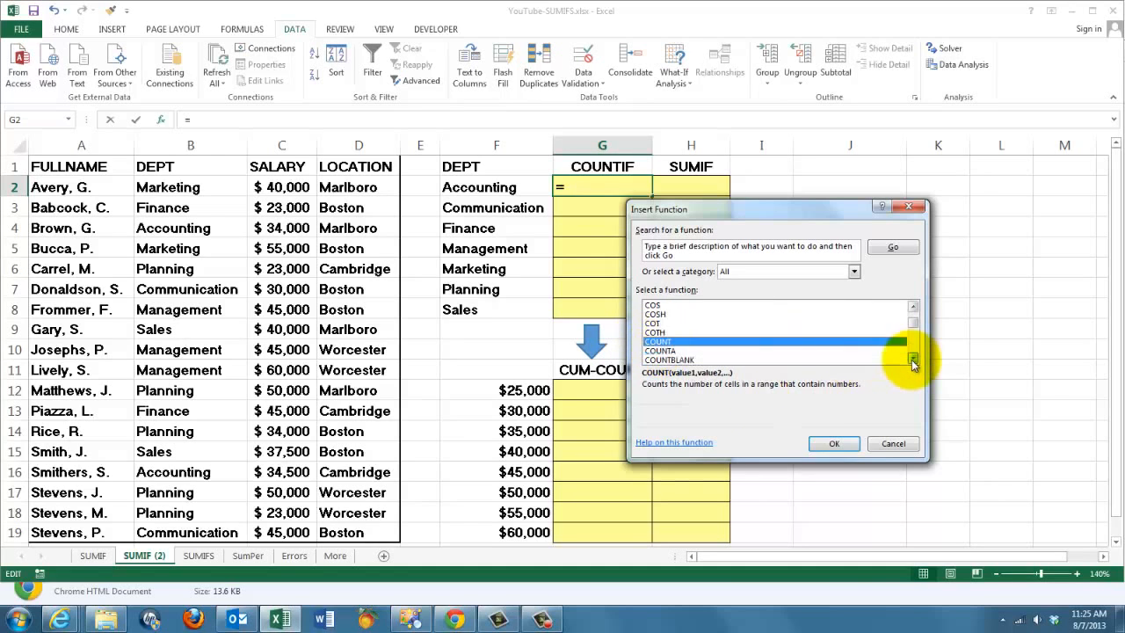
double_click(914, 360)
left_click(914, 360)
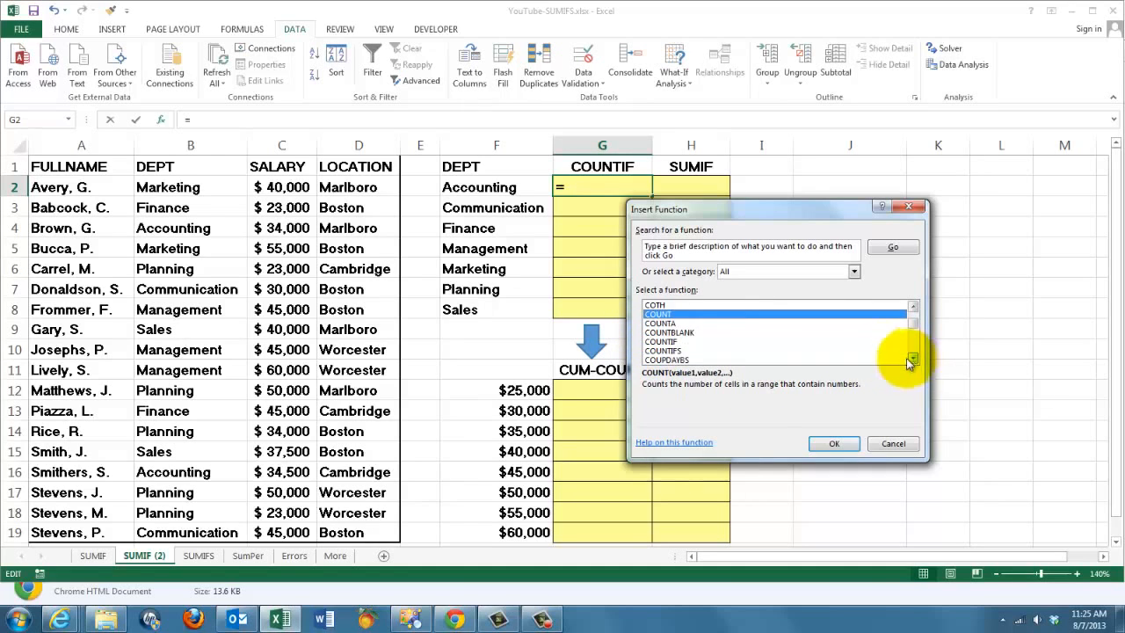
left_click(672, 343)
left_click(834, 443)
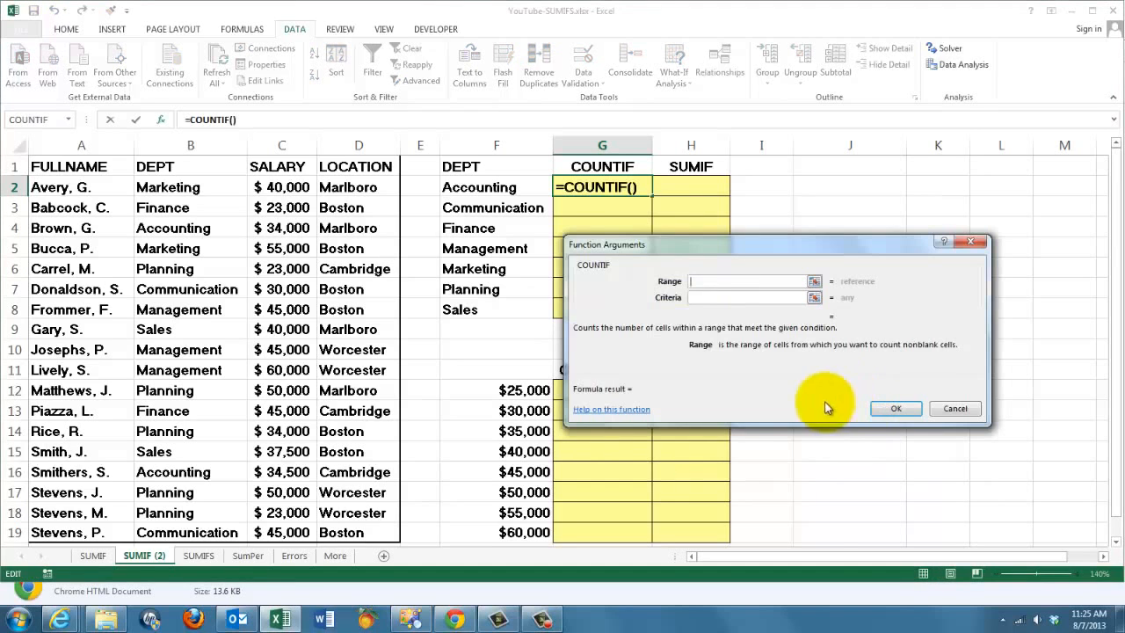
- Complete G2's COUNTIF with absolute range $B$2:$B$19 and criteria F2, and fill the formula down to G8
left_click_drag(653, 249, 642, 243)
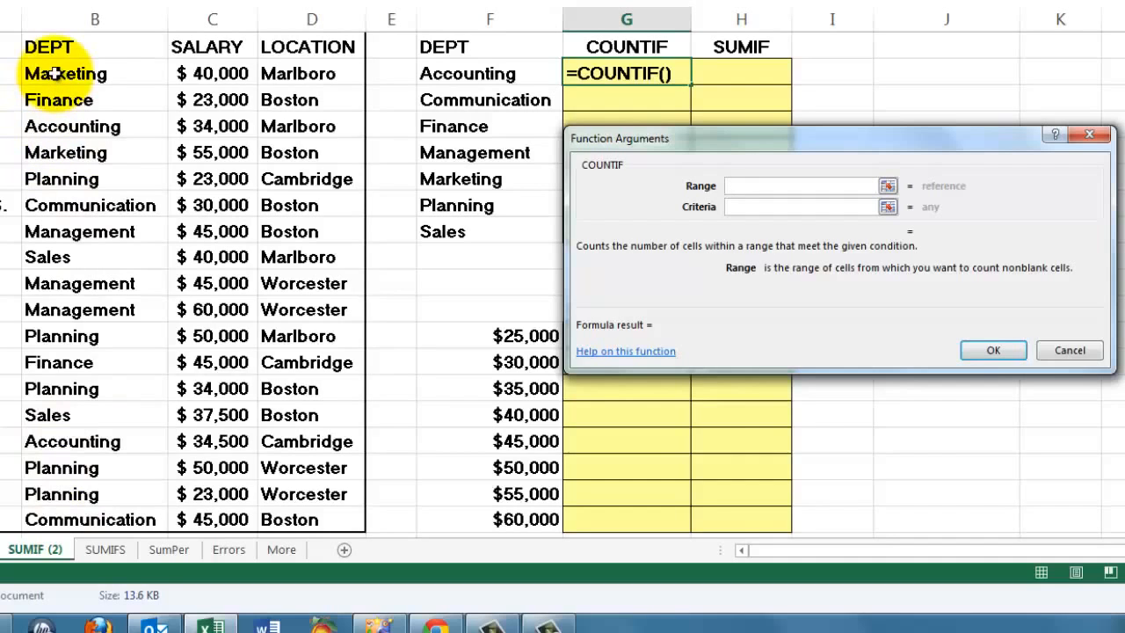
key("ctrl+shift+Down")
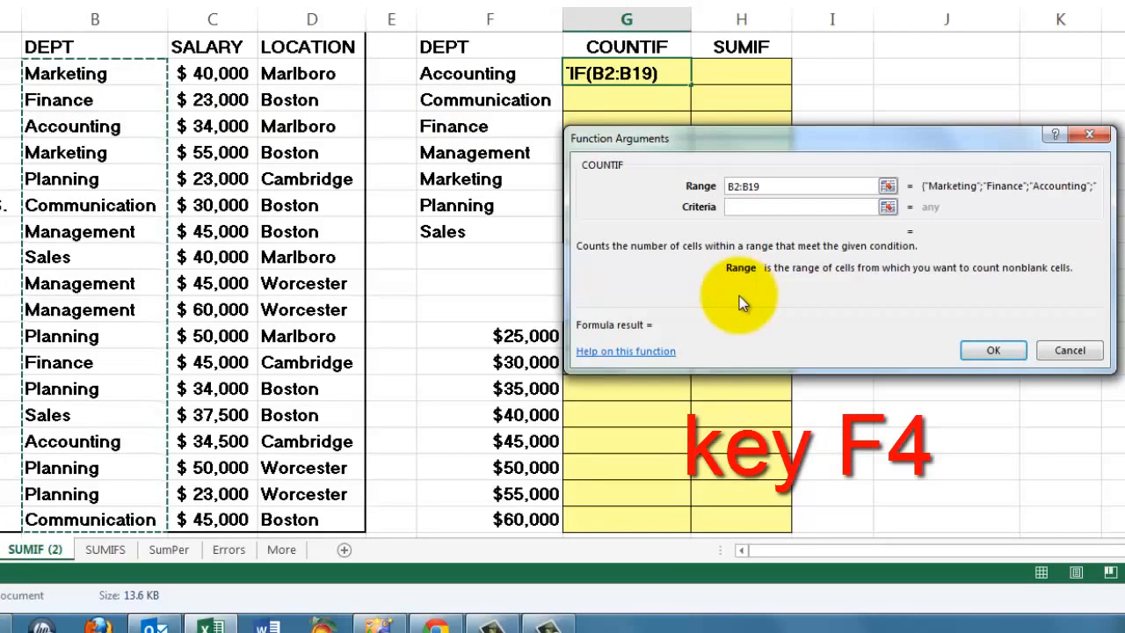
key("F4")
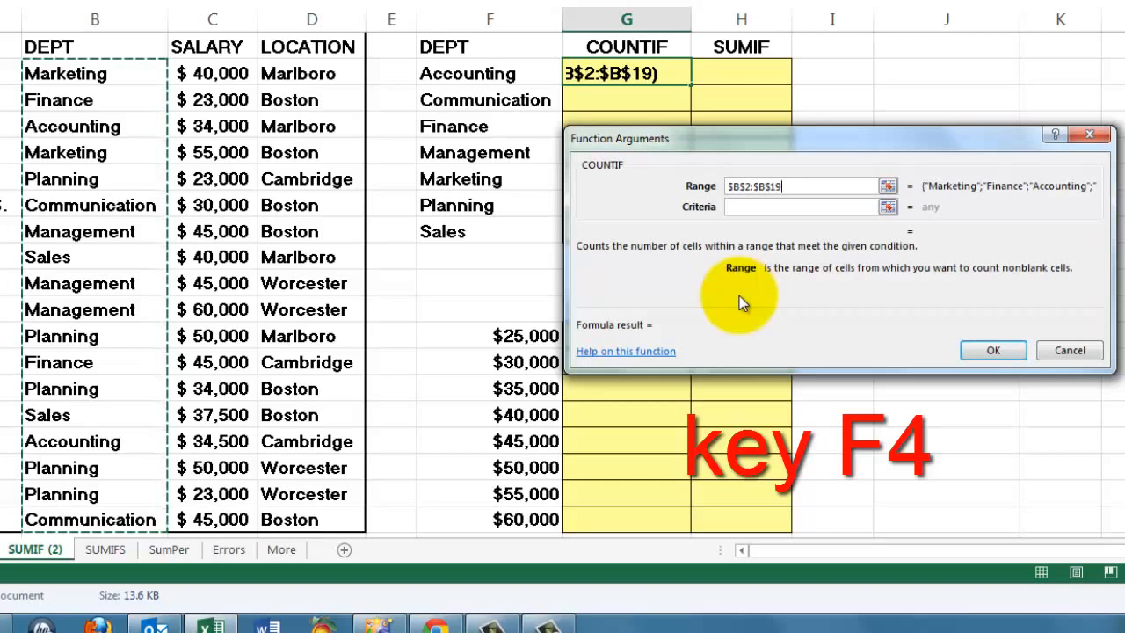
left_click_drag(662, 138, 662, 219)
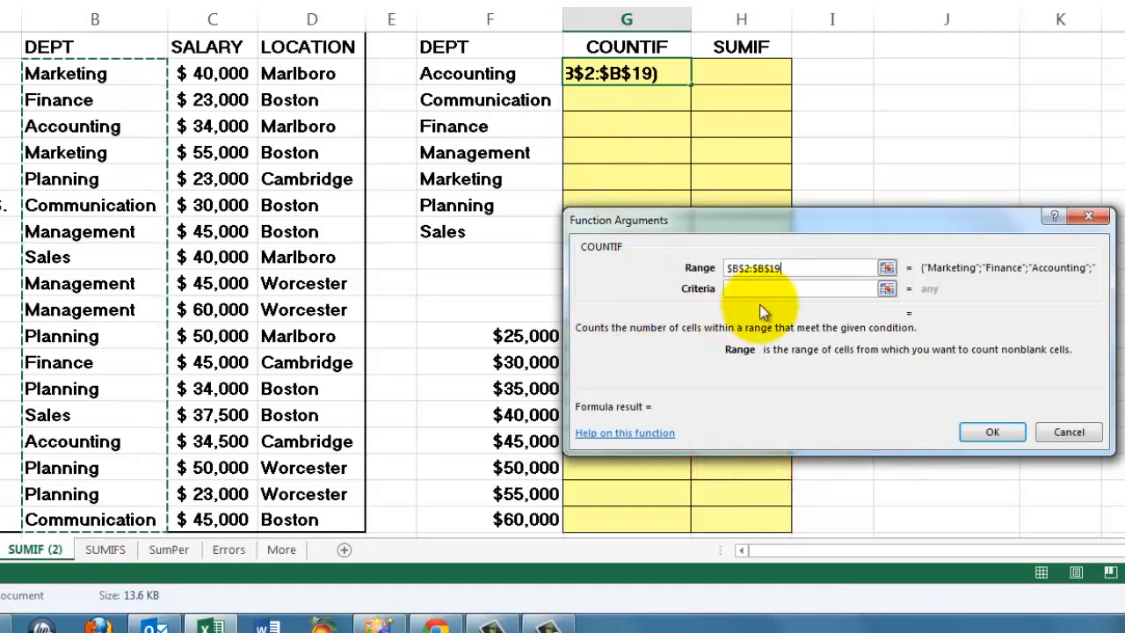
left_click(736, 289)
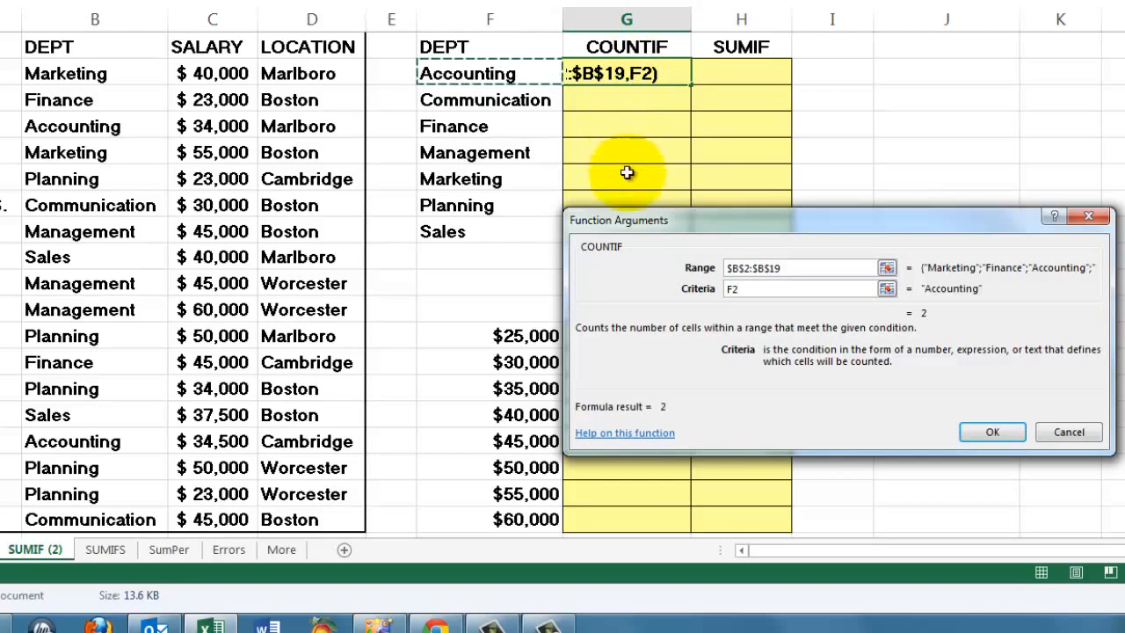
left_click(993, 432)
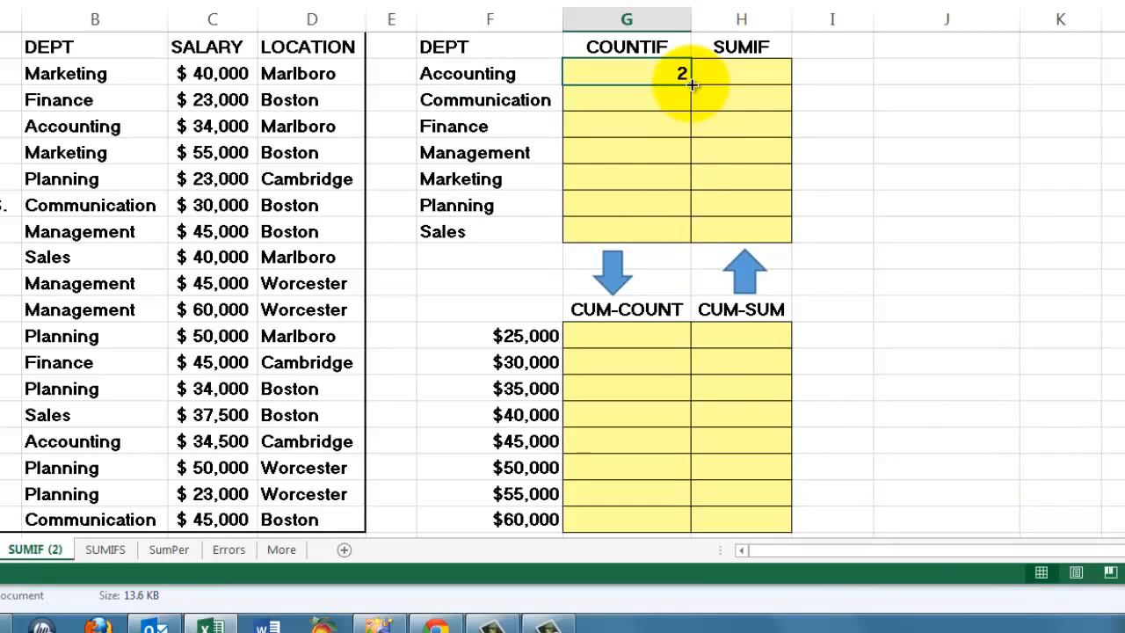
double_click(692, 84)
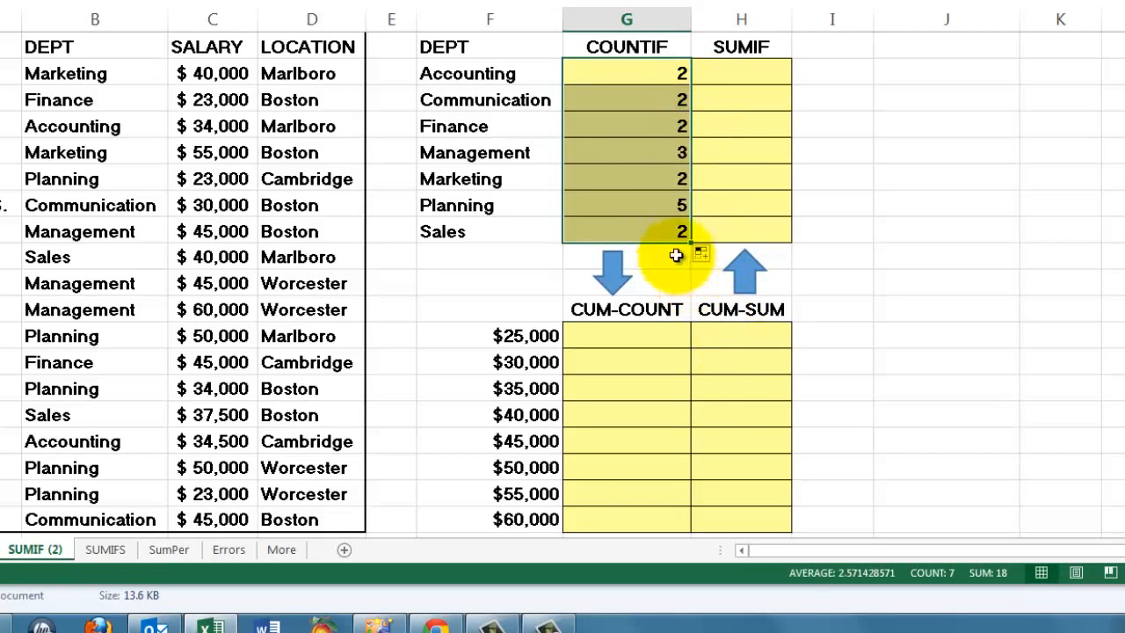
left_click(653, 203)
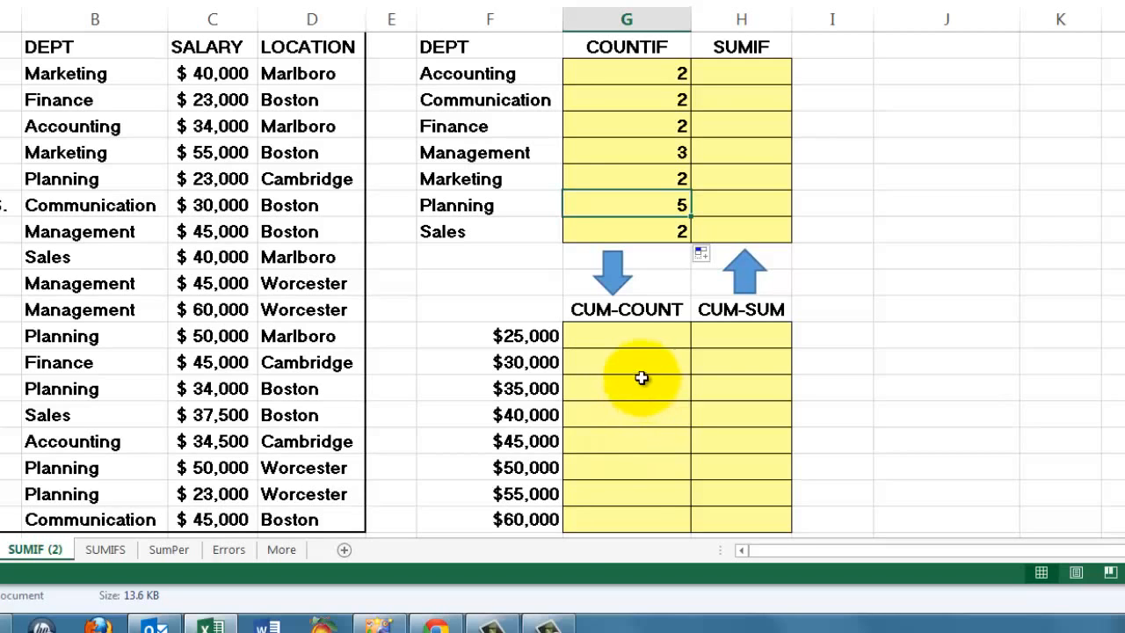
- Insert the COUNTIF function into G12, the CUM-COUNT cell for $25,000
left_click(618, 339)
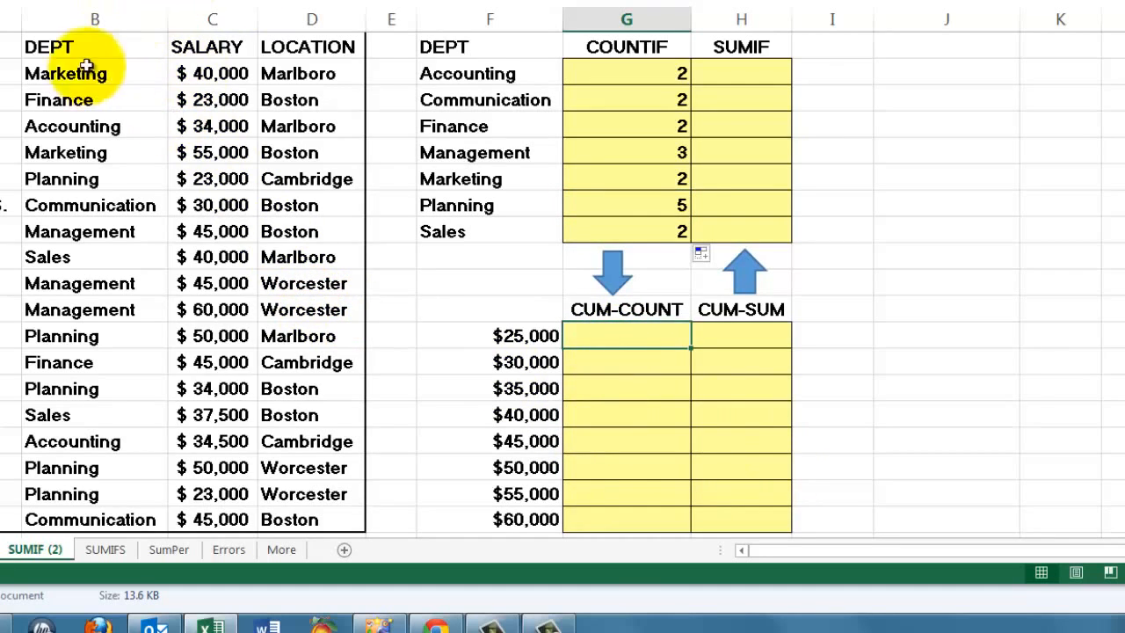
left_click(61, 0)
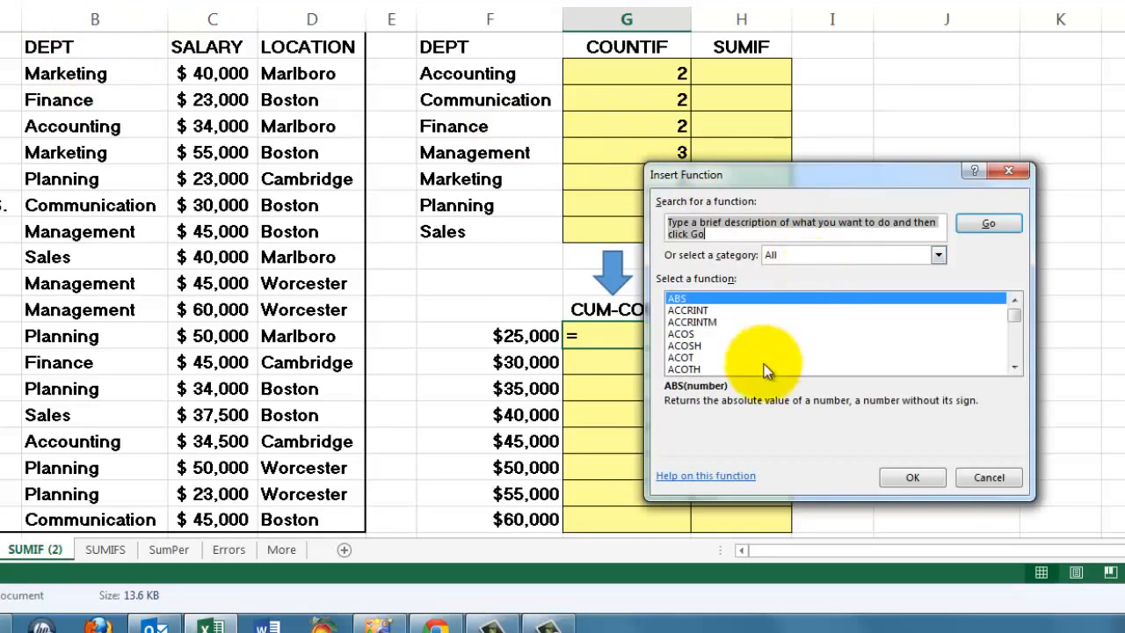
left_click(692, 323)
type("countif")
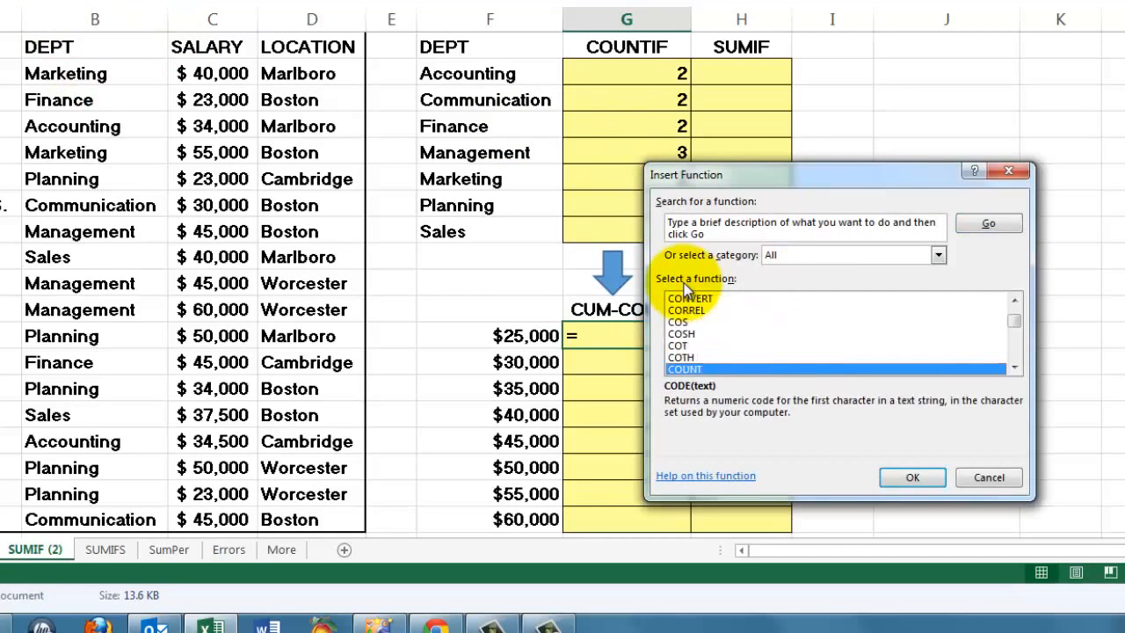
left_click(915, 478)
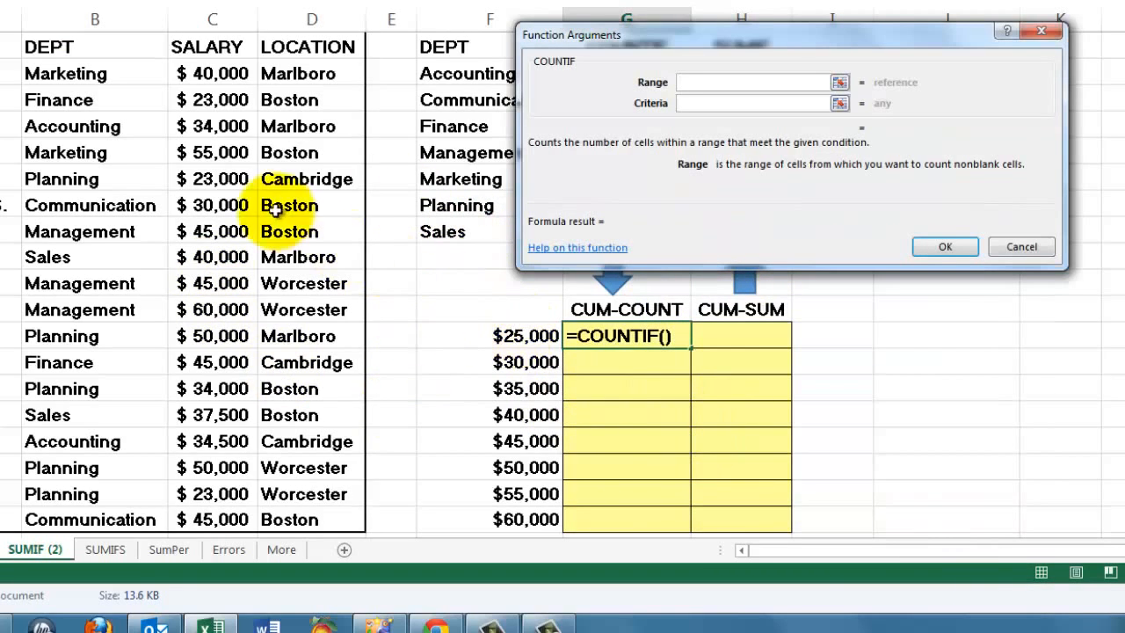
- Set the COUNTIF range to the salary cells as the absolute reference $C$2:$C$19
left_click(203, 69)
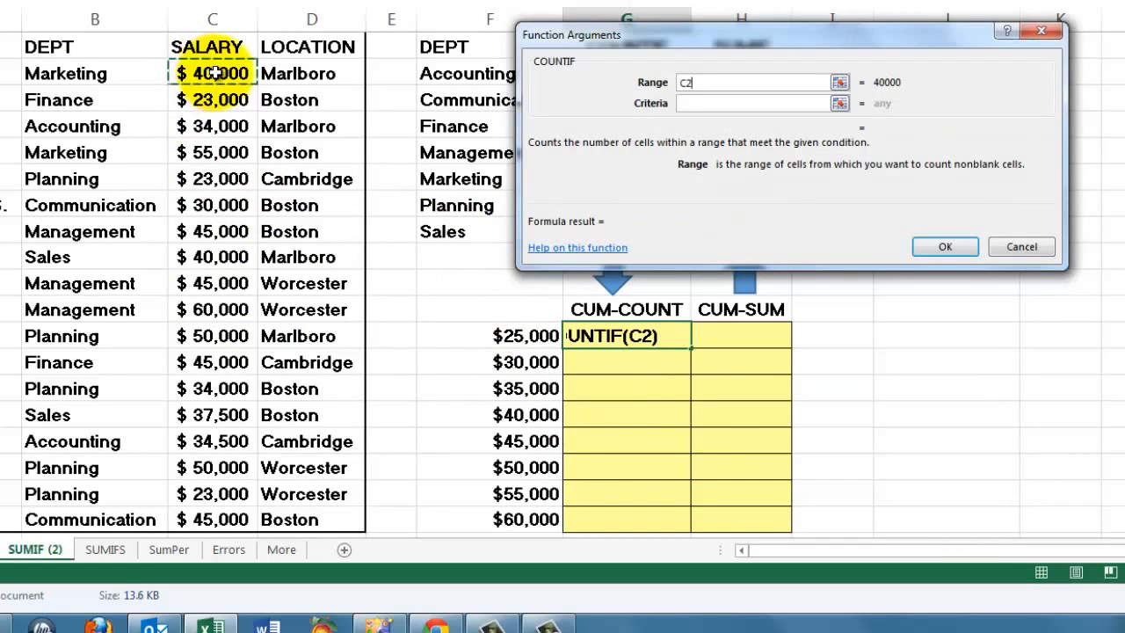
key("ctrl+shift+Down")
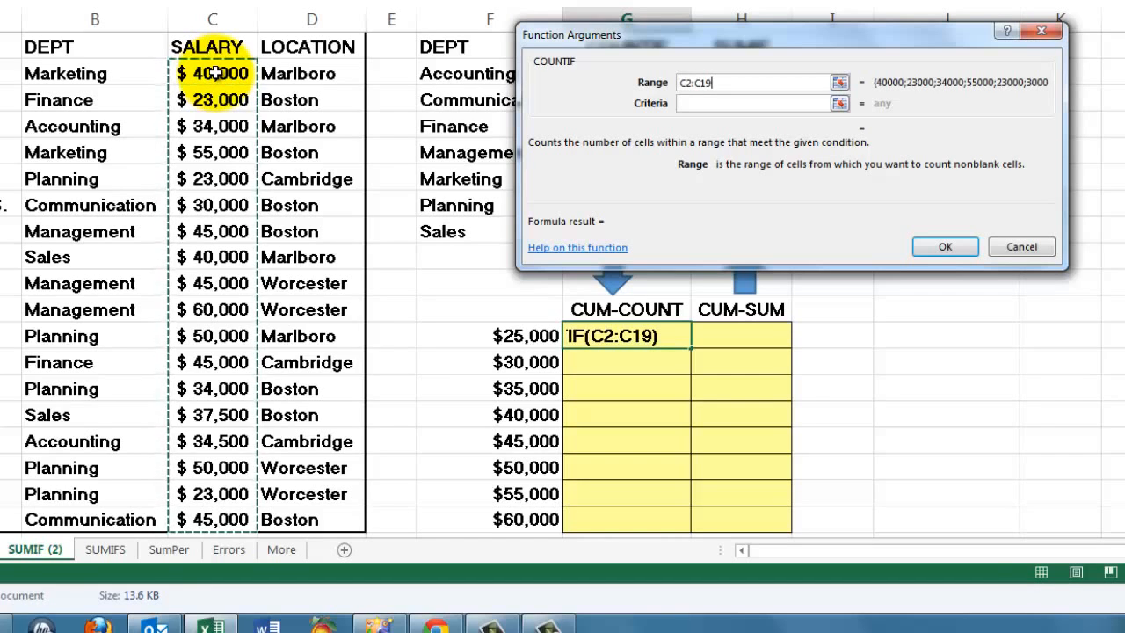
key("F4")
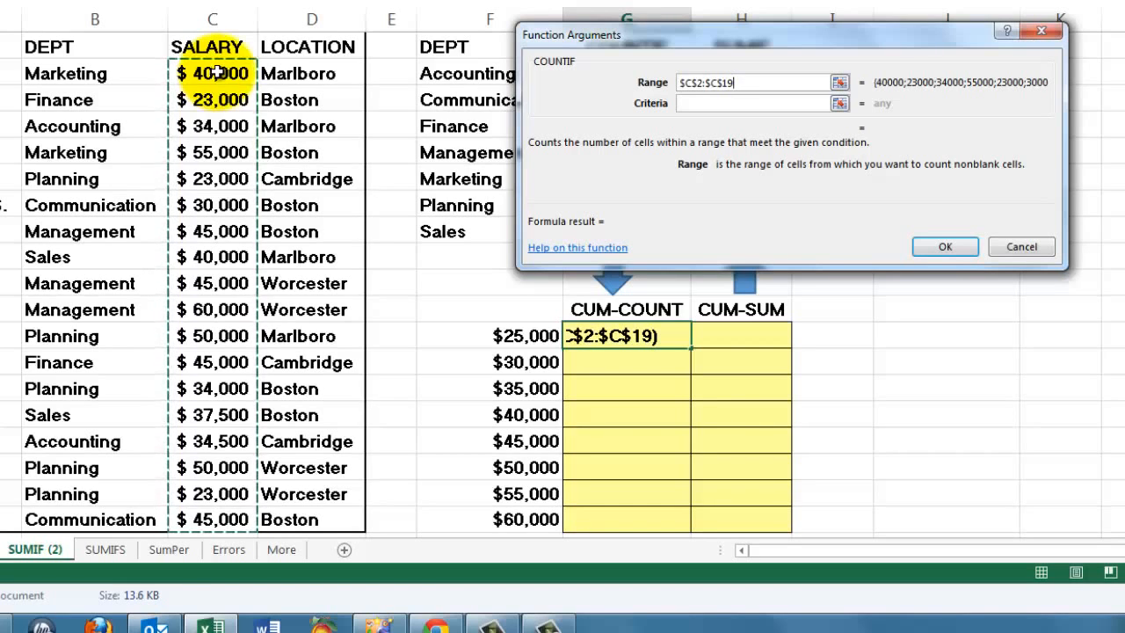
- Set the COUNTIF criteria to "<=" & F12 and enter the formula in G12
left_click(708, 101)
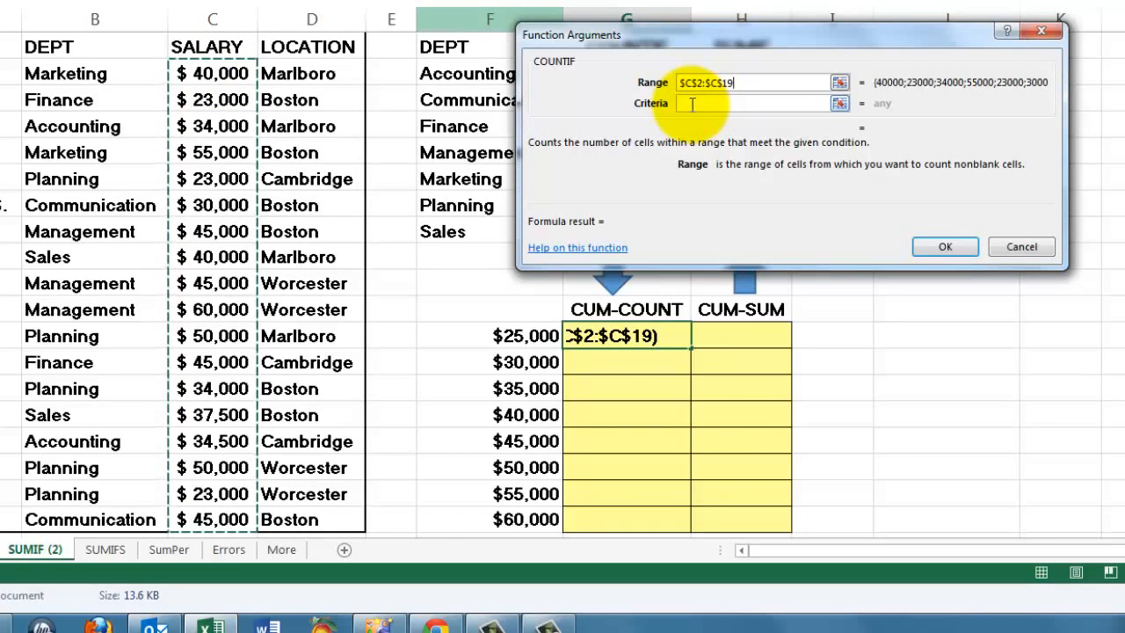
left_click(708, 102)
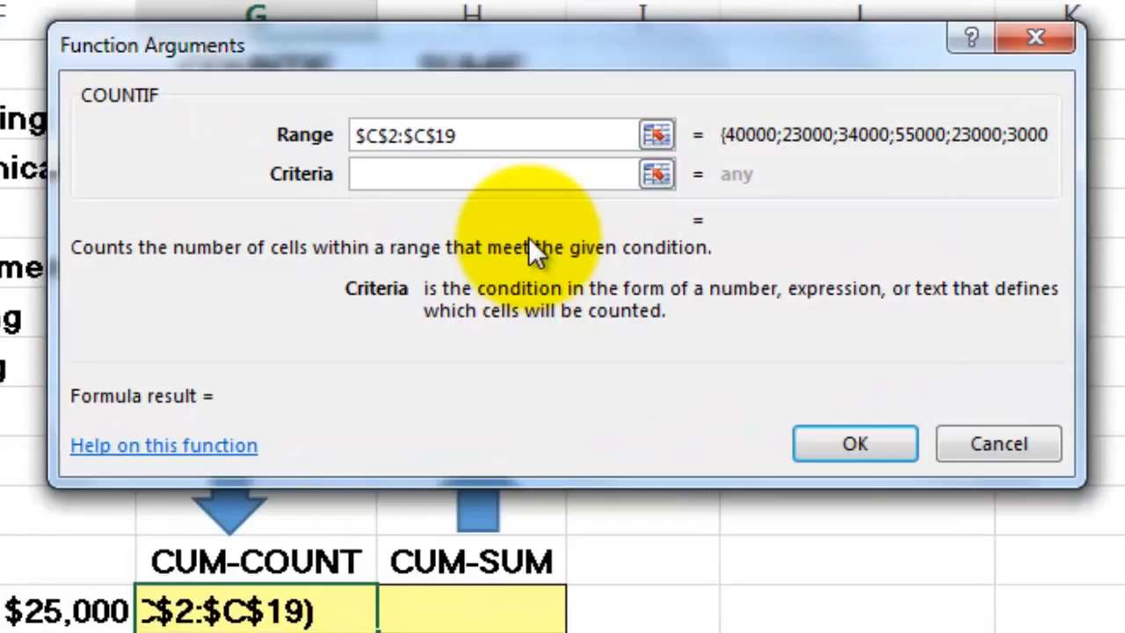
type("\"")
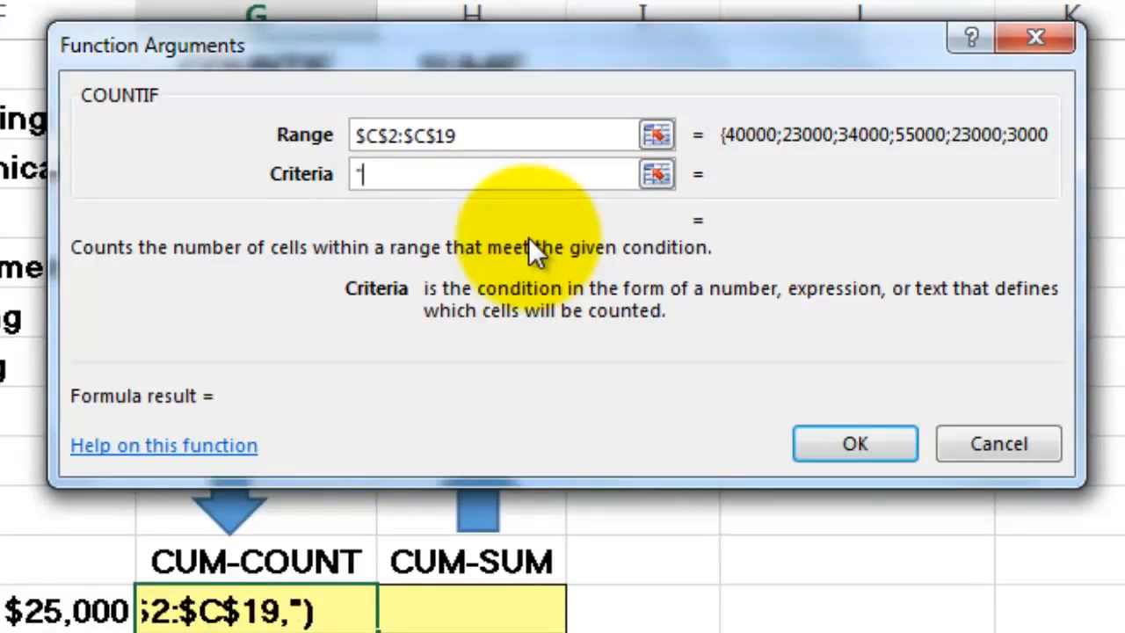
type("<=")
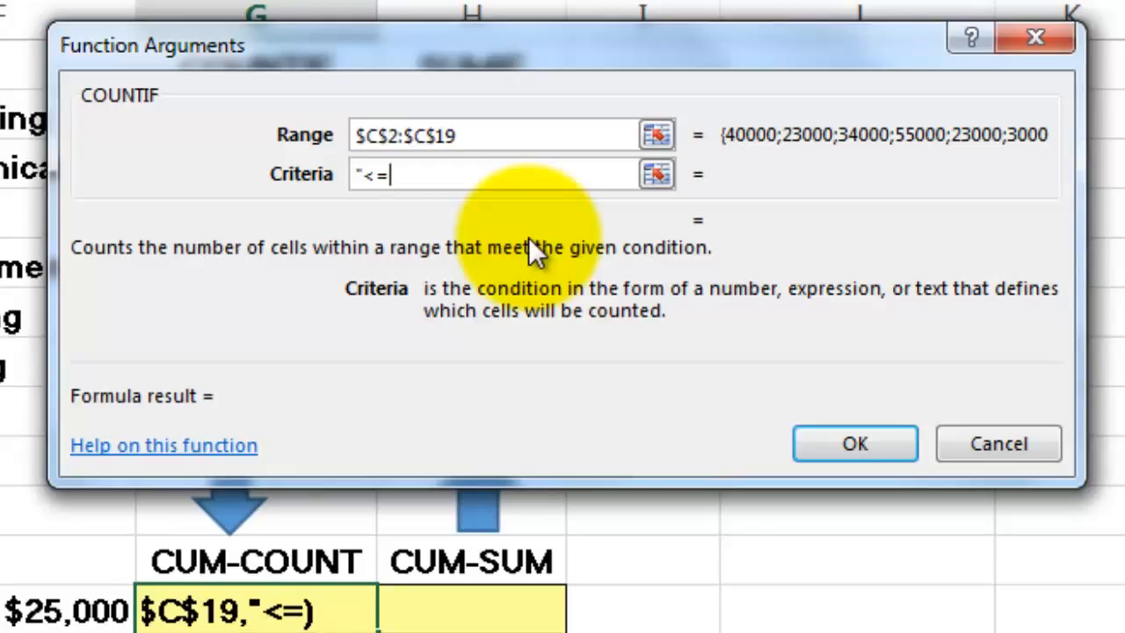
type("\"")
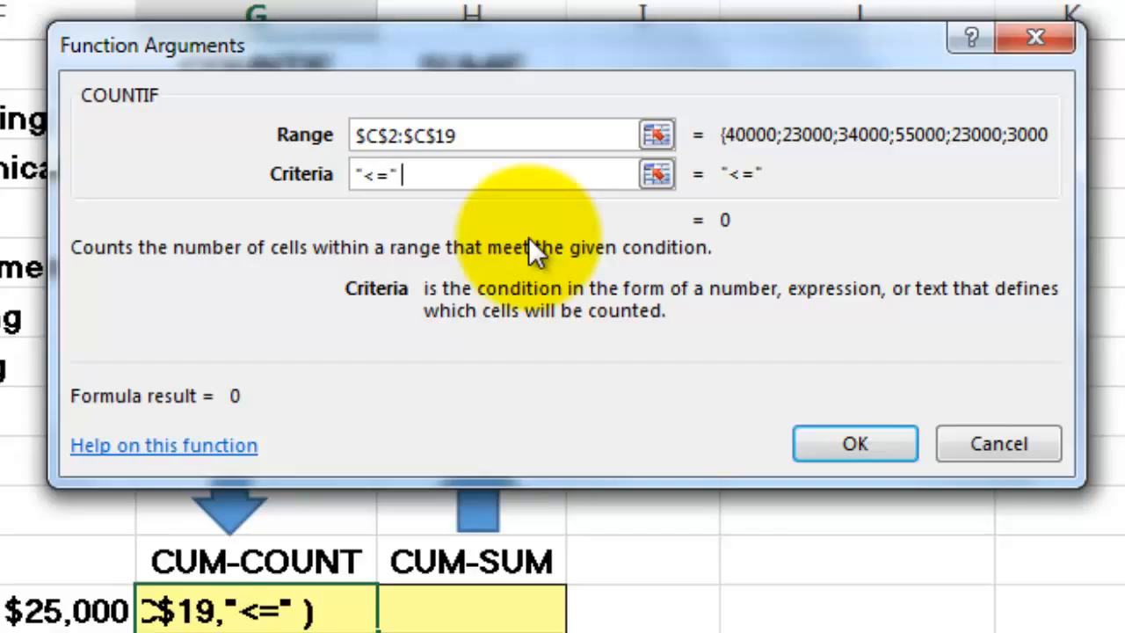
type("&")
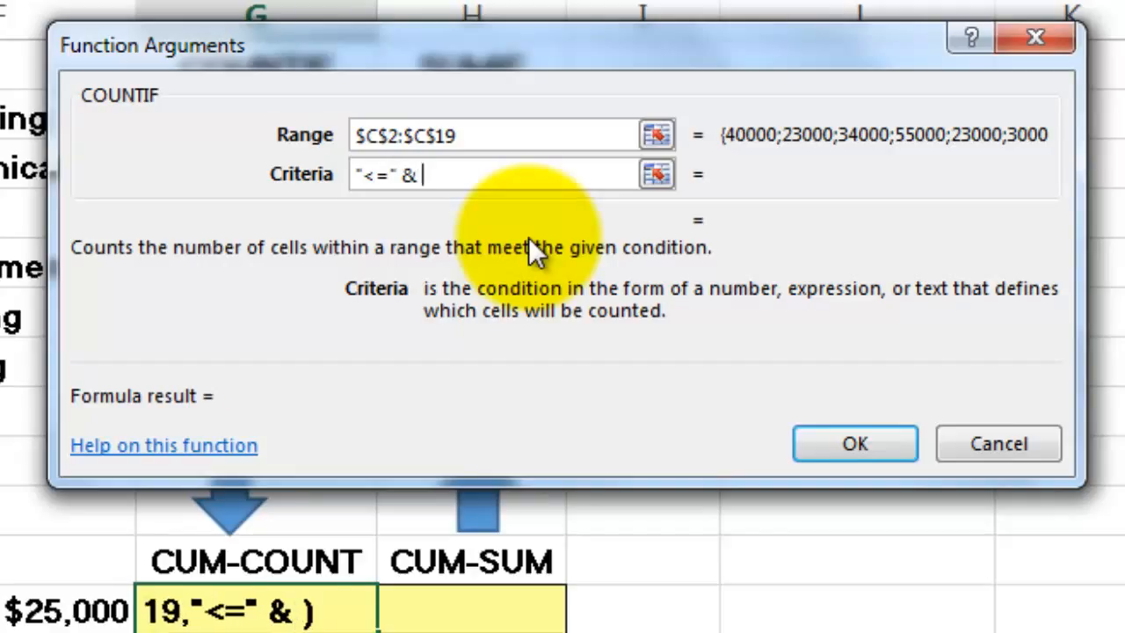
left_click(22, 613)
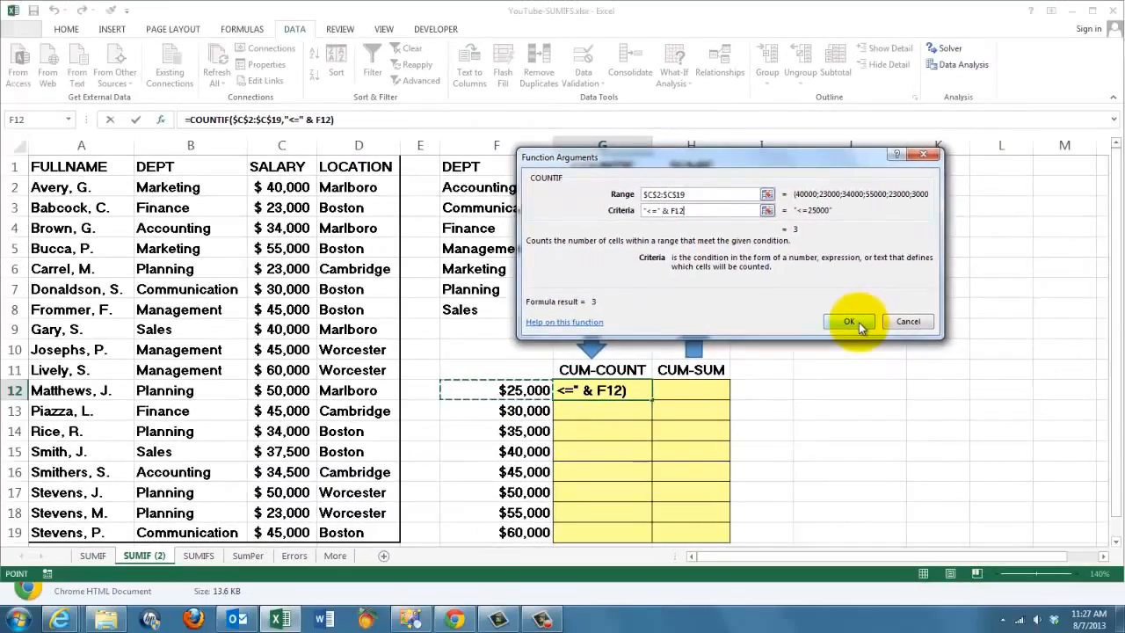
left_click(849, 423)
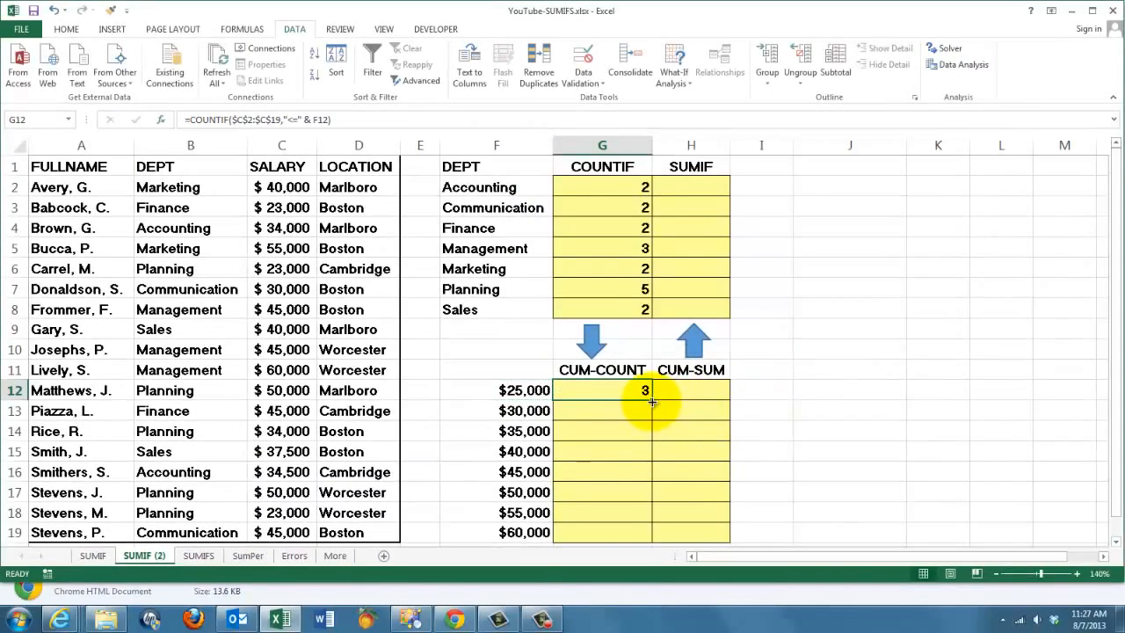
- Fill the CUM-COUNT formula from G12 down to G19 and select the first CUM-SUM cell, H12
double_click(652, 401)
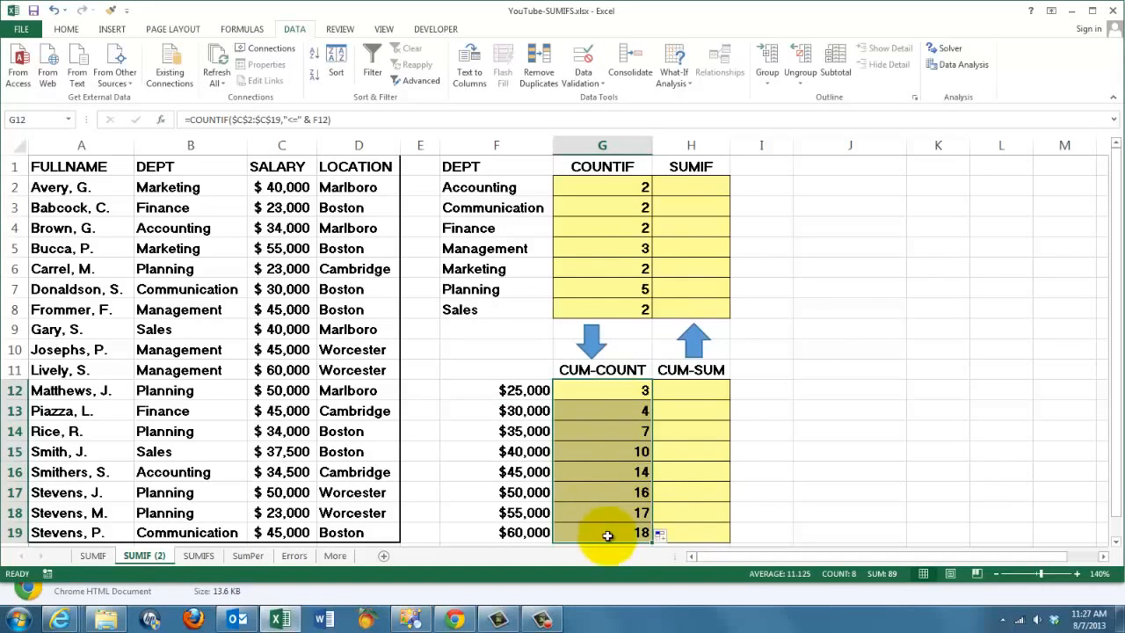
left_click(693, 390)
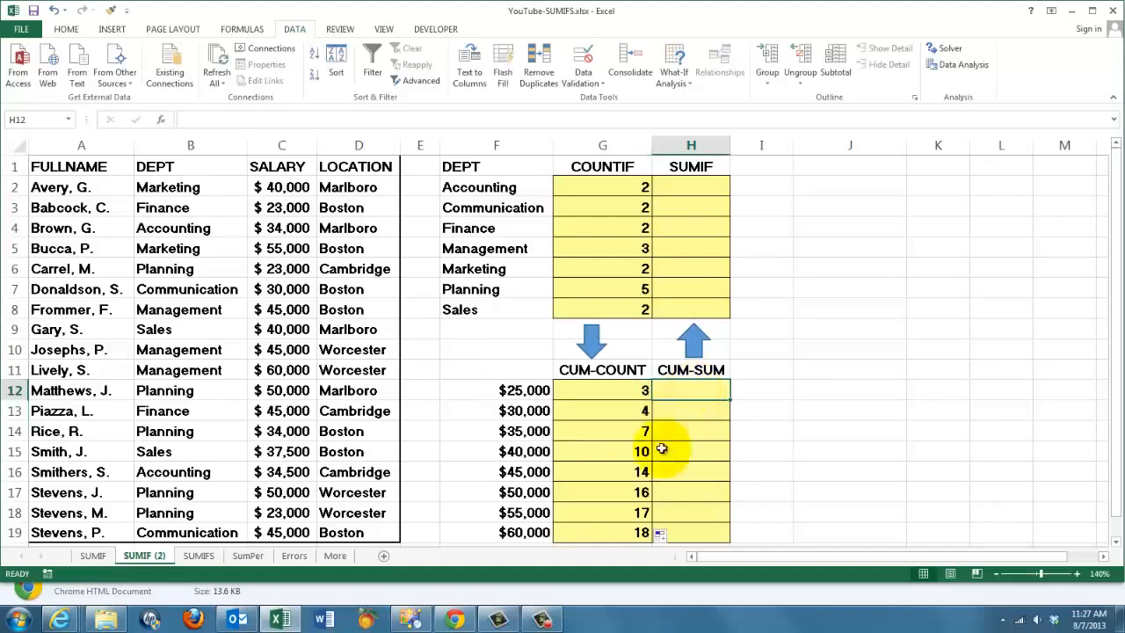
- Insert the SUMIF function into H12, the CUM-SUM cell for $25,000
left_click(161, 123)
left_click(628, 253)
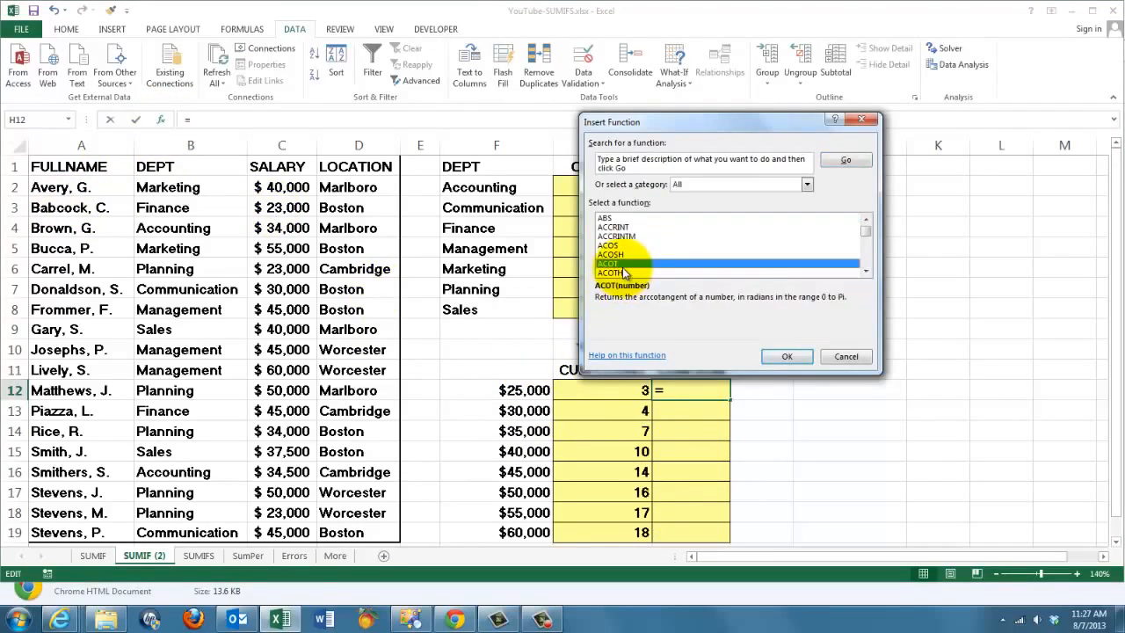
key("s")
key("u")
key("m")
key("i")
key("f")
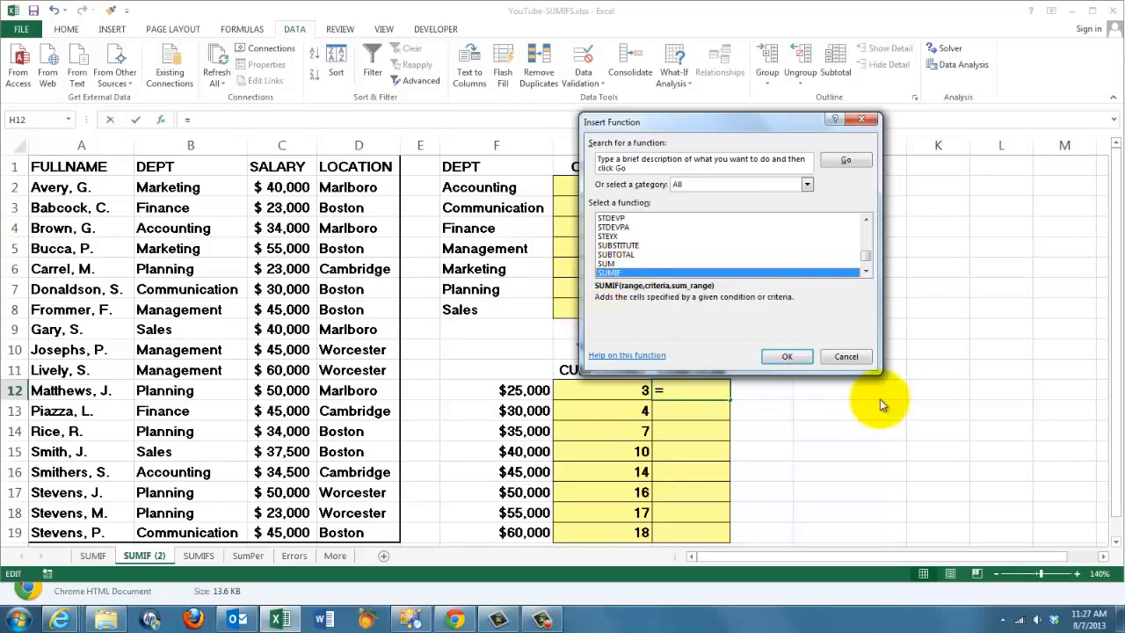
left_click(791, 359)
- Set the SUMIF range in H12 to the salary cells as the absolute reference $C$2:$C$19
left_click_drag(677, 154, 592, 137)
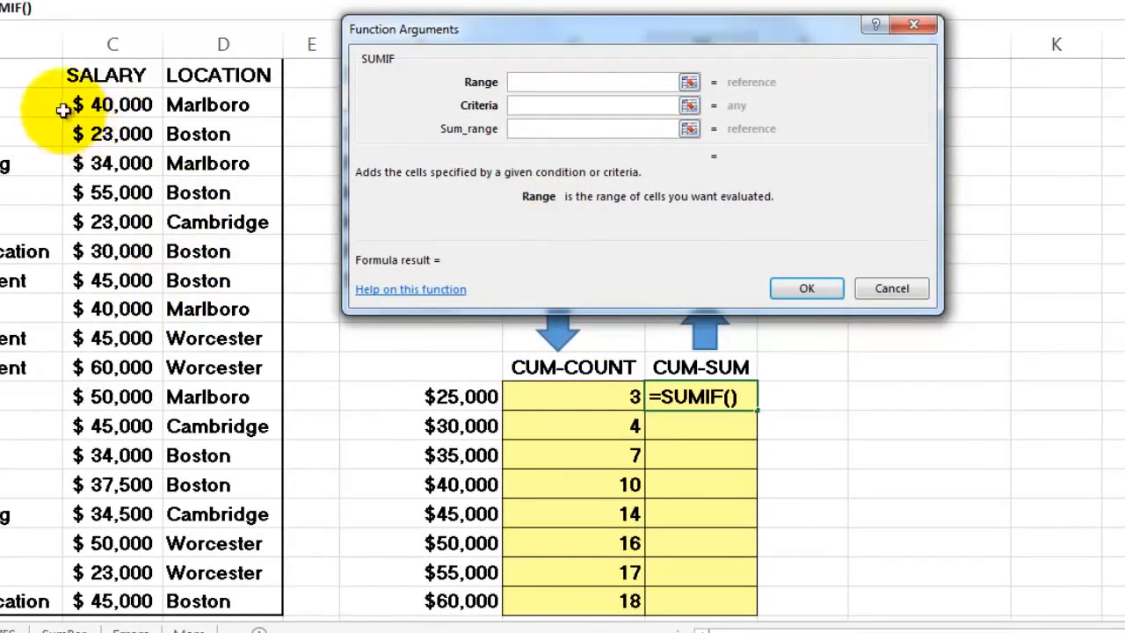
left_click(91, 103)
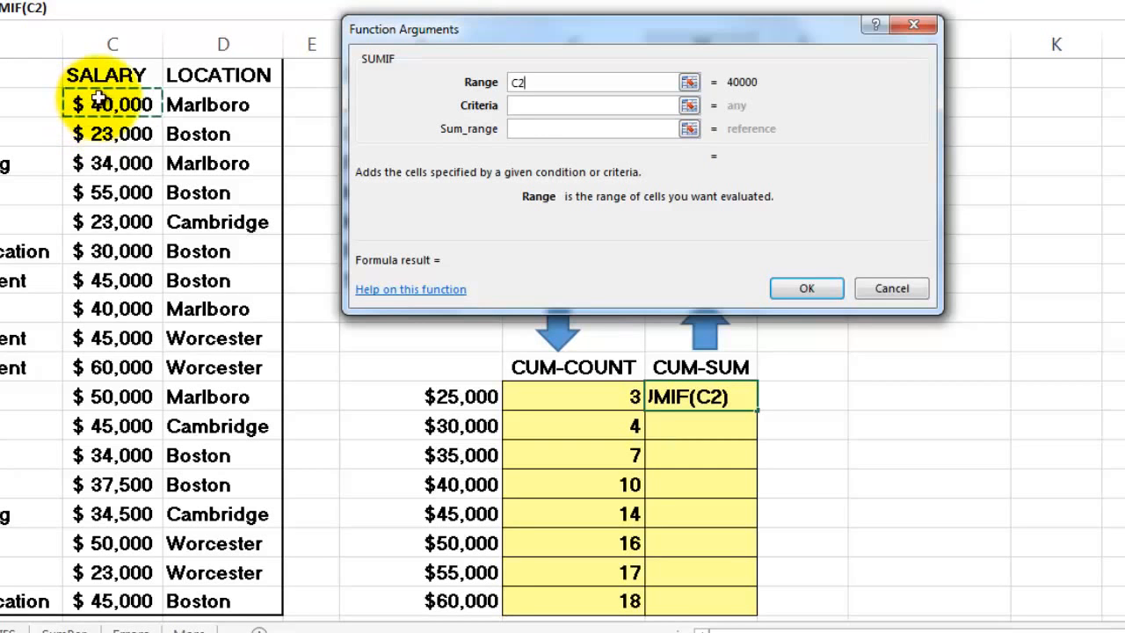
key("ctrl+shift+Down")
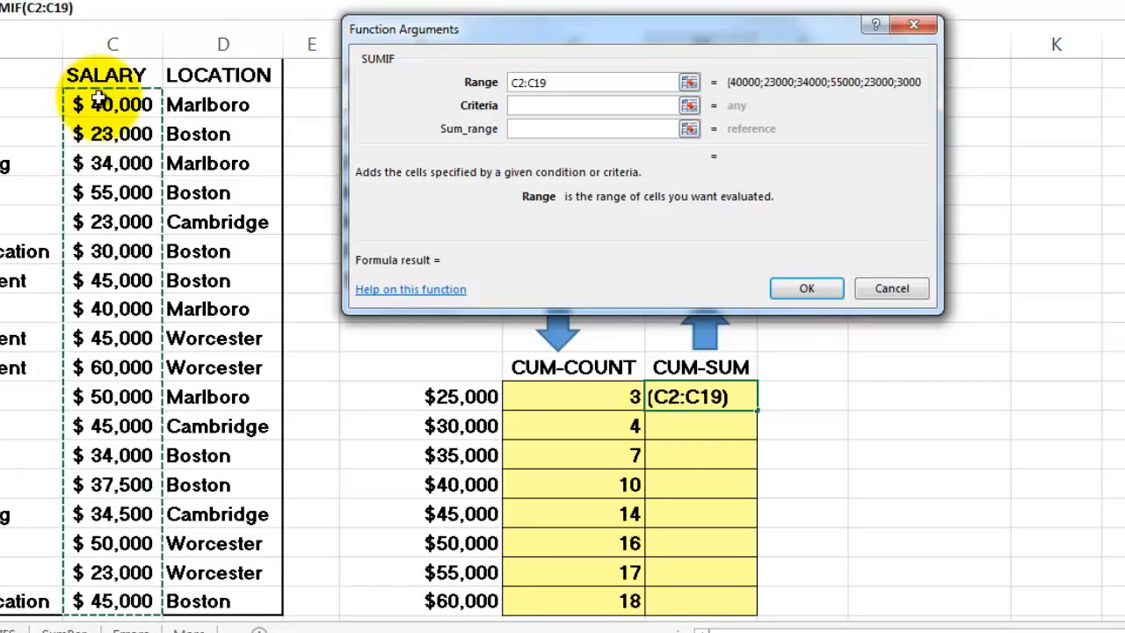
key("F4")
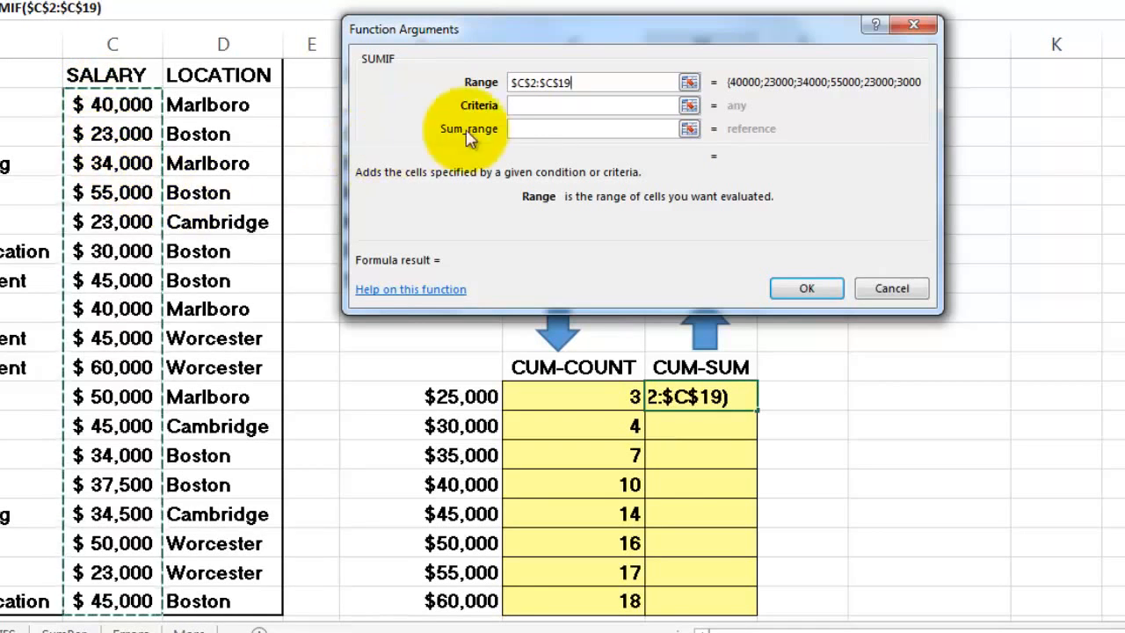
- Set the SUMIF criteria to "<=" & F12 with no sum range, and fill the formula from H12 down to H19
left_click(517, 104)
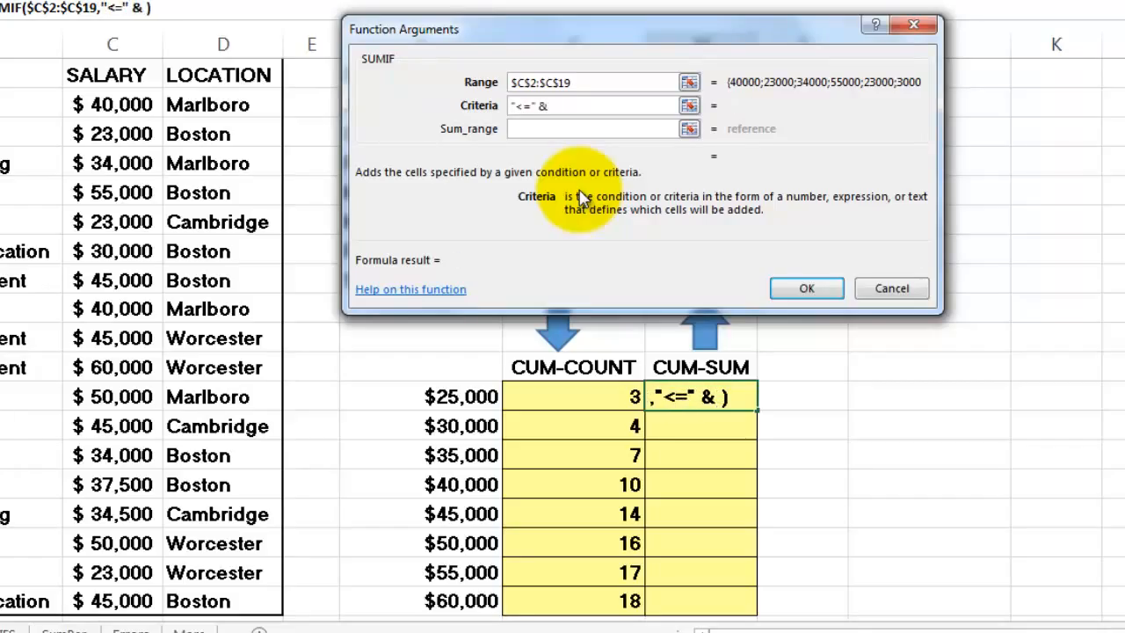
left_click(461, 397)
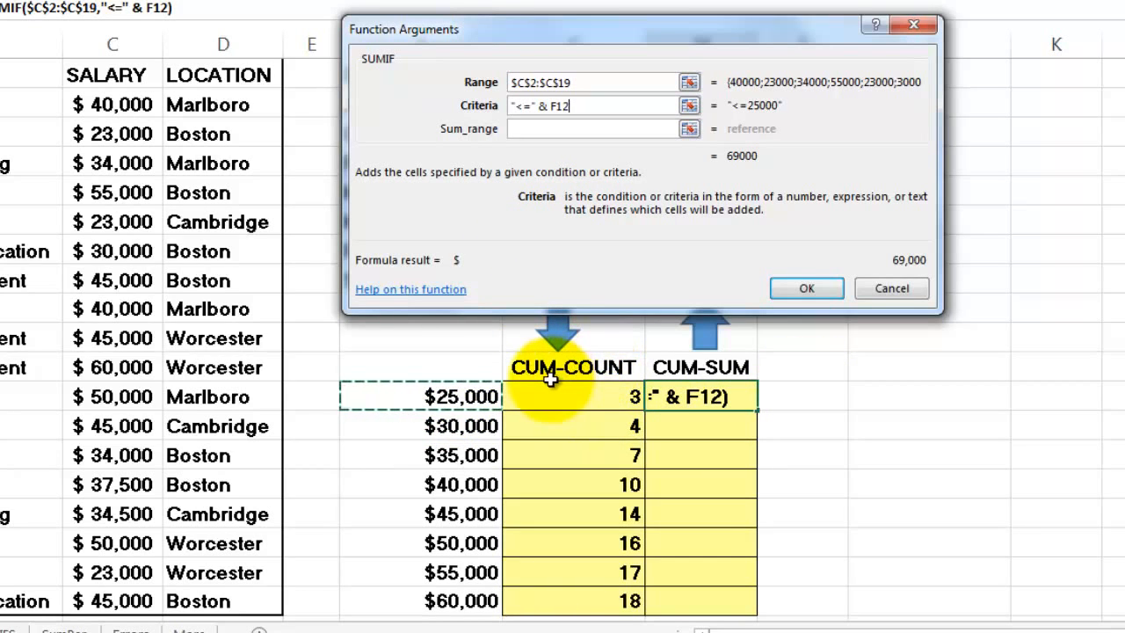
left_click(524, 128)
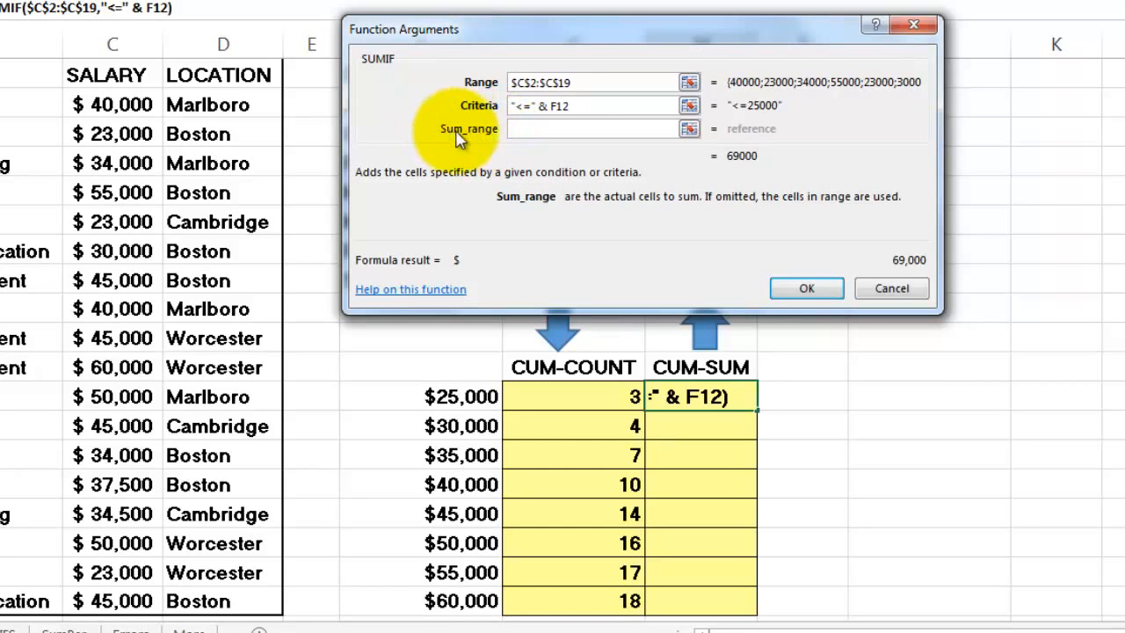
left_click(824, 285)
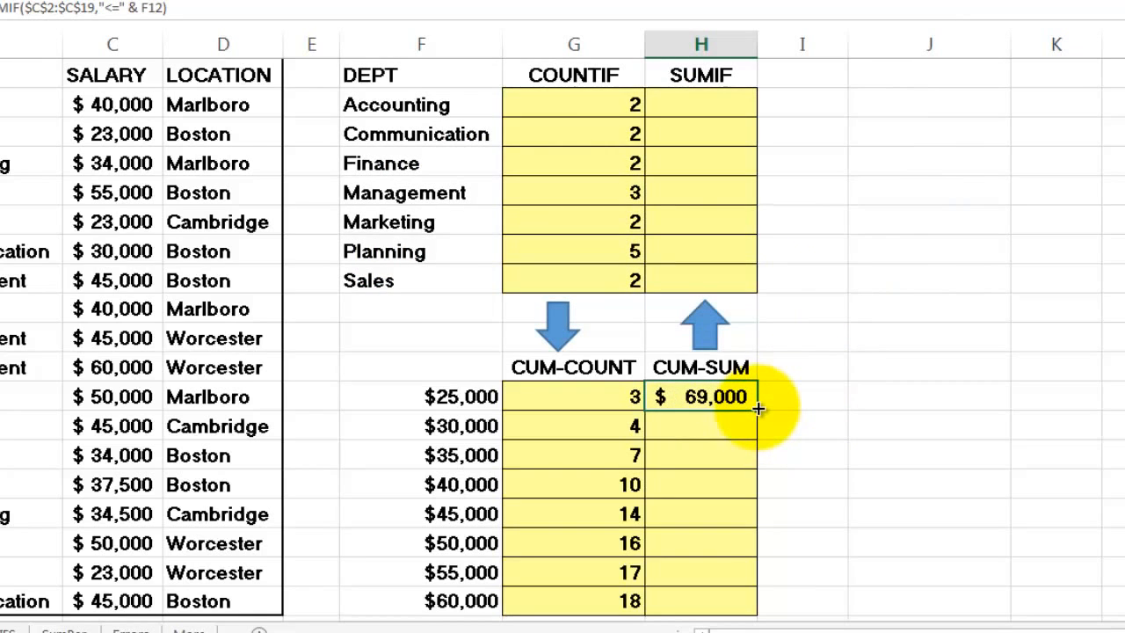
double_click(757, 408)
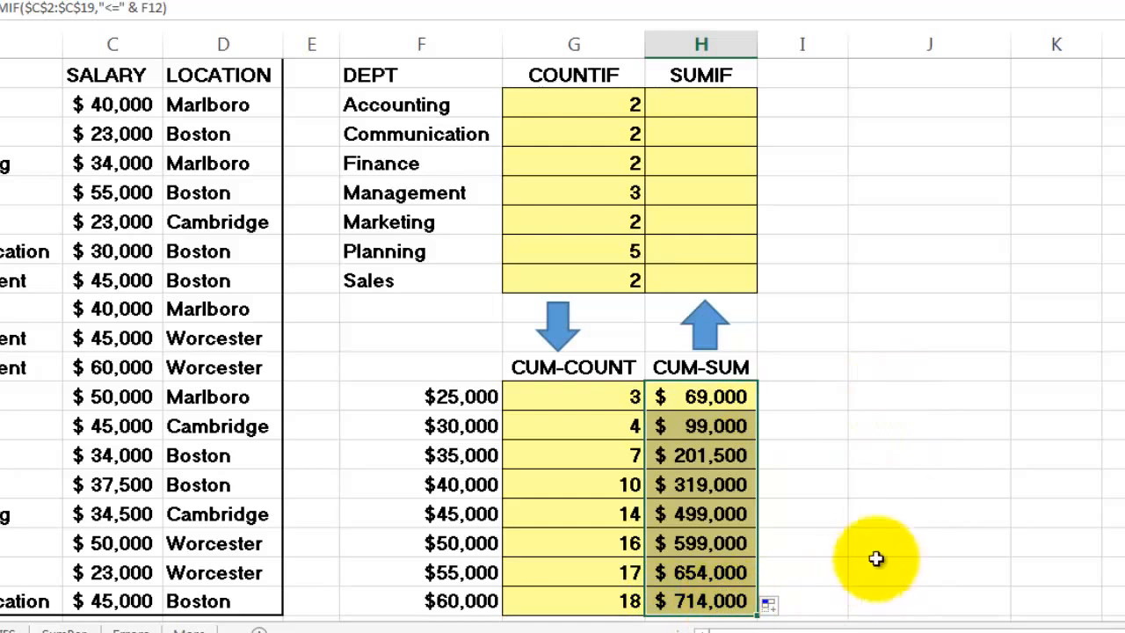
- Insert SUMIF into H2 for Accounting, with the department cells $B$2:$B$19 as the absolute range and F2 as the criteria
left_click(674, 104)
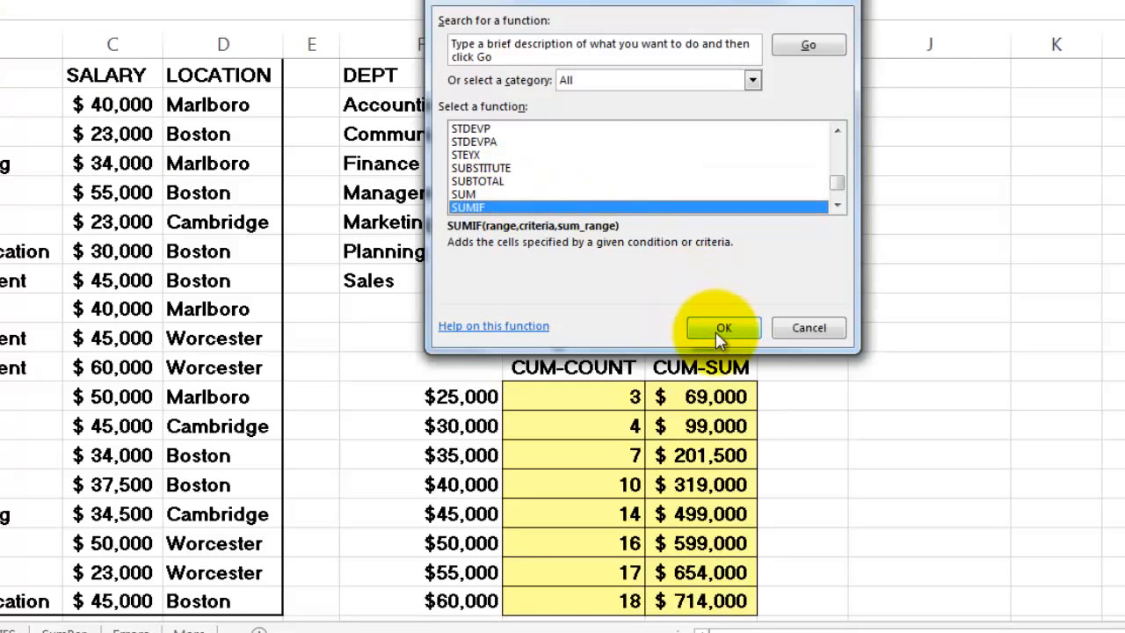
left_click(719, 332)
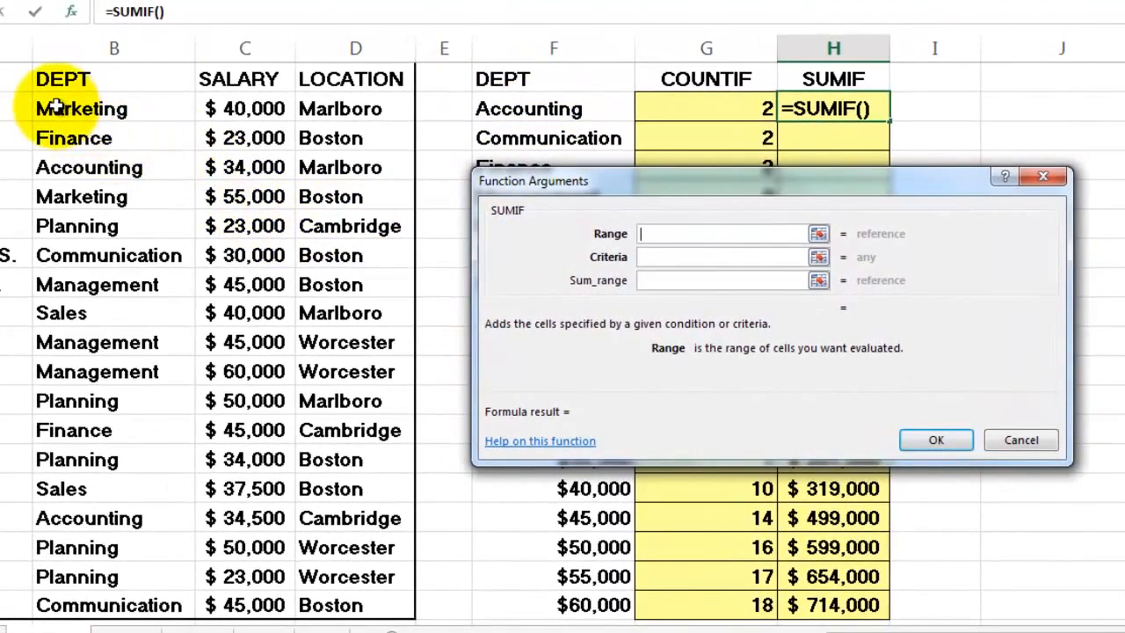
left_click(55, 106)
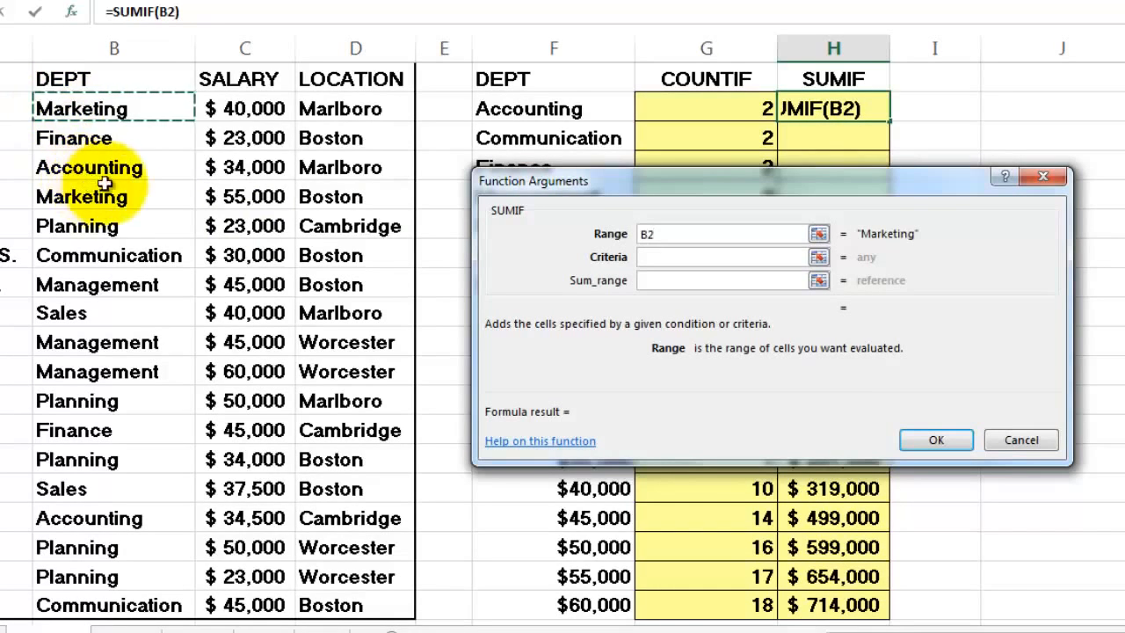
key("ctrl+shift+Down")
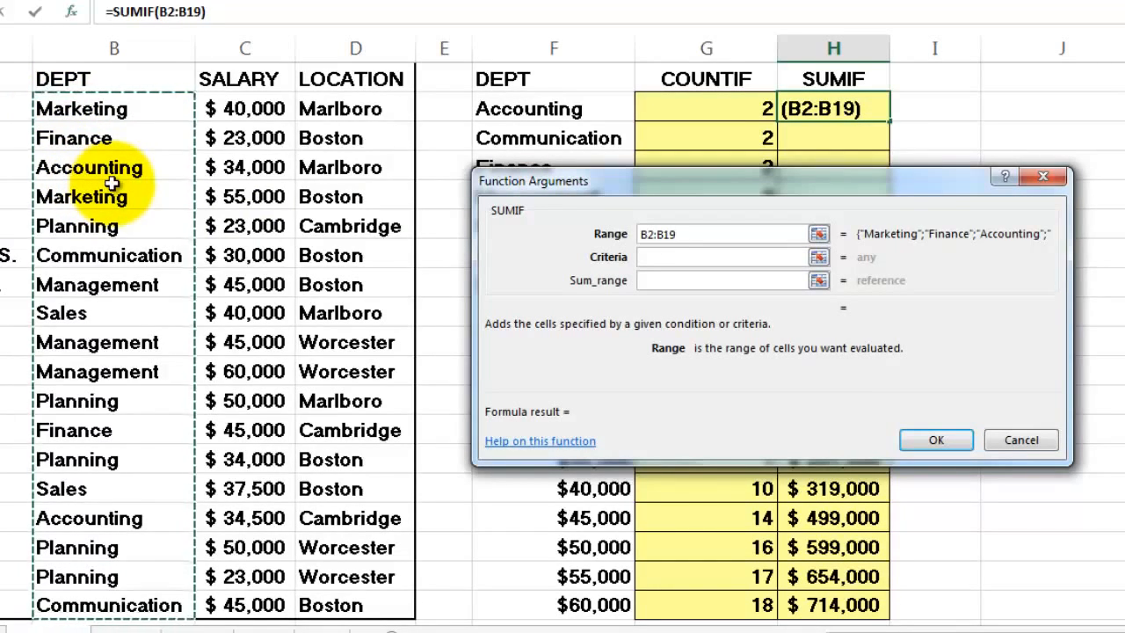
key("F4")
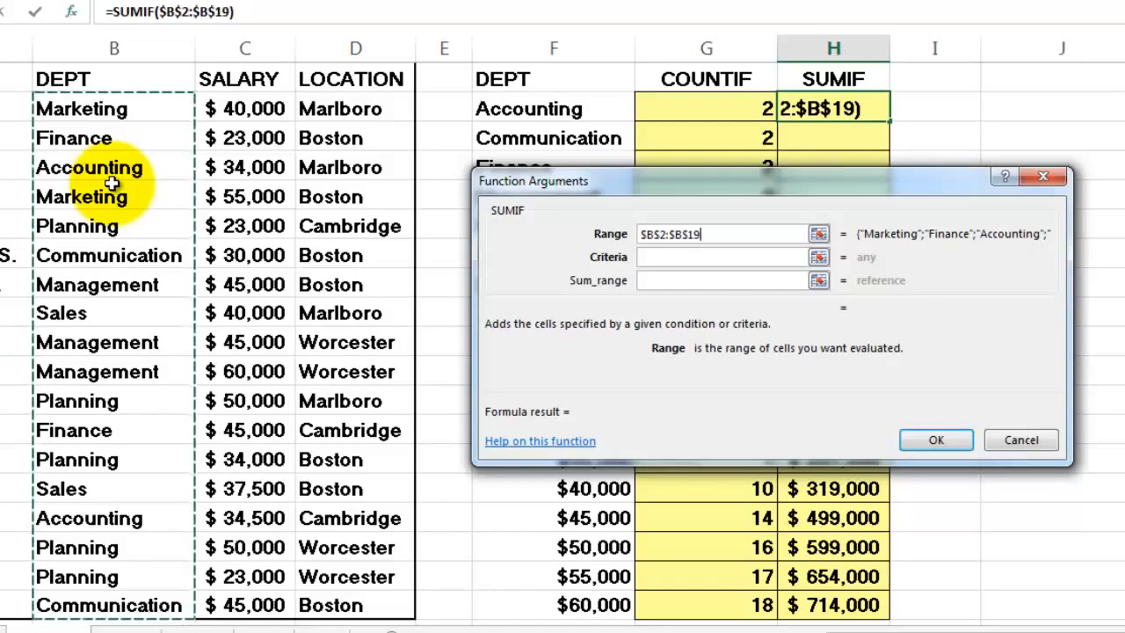
left_click(651, 257)
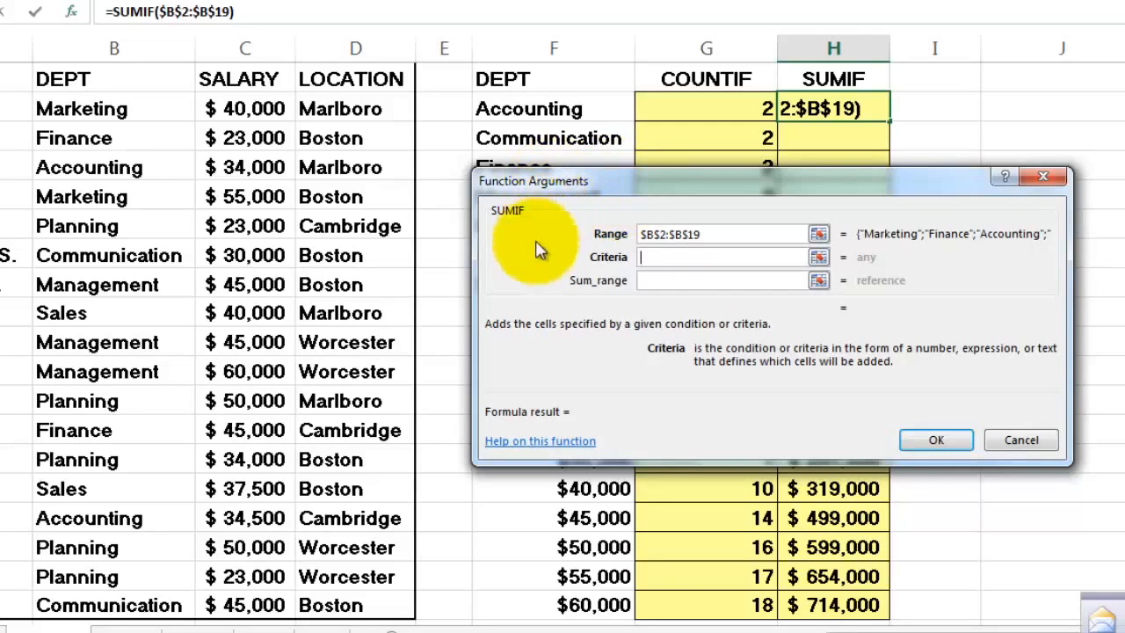
left_click(541, 108)
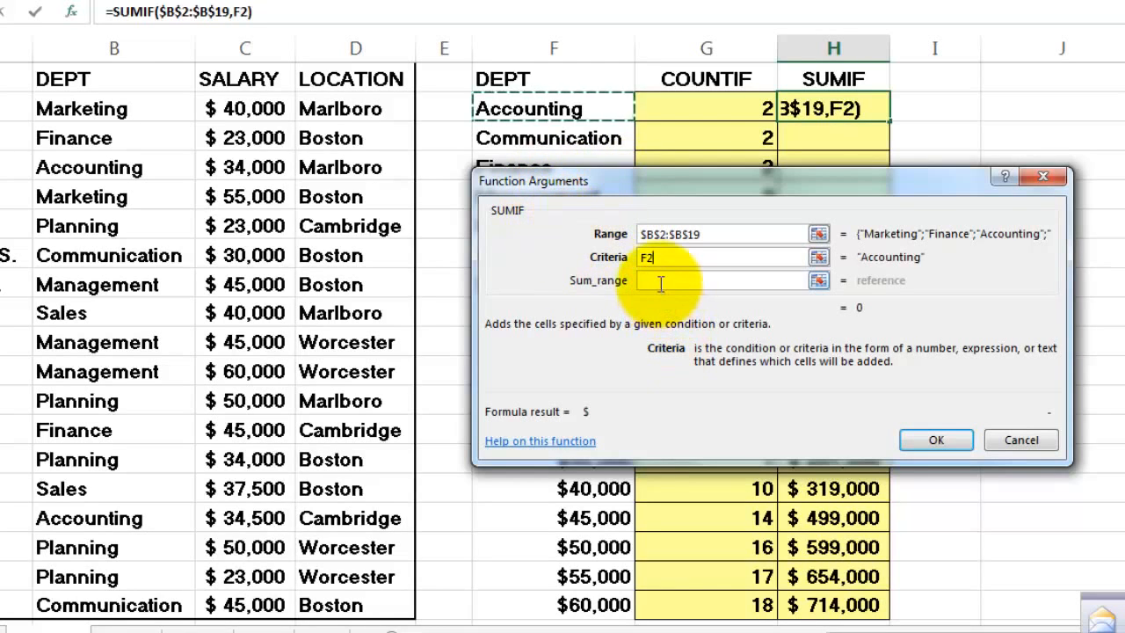
- Set the sum range to the absolute salary reference $C$2:$C$19 and fill the SUMIF formula from H2 down to H8
left_click(658, 279)
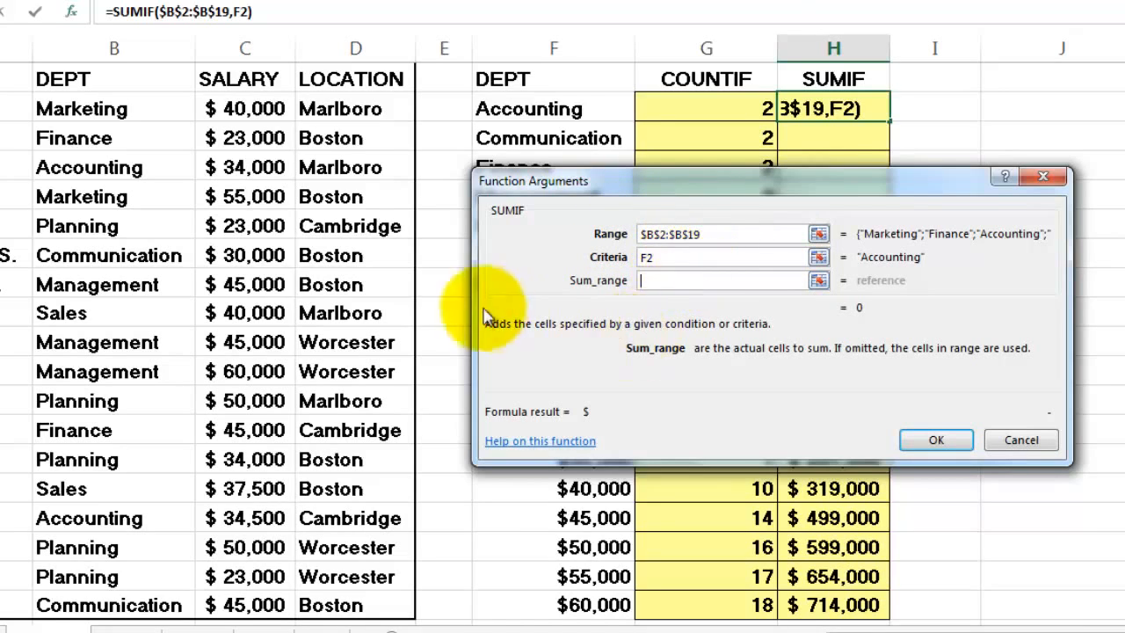
left_click(231, 110)
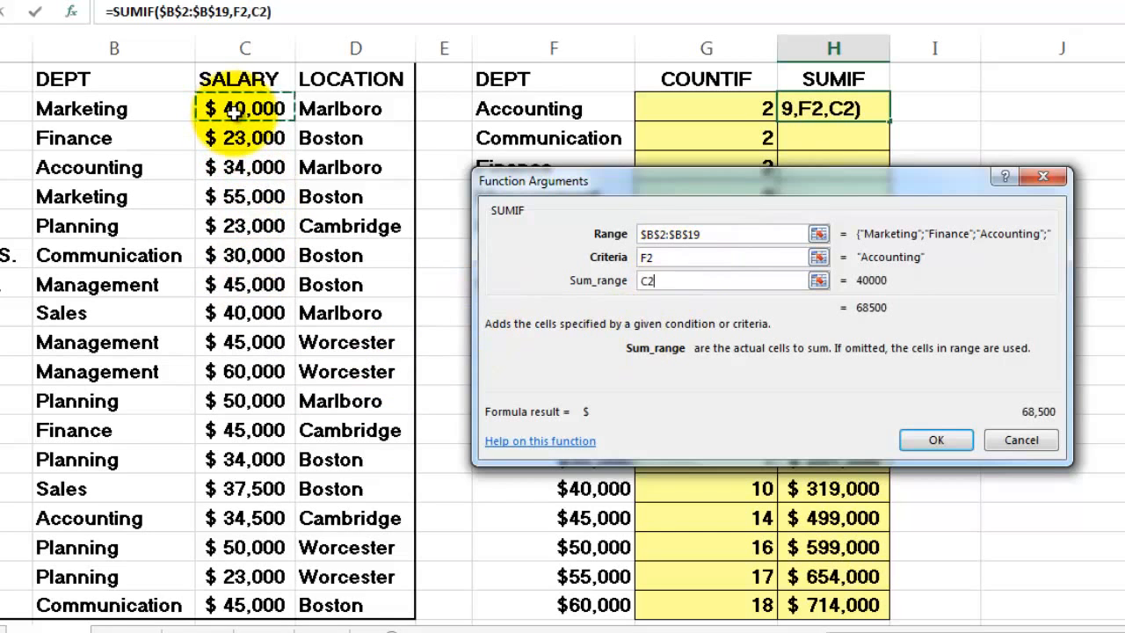
key("ctrl+shift+Down")
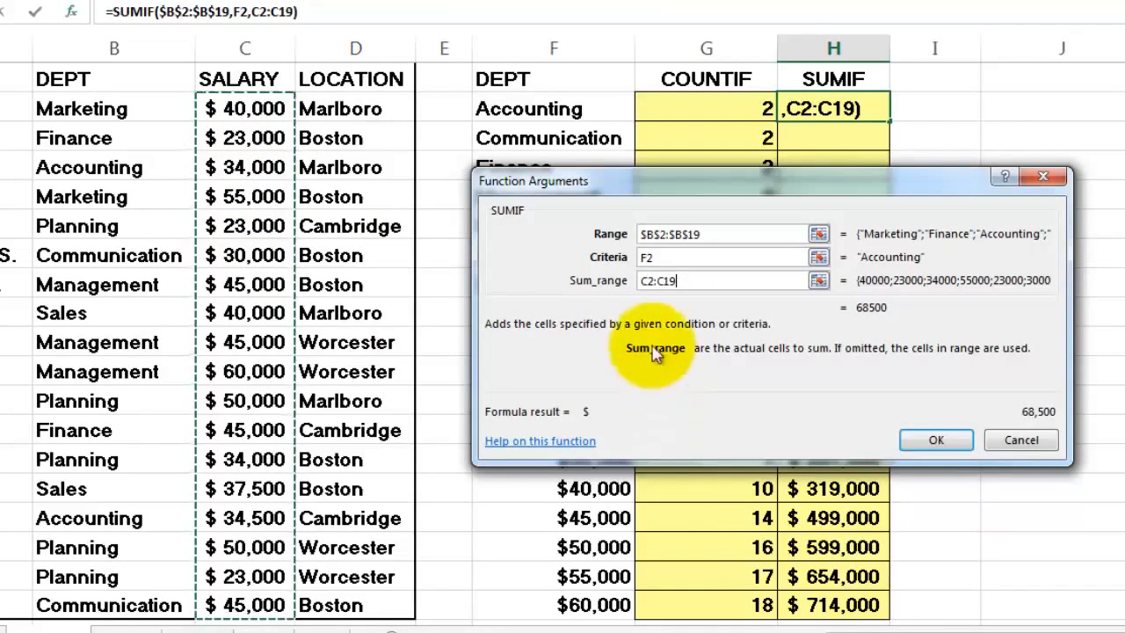
key("F4")
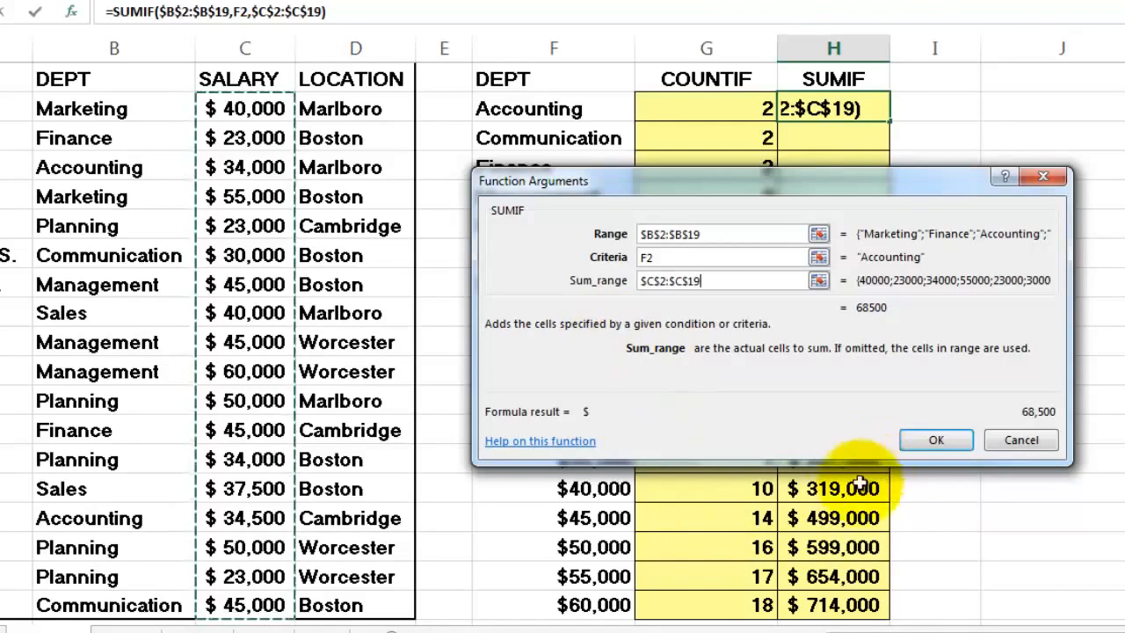
left_click(935, 440)
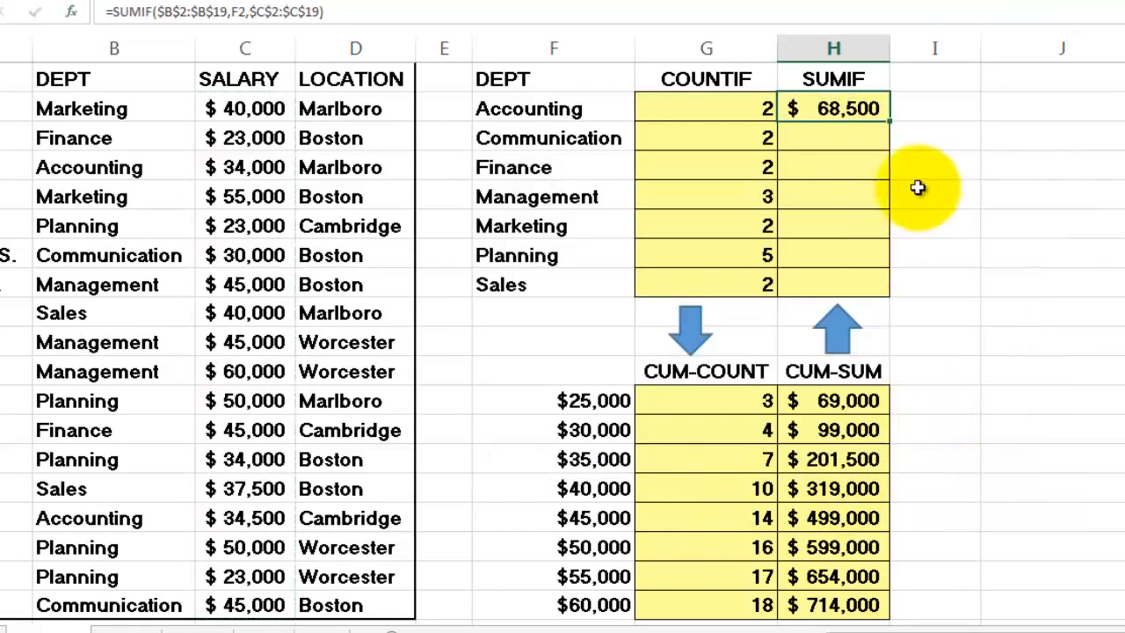
double_click(889, 121)
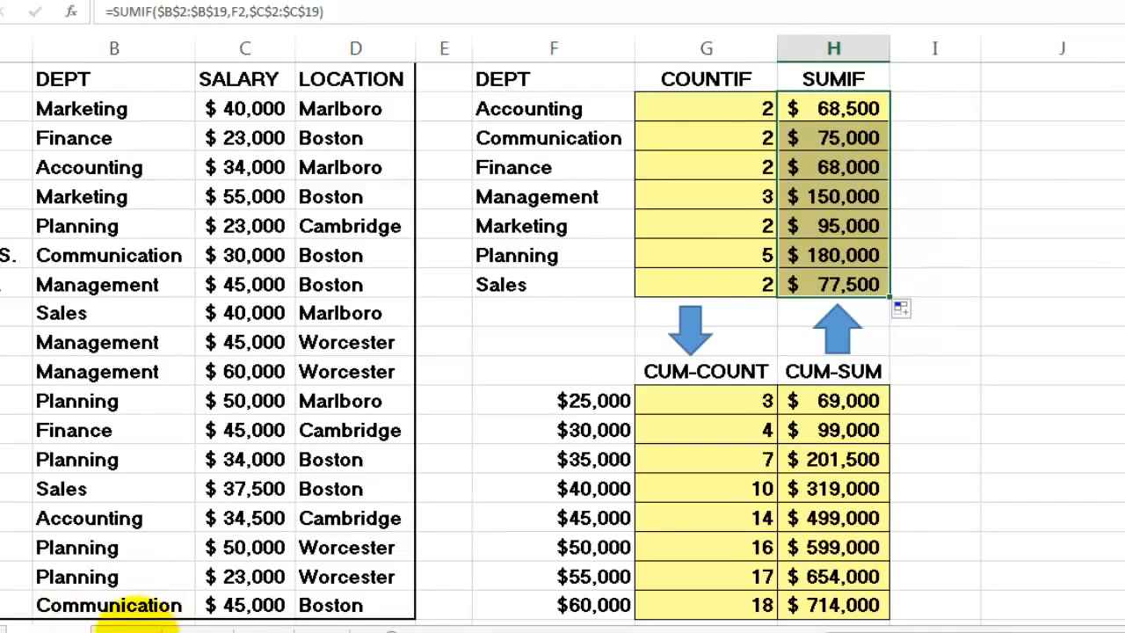
- On the SUMIFS sheet, copy the department entries B2:B19 and paste them starting at F11
left_click(127, 630)
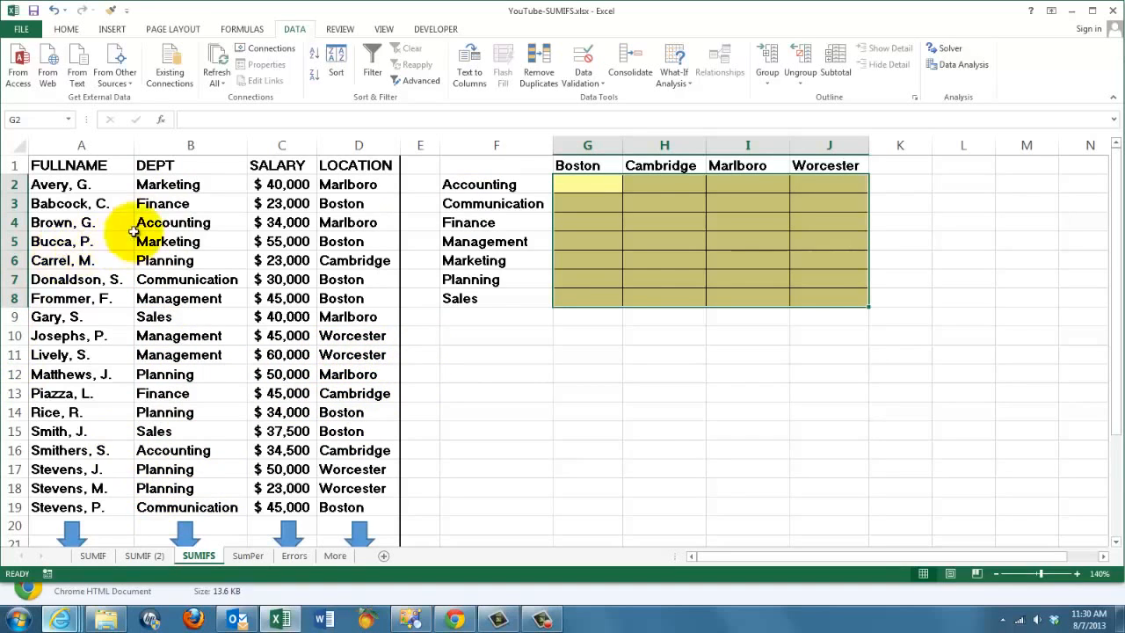
left_click(165, 186)
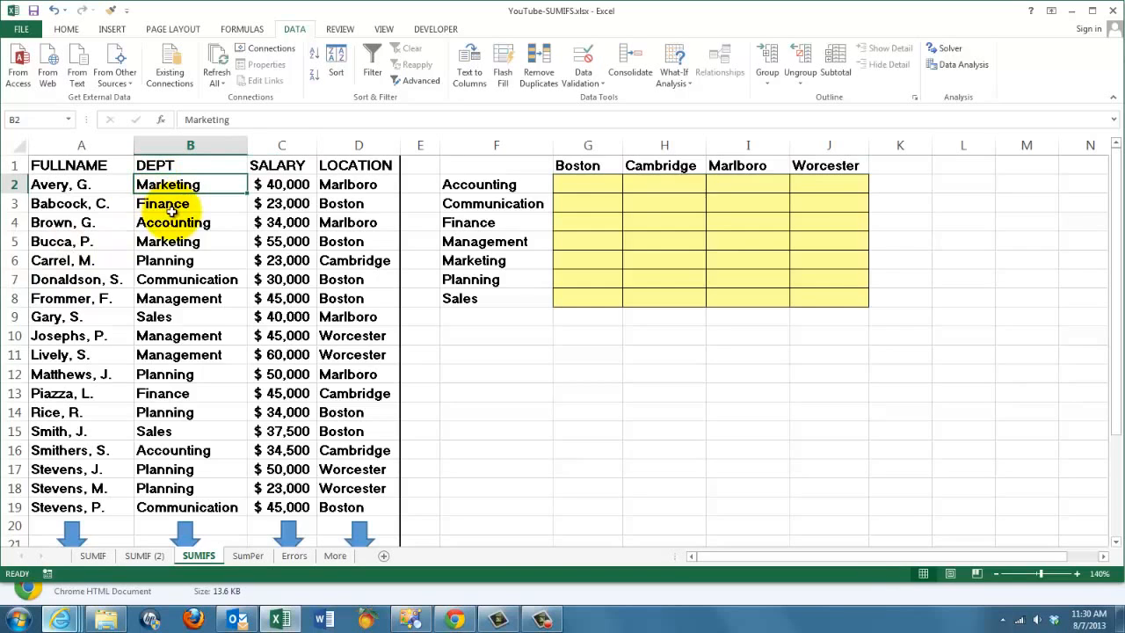
key("ctrl+shift+Down")
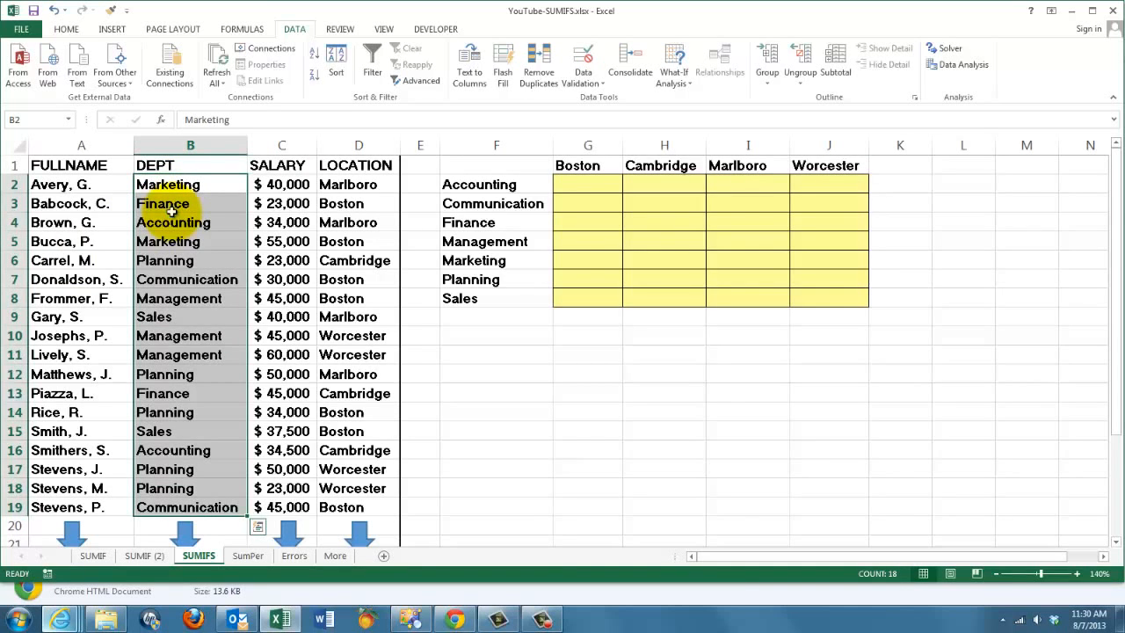
key("ctrl+c")
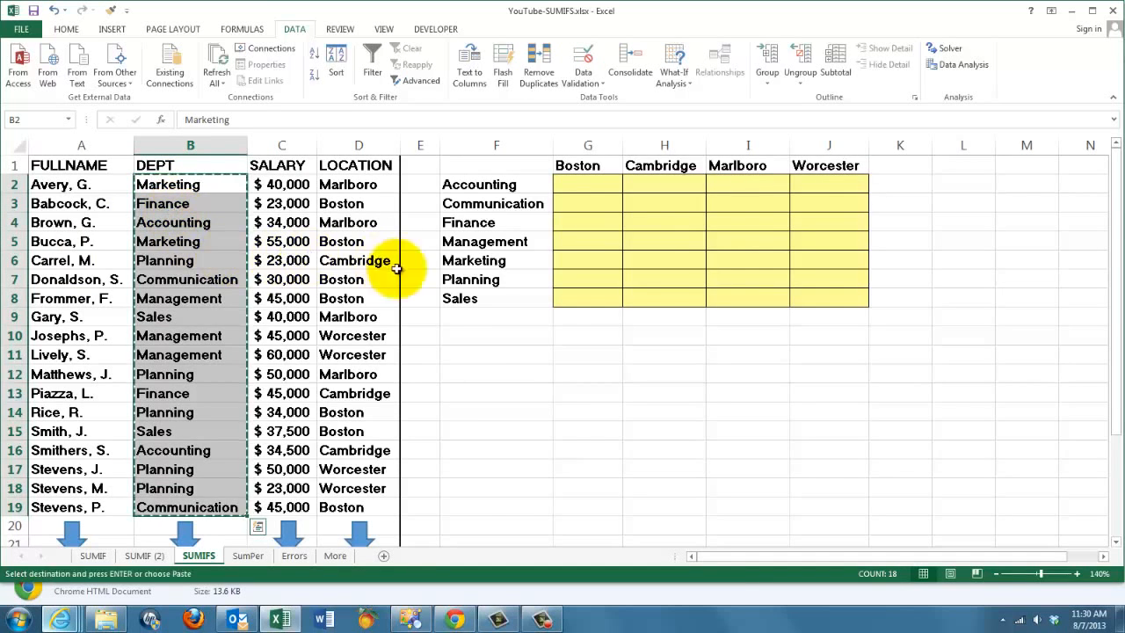
left_click(472, 359)
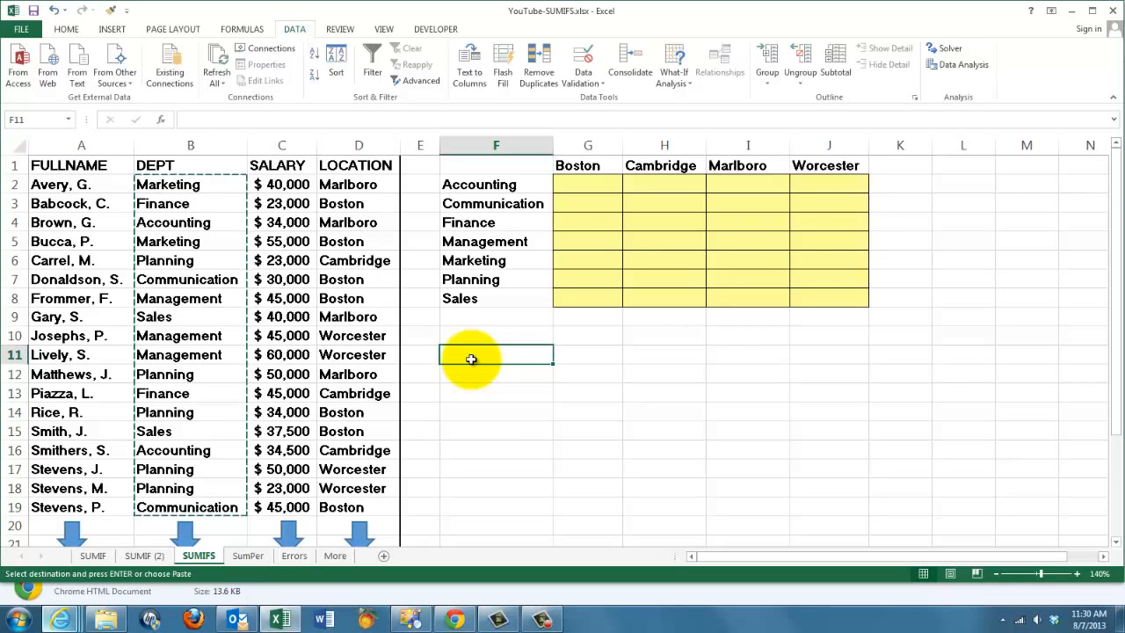
key("ctrl+v")
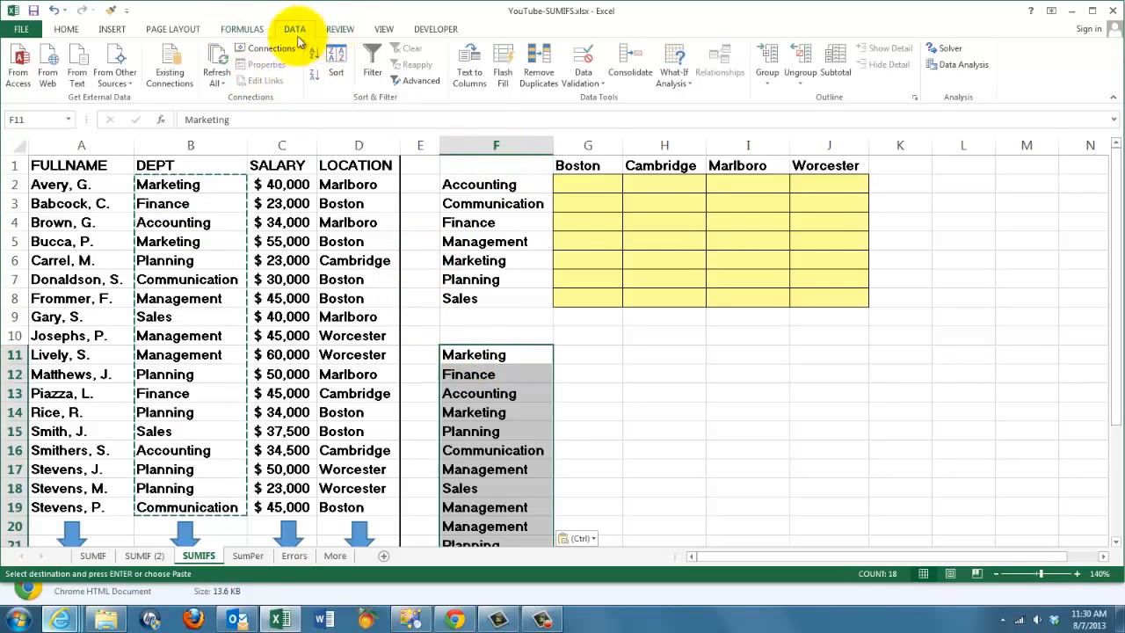
- Remove the duplicates from the pasted department list in column F, treating it as data without headers
left_click(540, 66)
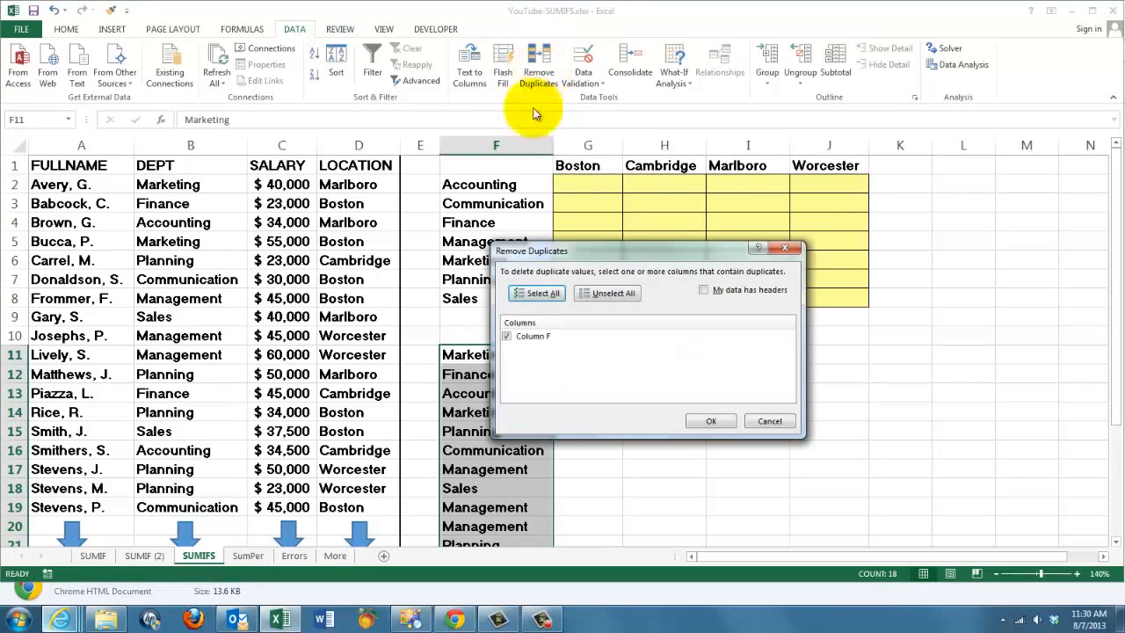
left_click(711, 422)
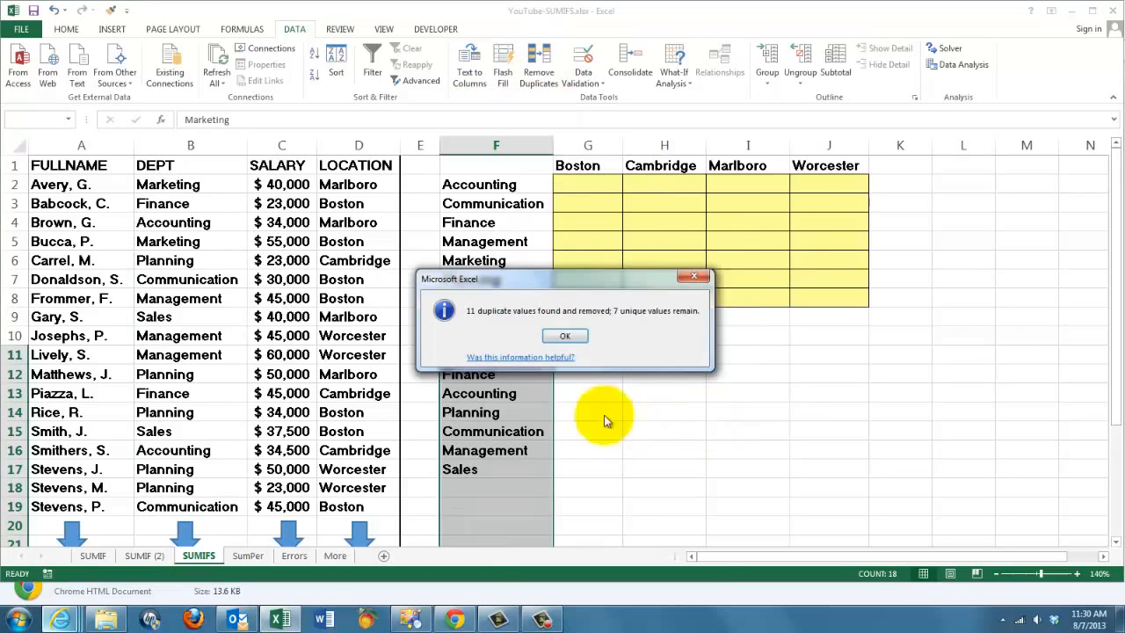
left_click(567, 336)
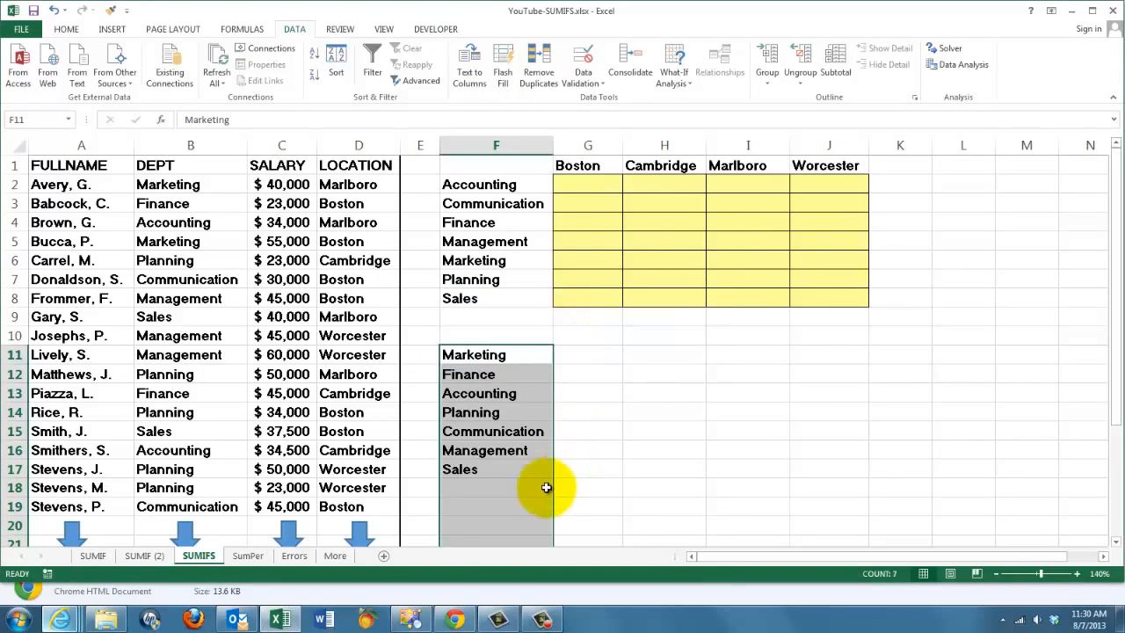
- Sort the unique department list starting at F11 by column F values from A to Z
left_click(476, 354)
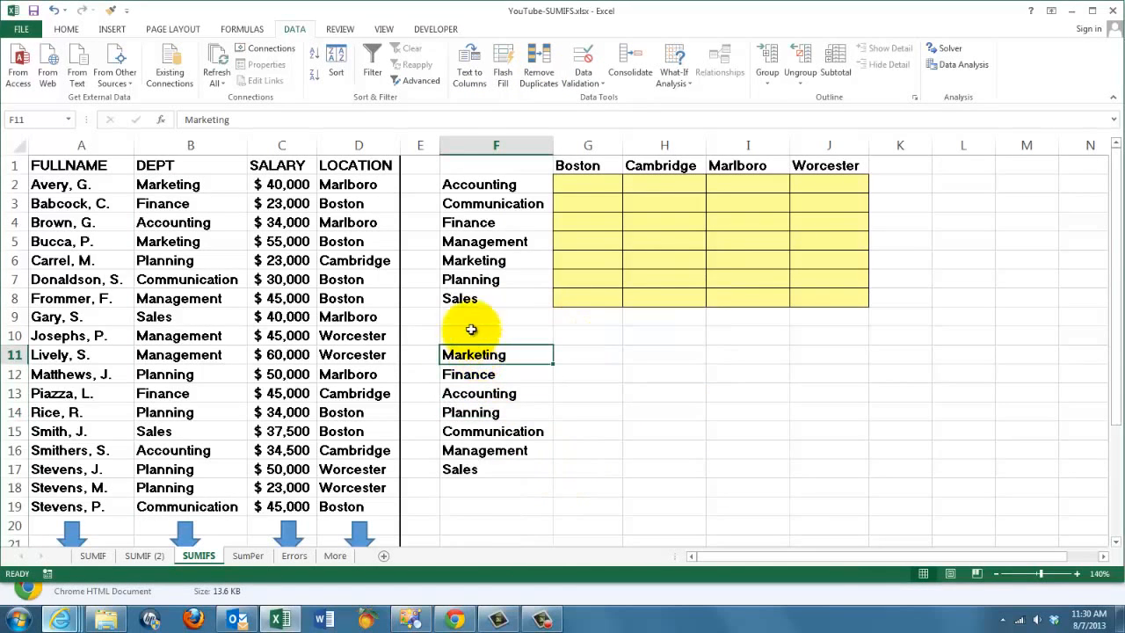
left_click(337, 58)
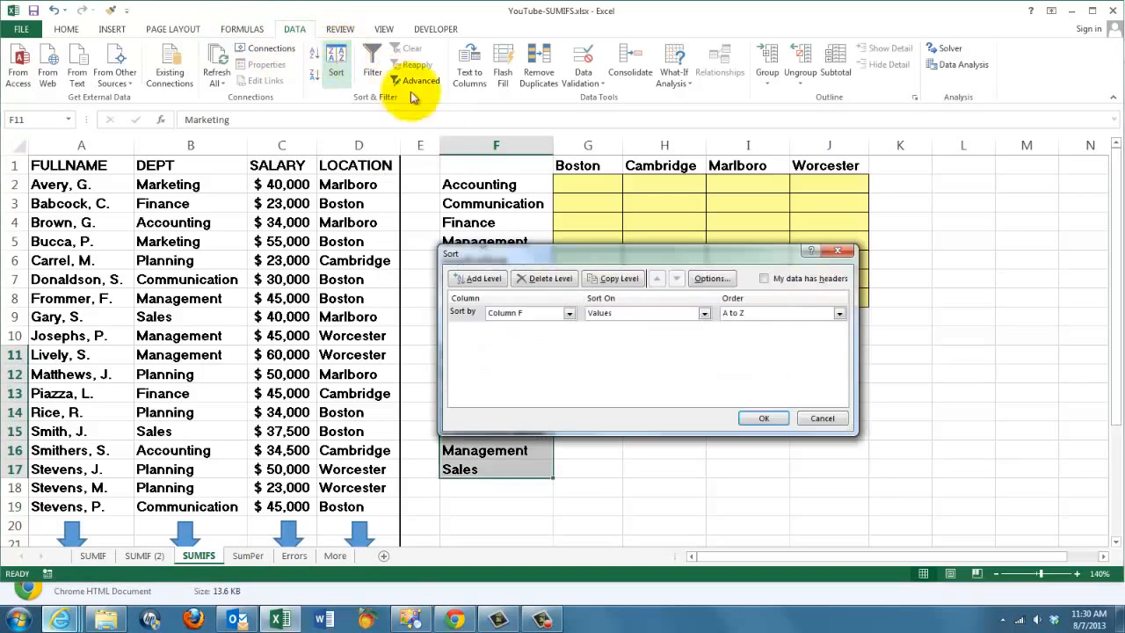
left_click(765, 419)
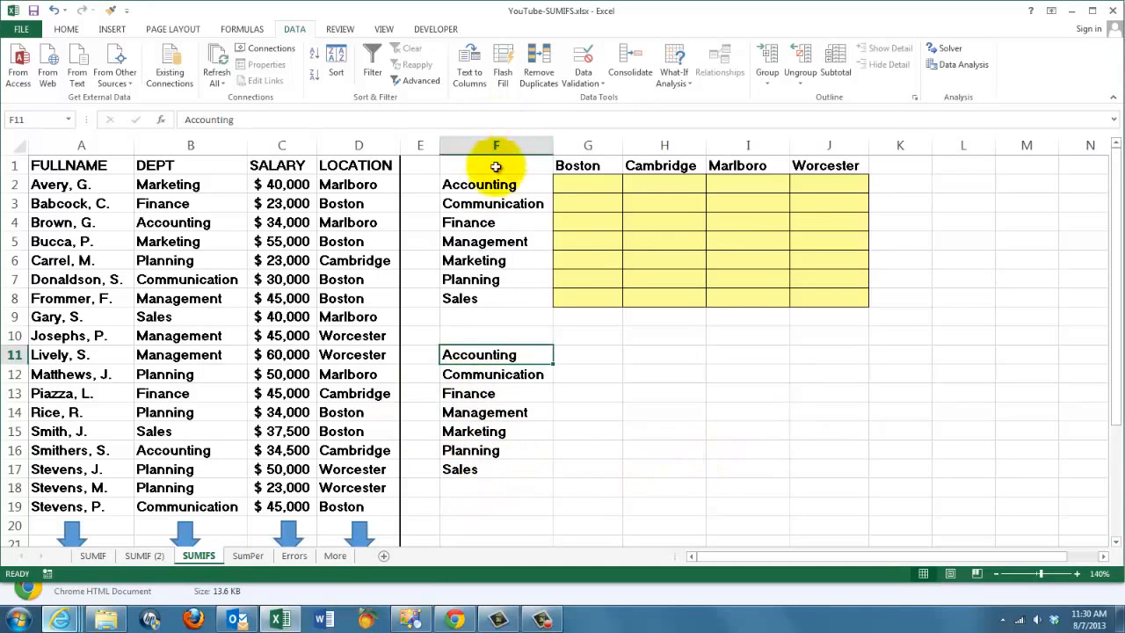
- Copy the location entries D2:D19 and paste them starting at H11
left_click(351, 184)
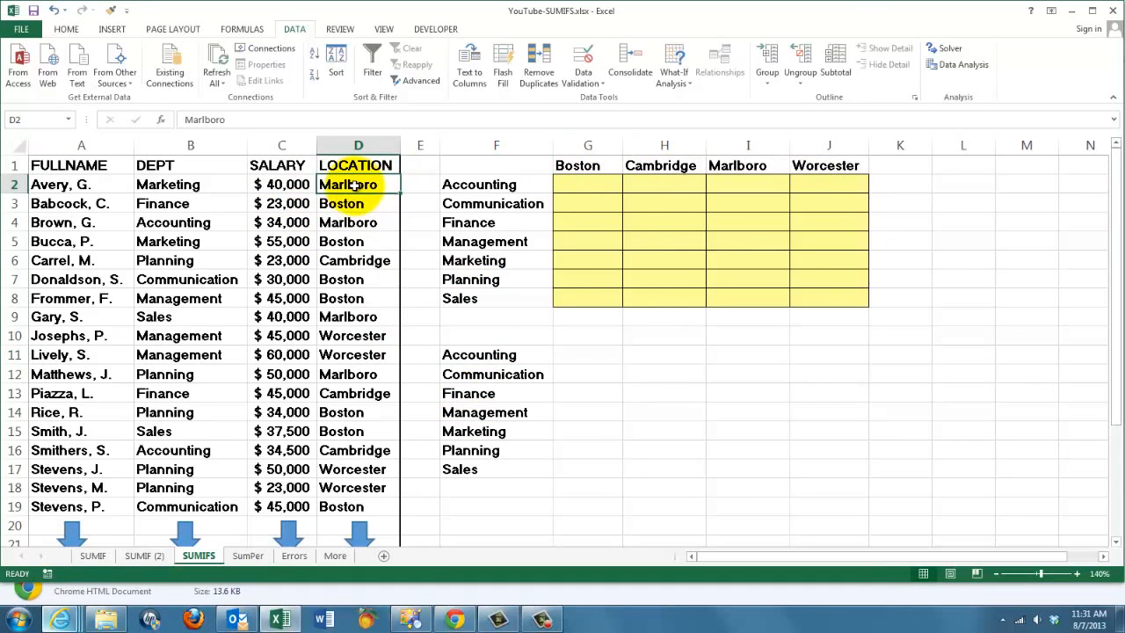
key("ctrl+shift+Down")
key("ctrl+c")
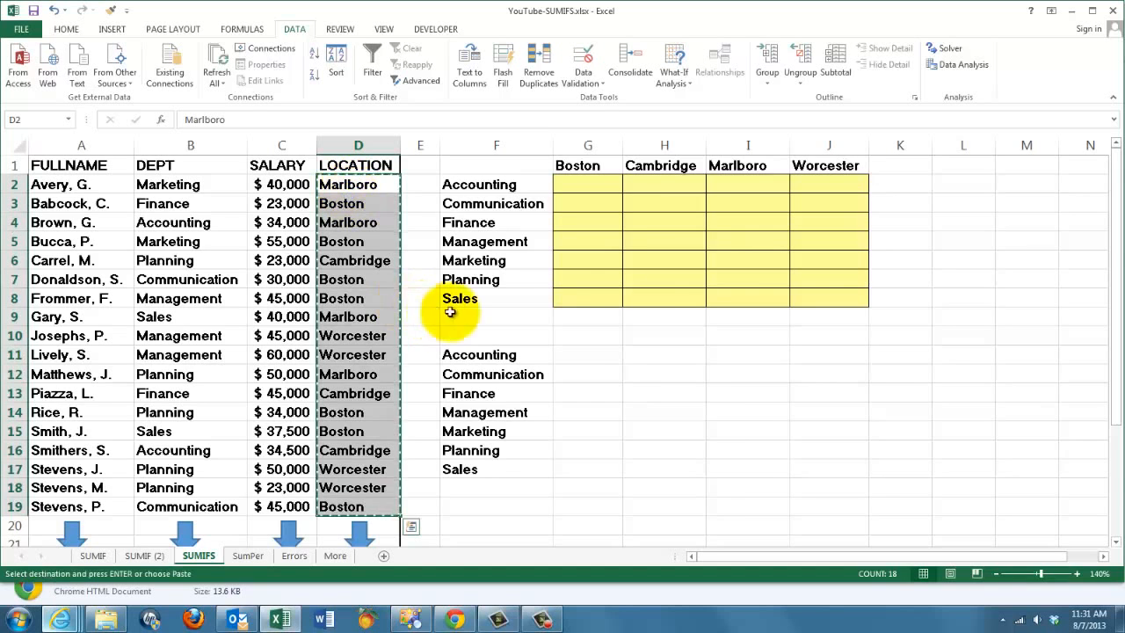
left_click(661, 357)
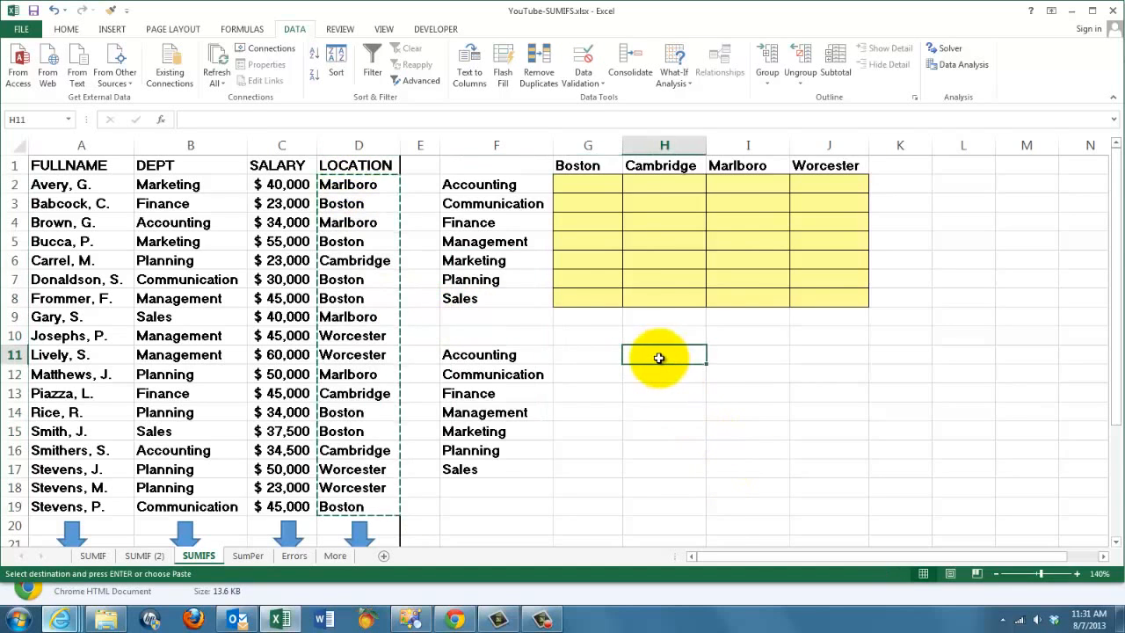
key("ctrl+v")
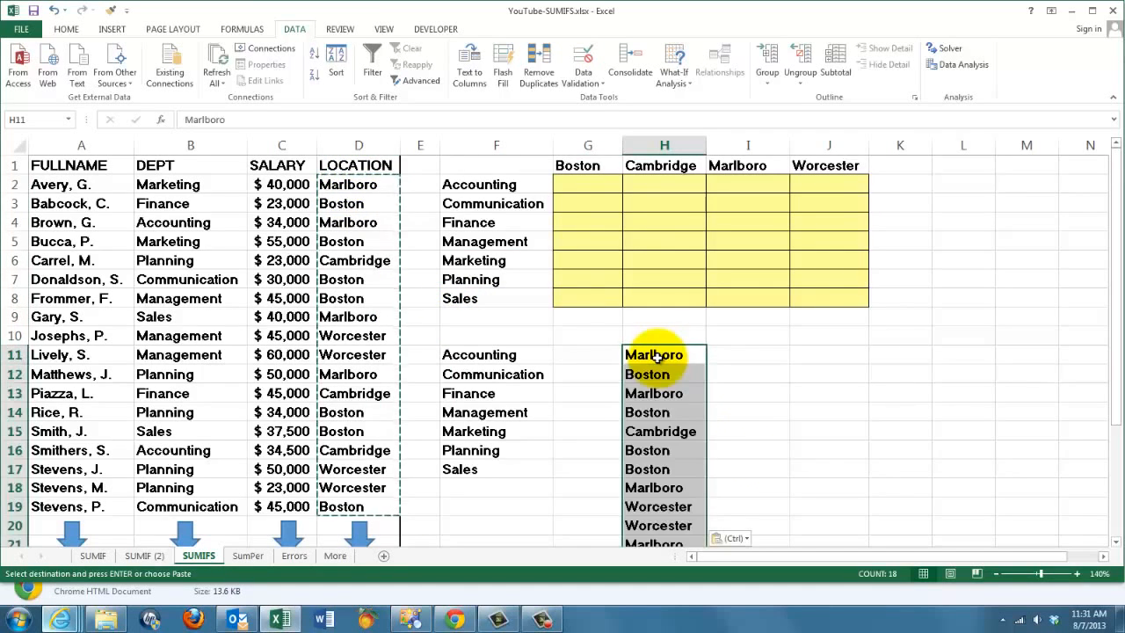
- Remove the duplicates from the pasted location list in column H and sort the remaining entries from A to Z
left_click(539, 75)
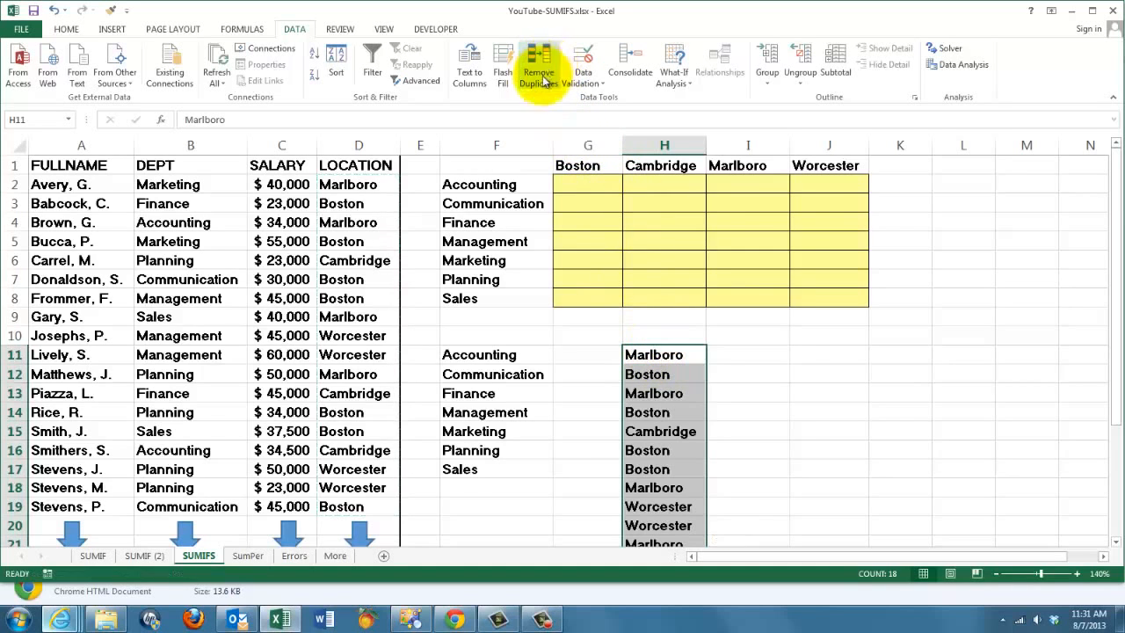
left_click(710, 421)
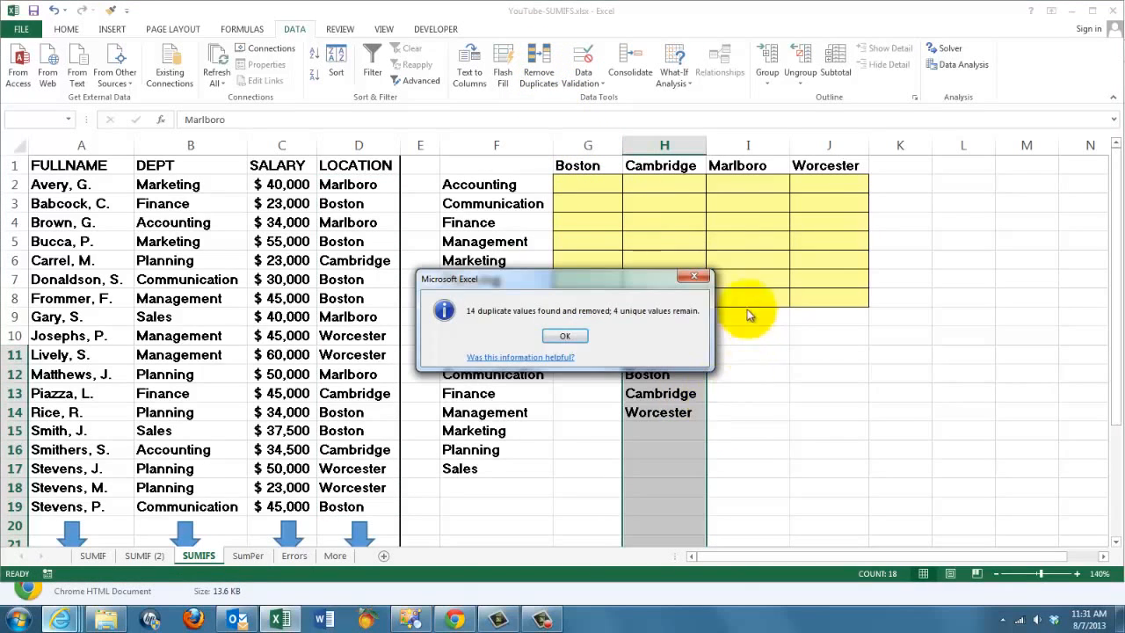
left_click(565, 336)
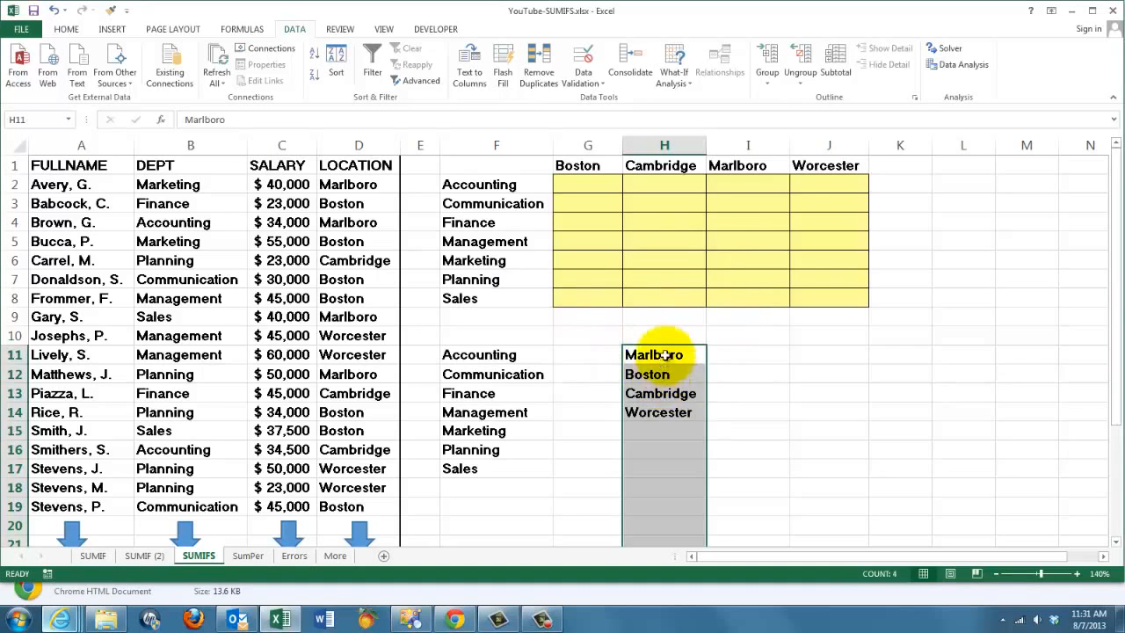
left_click(664, 355)
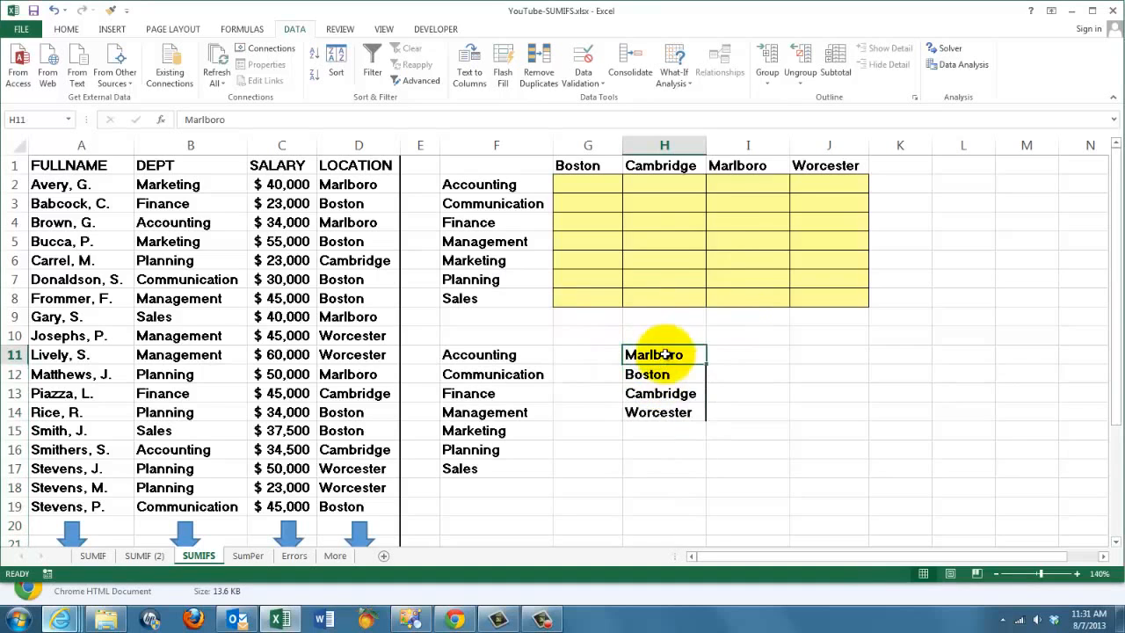
left_click(314, 56)
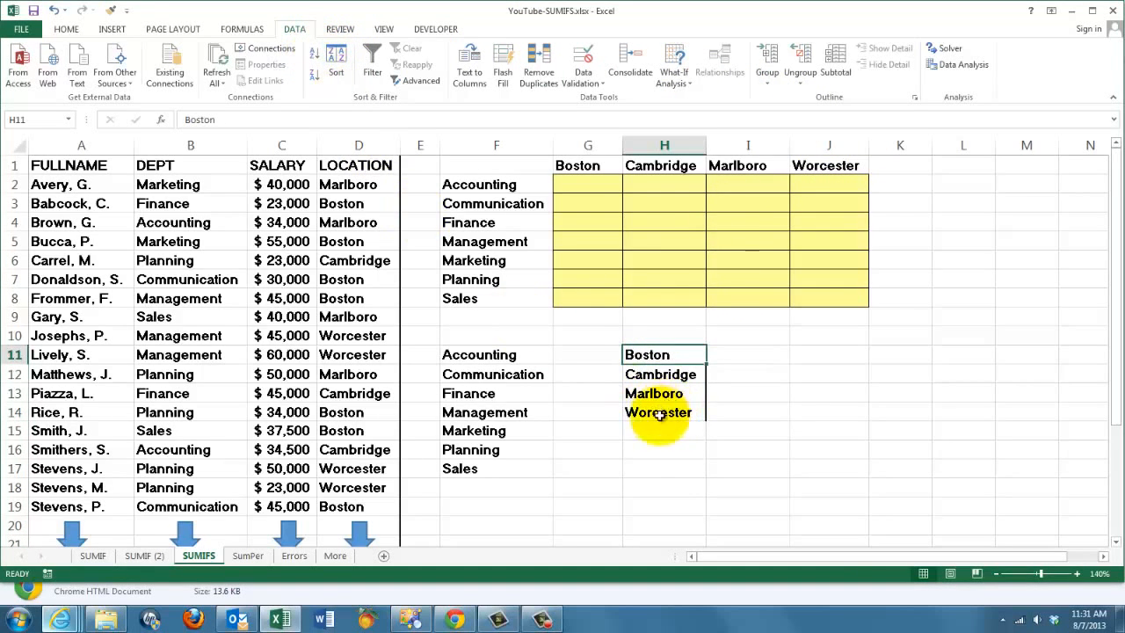
- Paste the locations in H11:H14 transposed across row 10 starting at G10, and clear the original vertical list
left_click_drag(654, 359, 648, 409)
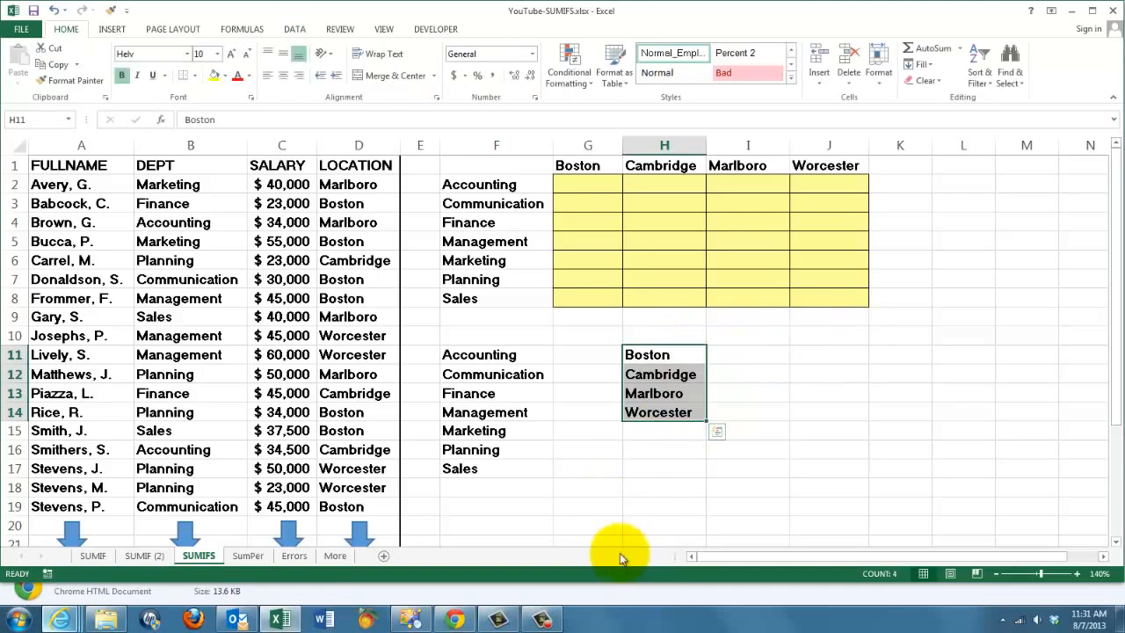
key("ctrl+c")
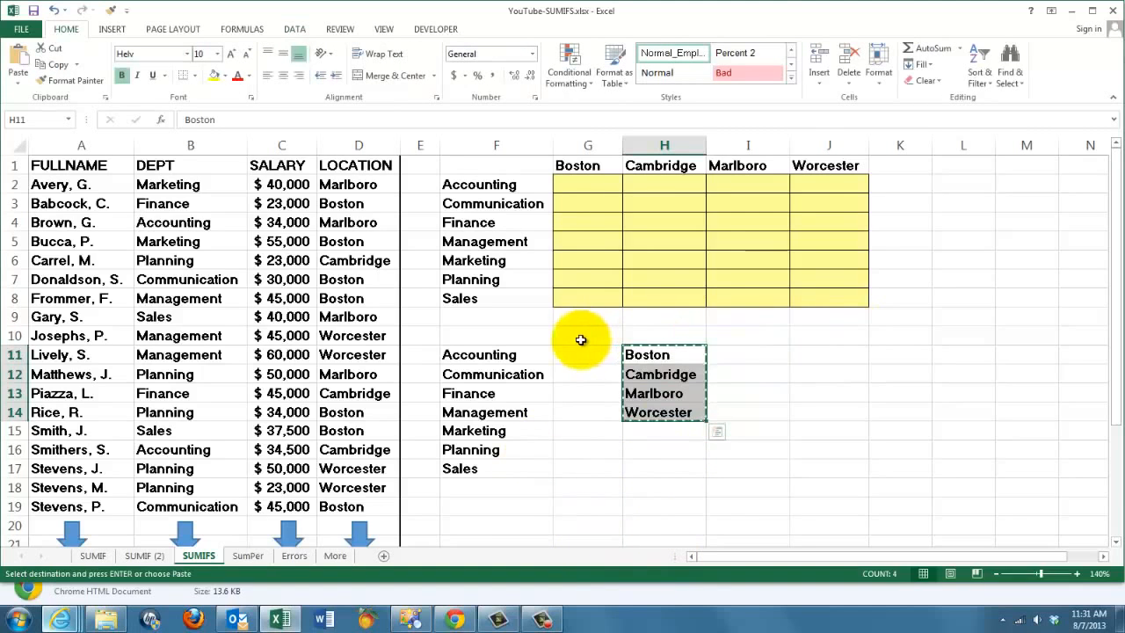
left_click(578, 336)
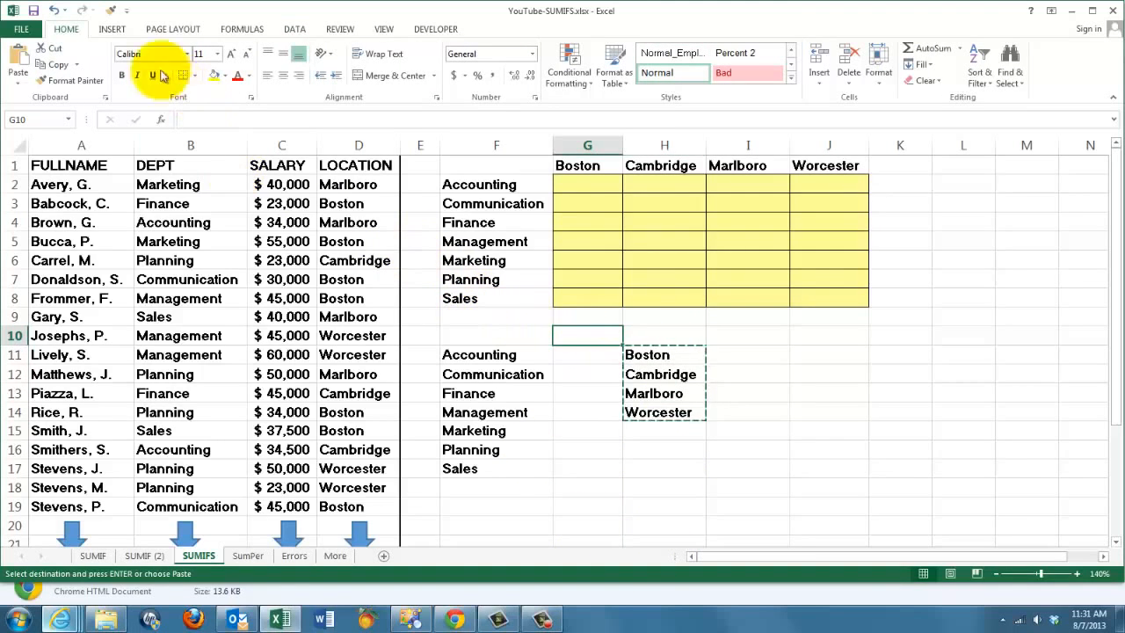
left_click(18, 85)
left_click(51, 230)
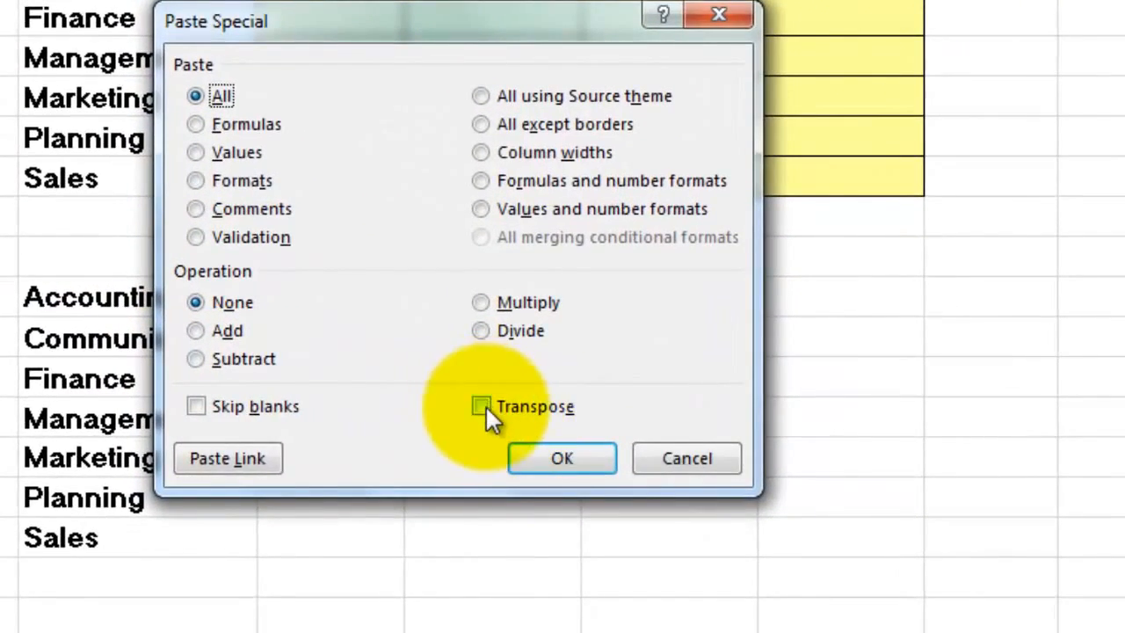
left_click(480, 406)
left_click(586, 459)
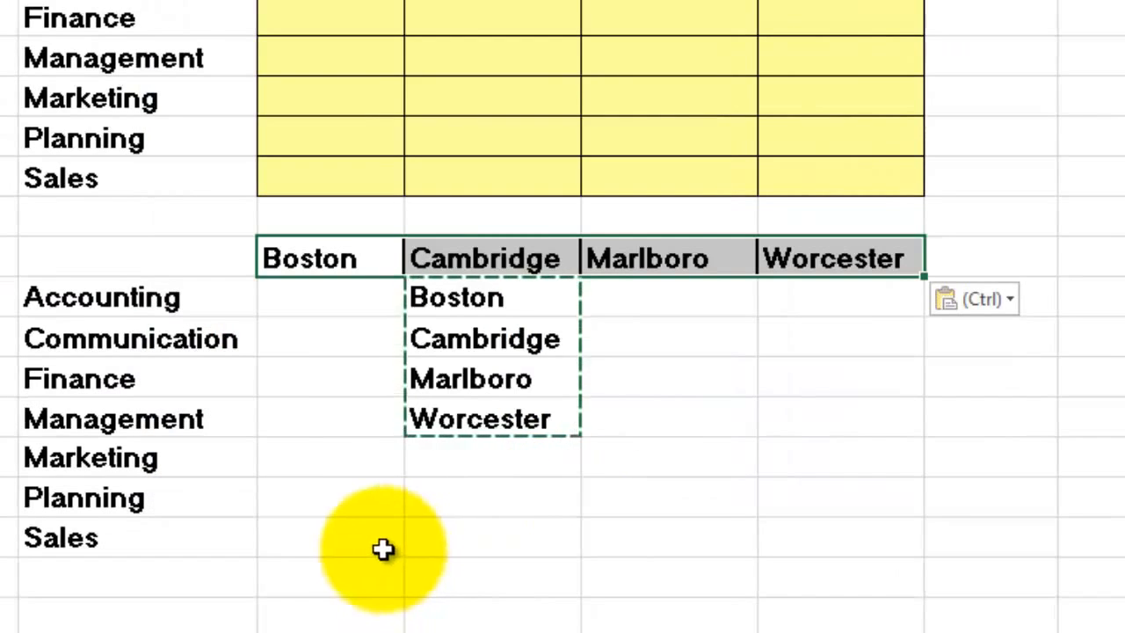
left_click_drag(457, 296, 467, 421)
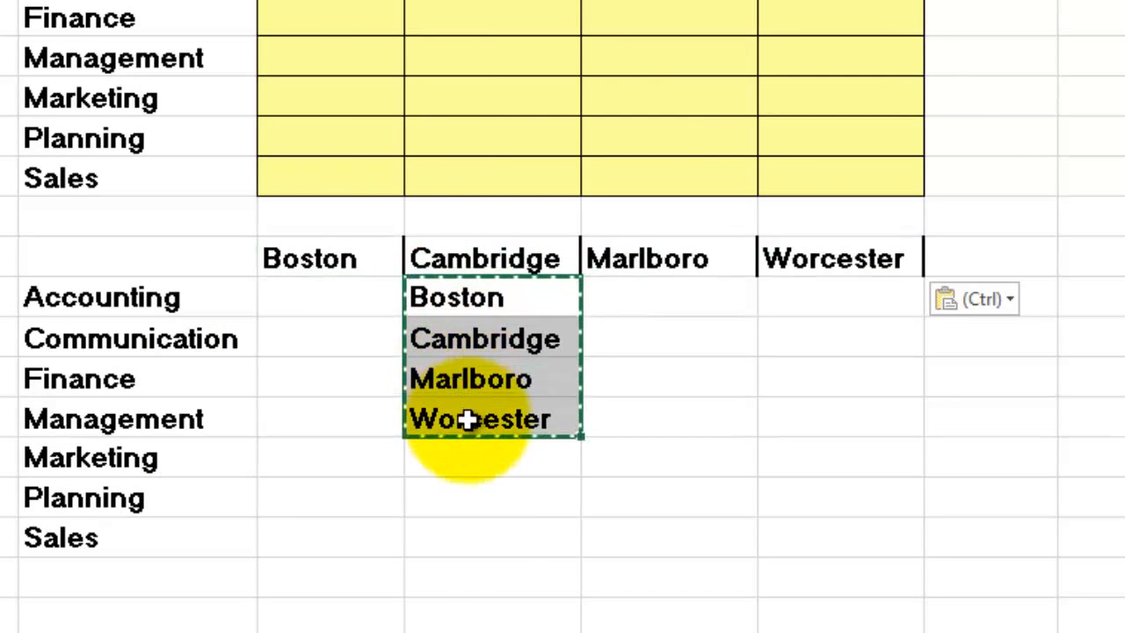
key("Delete")
- Insert the SUMIFS function into G11 with the whole salary column $C:$C as the absolute sum range
left_click_drag(299, 299, 299, 419)
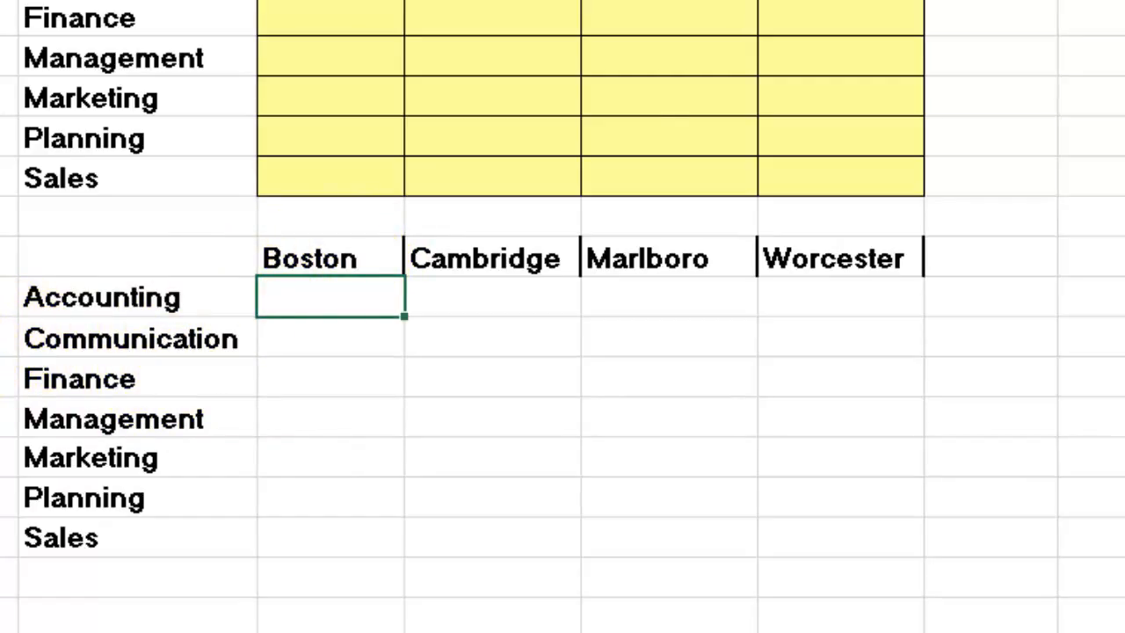
key("shift+F3")
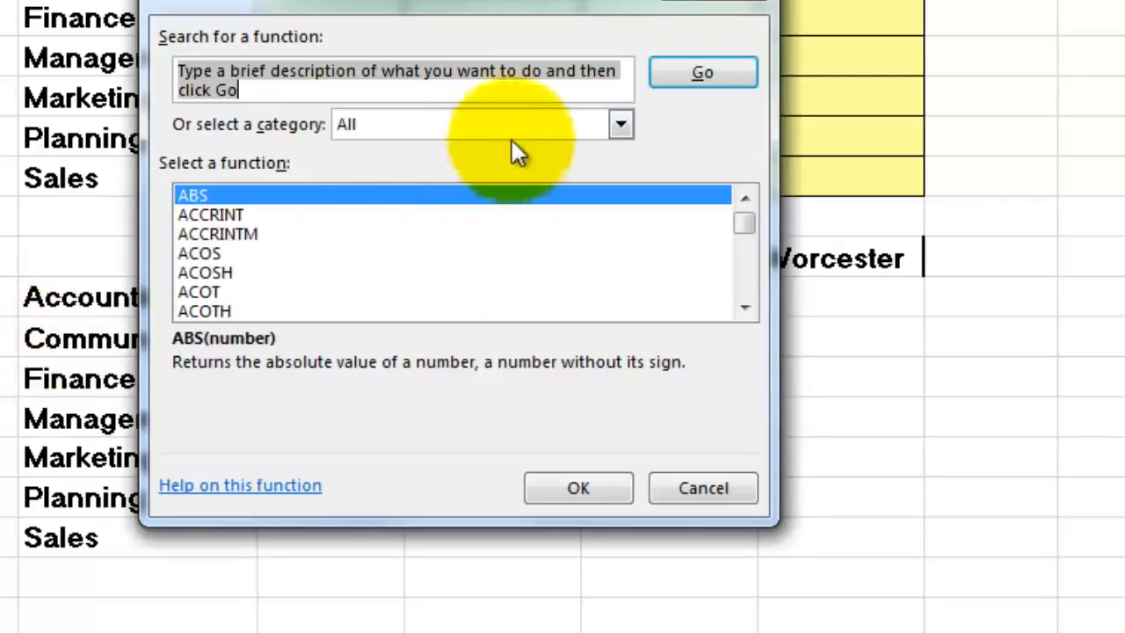
left_click(405, 286)
type("sumifs")
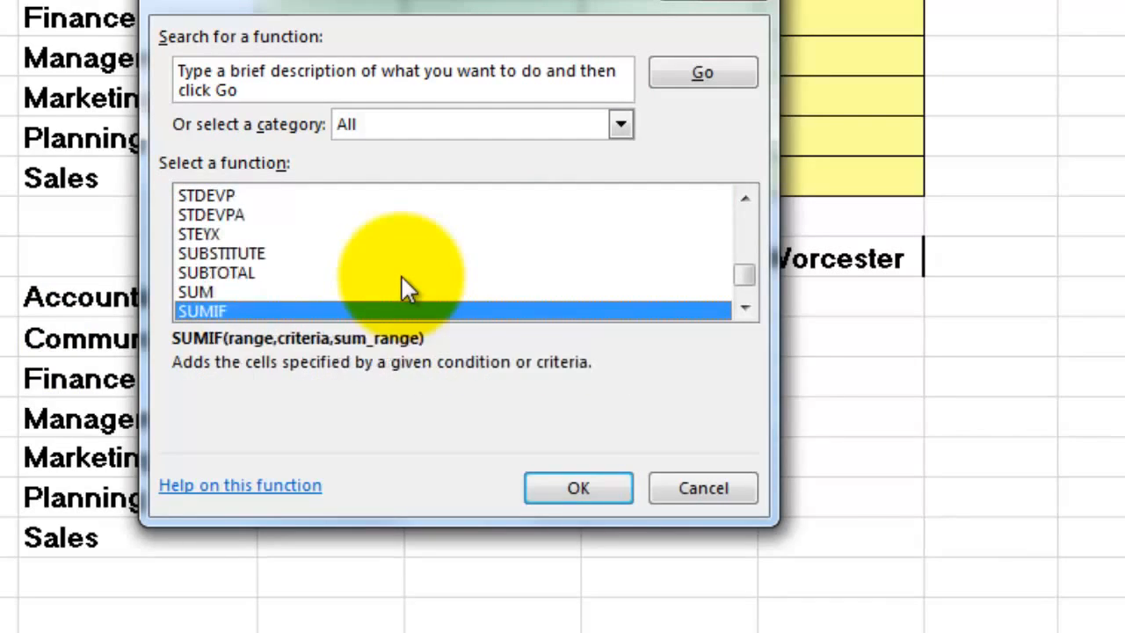
key("Return")
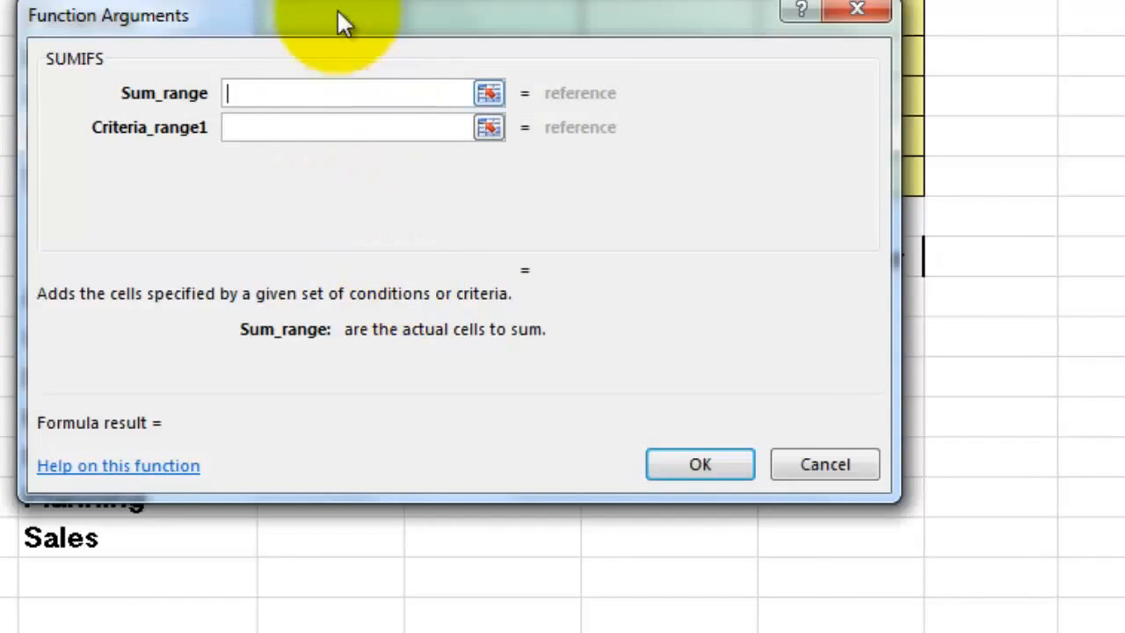
left_click_drag(337, 15, 905, 168)
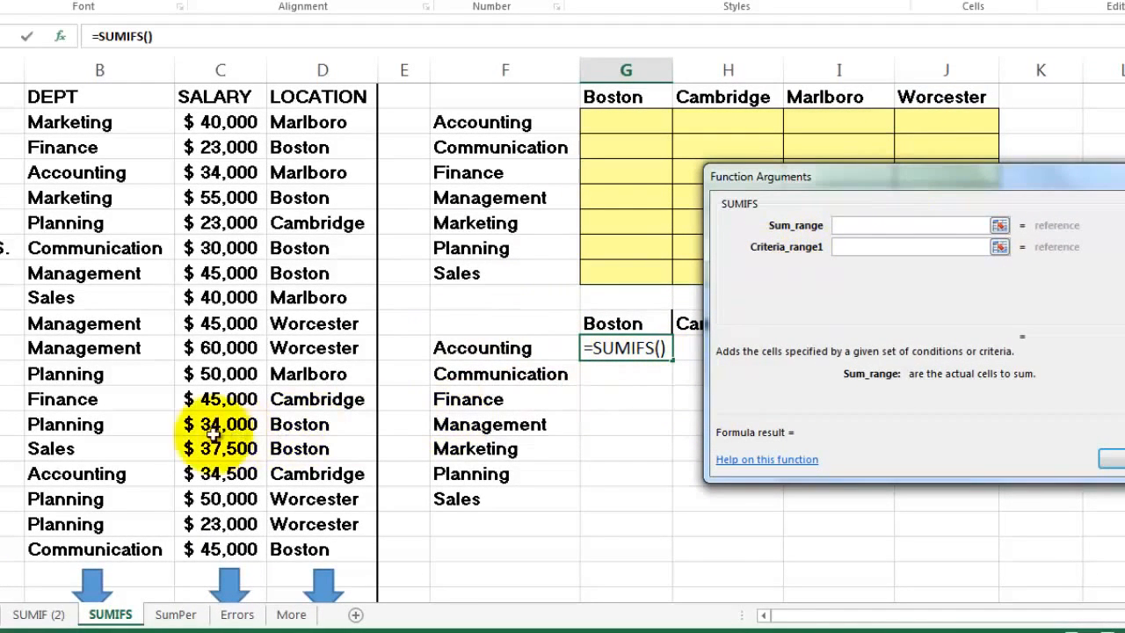
key("Tab")
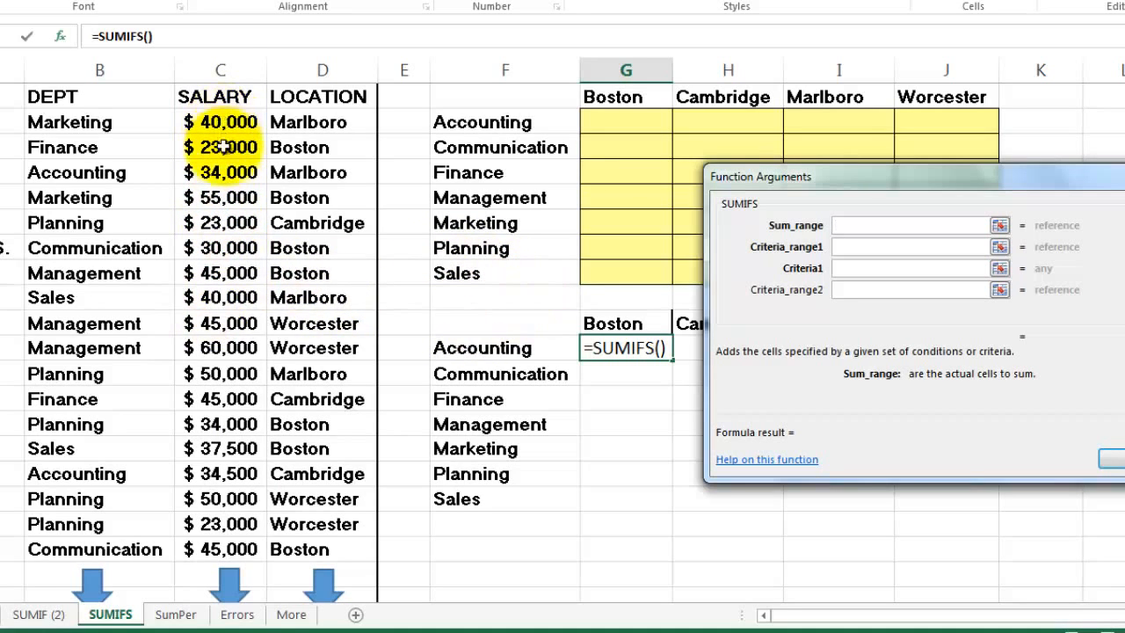
left_click(217, 73)
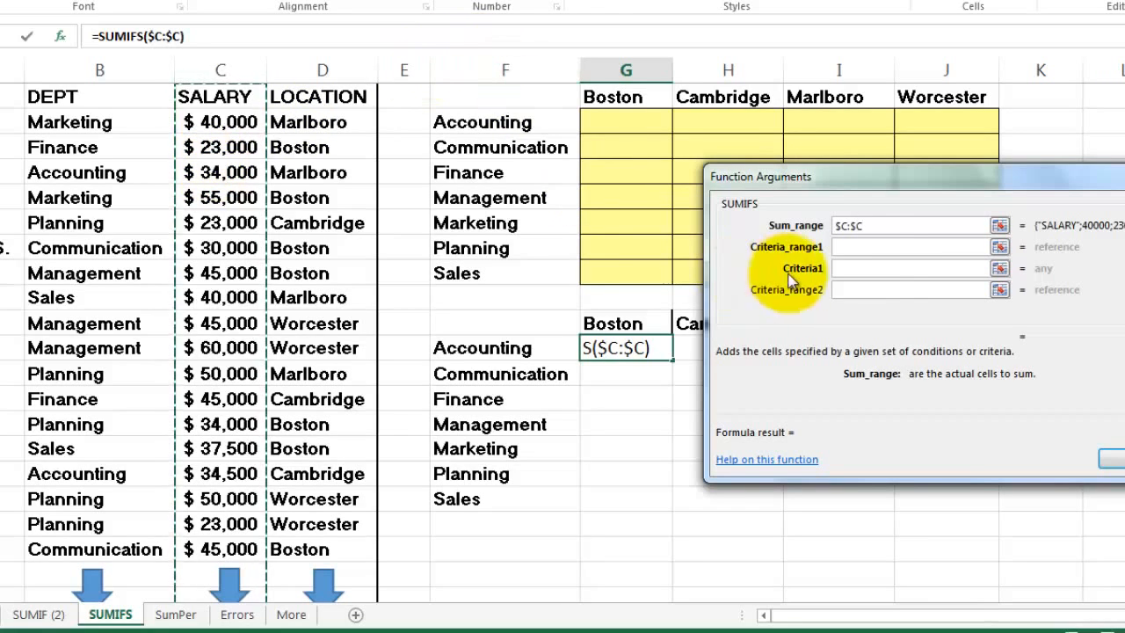
- Set the first SUMIFS criteria range to the department column $B:$B and its criteria to the mixed reference $F11
left_click(852, 246)
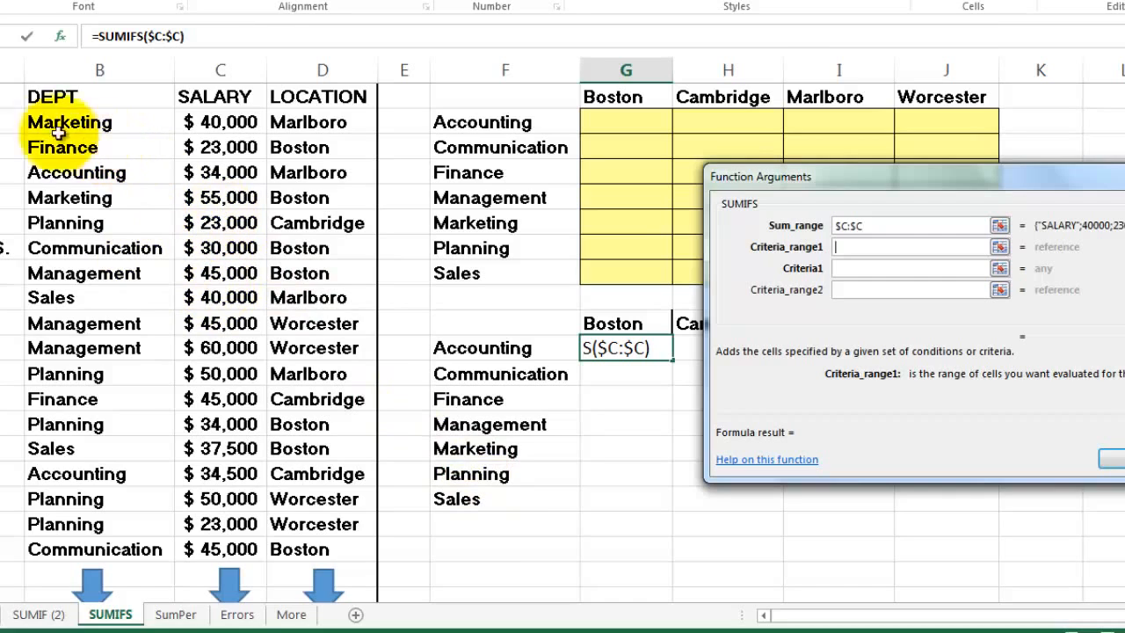
left_click(73, 71)
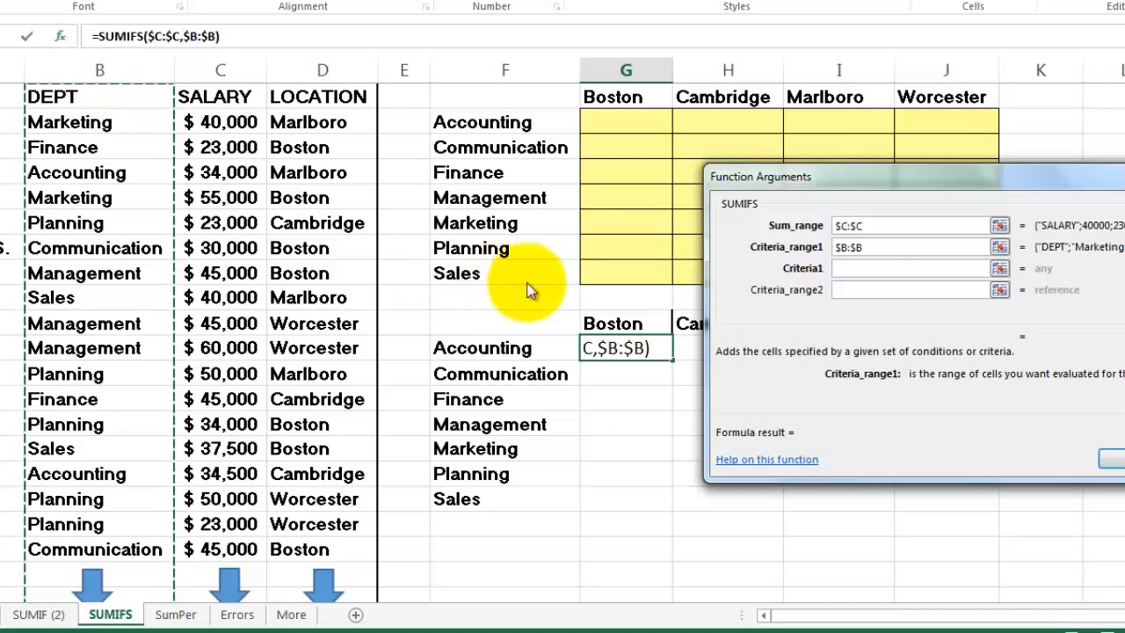
left_click(861, 268)
left_click(857, 269)
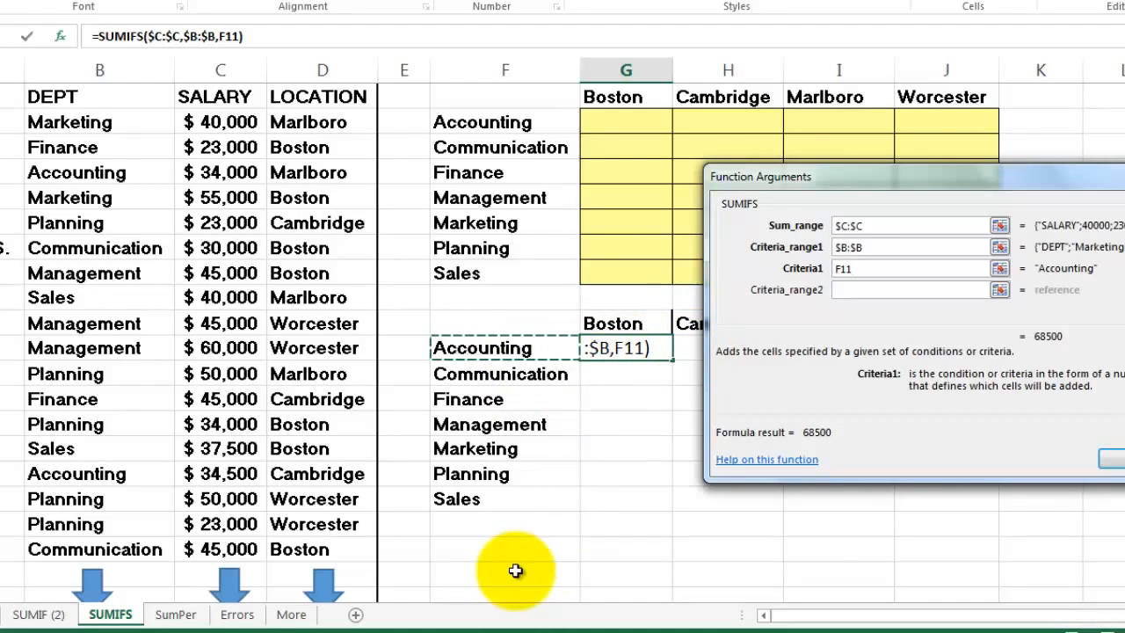
key("F4")
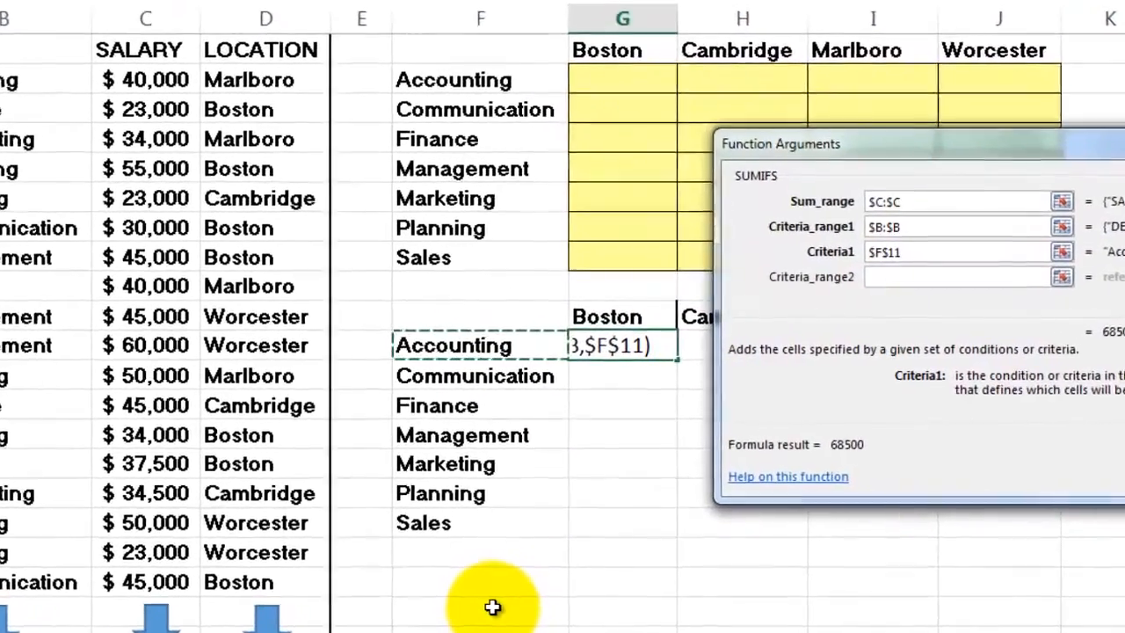
key("F4")
key("F4")
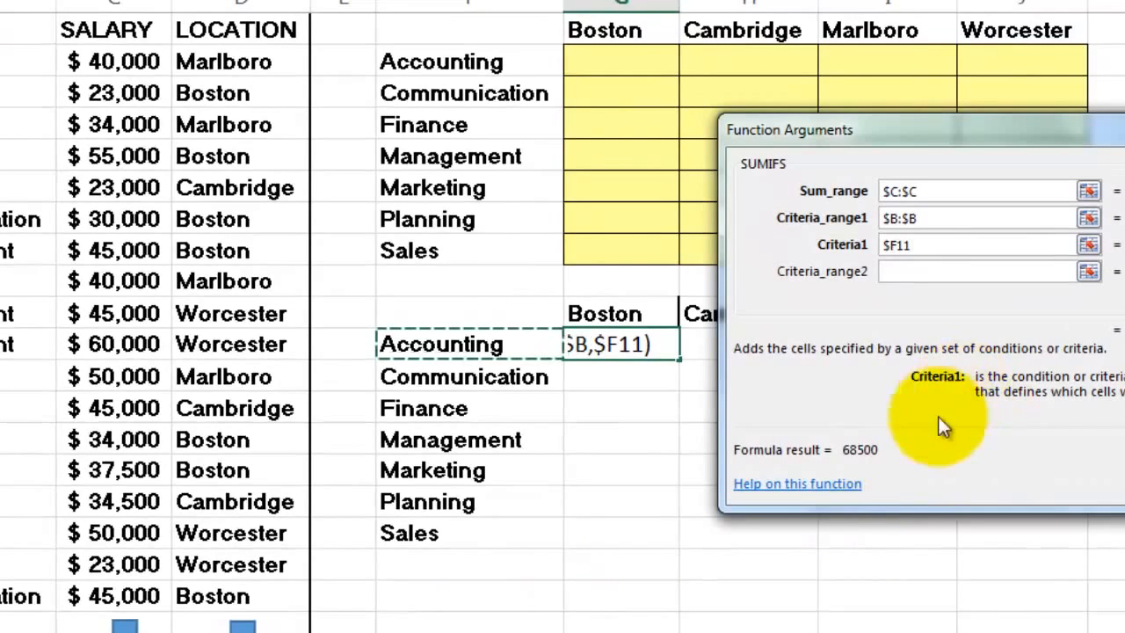
- Set the second criteria range to the location column $D:$D with the mixed reference G$10 as its criteria, and complete the G11 formula
left_click(896, 273)
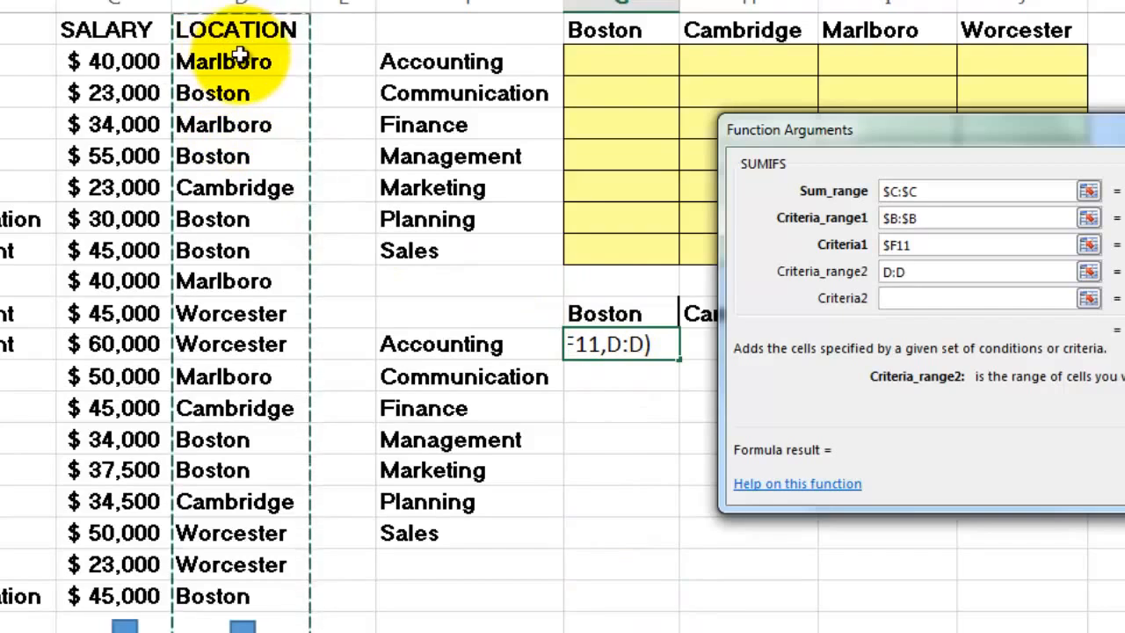
key("F4")
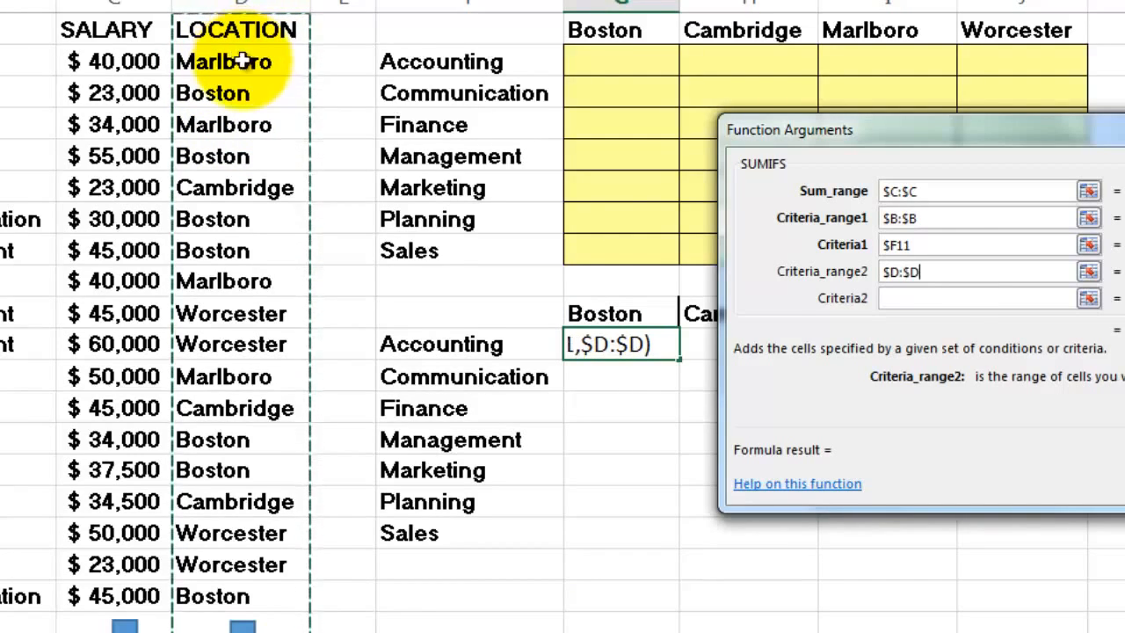
left_click(895, 299)
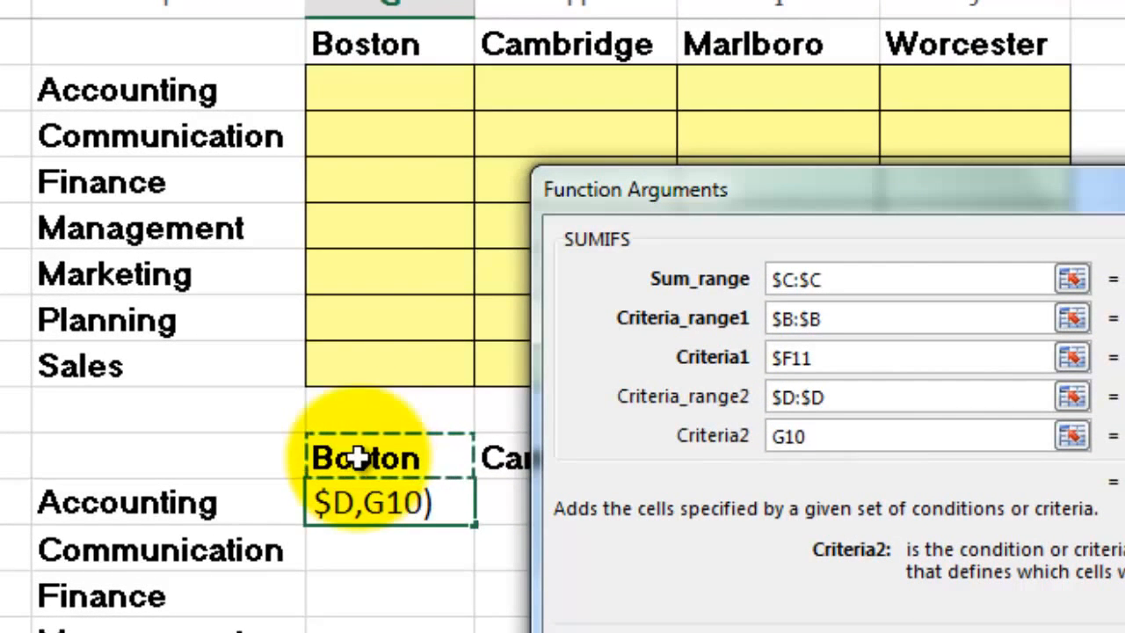
key("F4")
key("F4")
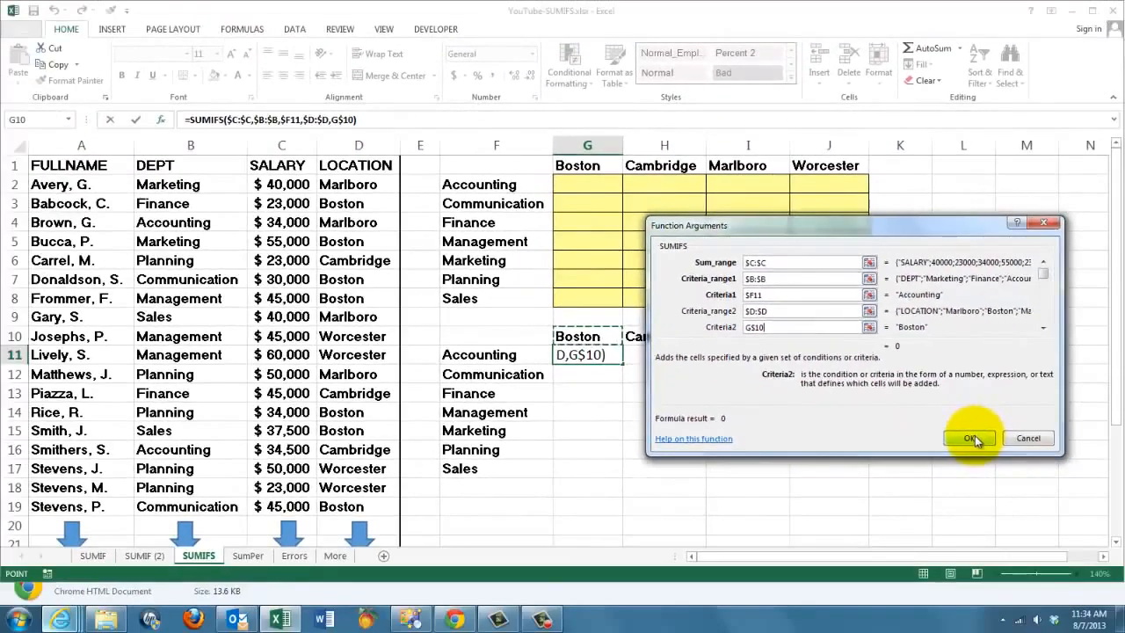
left_click(1042, 492)
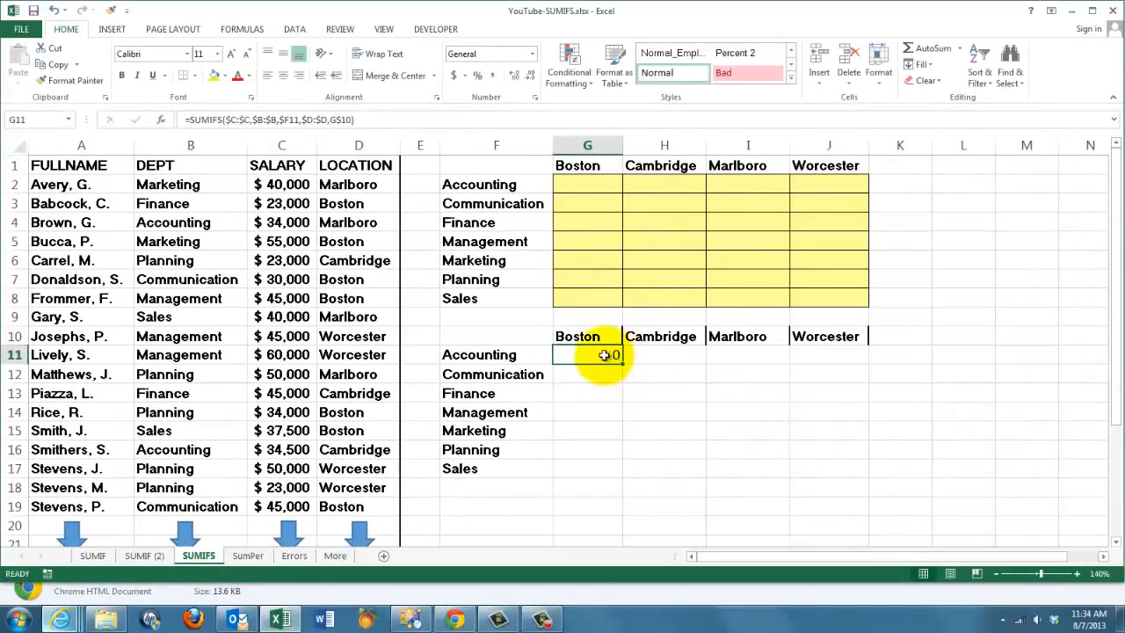
- Fill the SUMIFS formula from G11 across and down the whole department-by-location table, G11:J17
left_click_drag(621, 364, 841, 471)
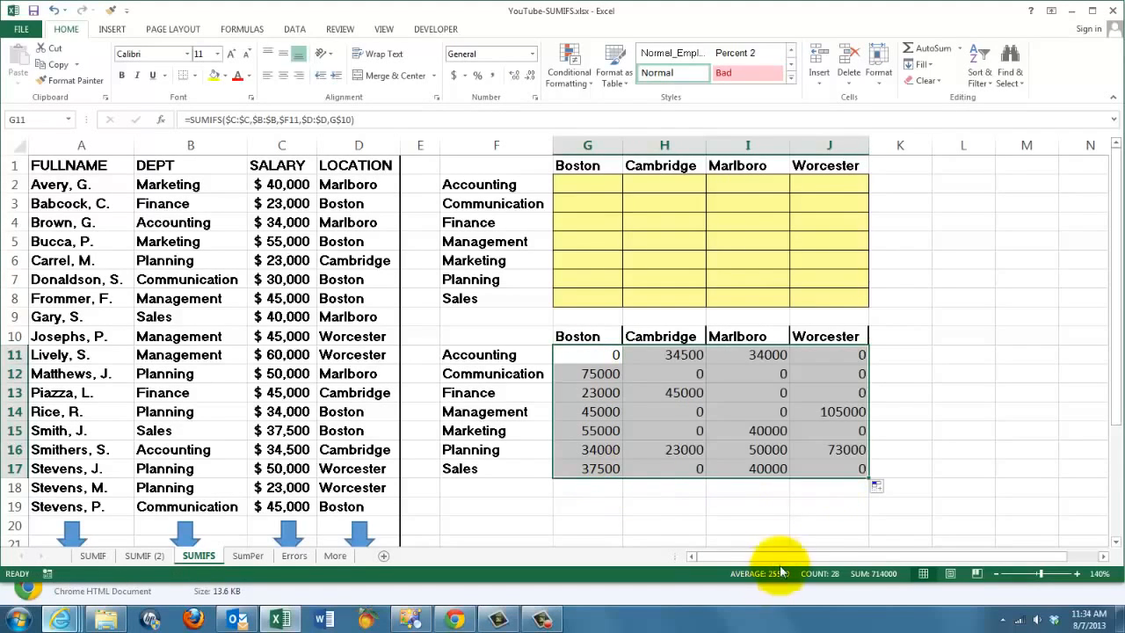
left_click(581, 354)
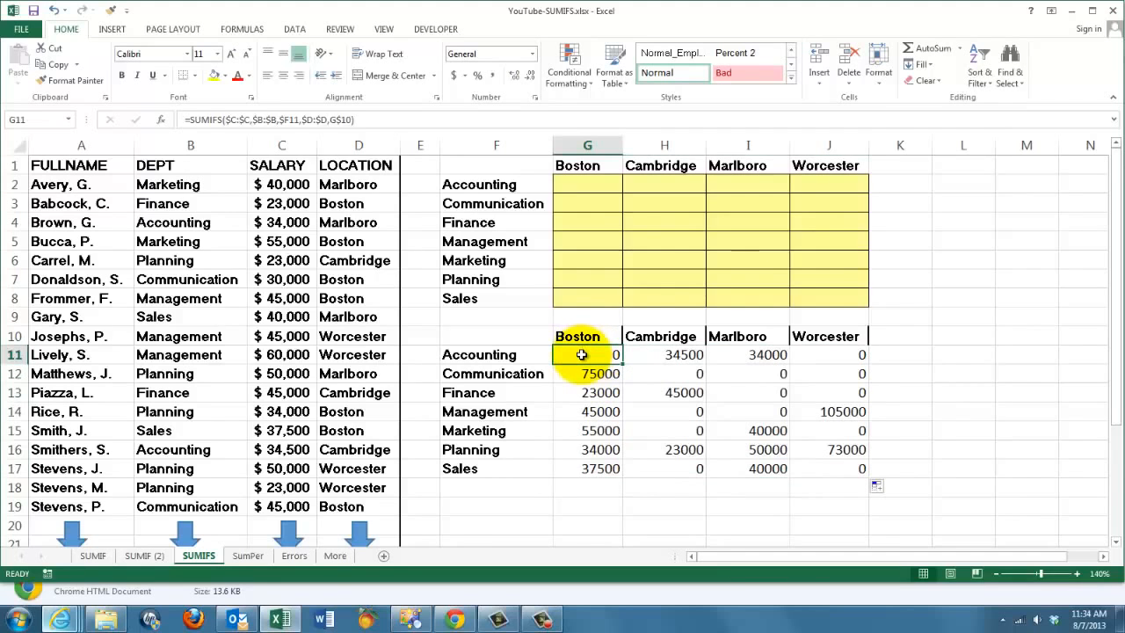
- On the SumPer sheet, examine the COUNTIF range and criteria arguments in E2 and compare the counts for repeated SSNs
left_click(248, 555)
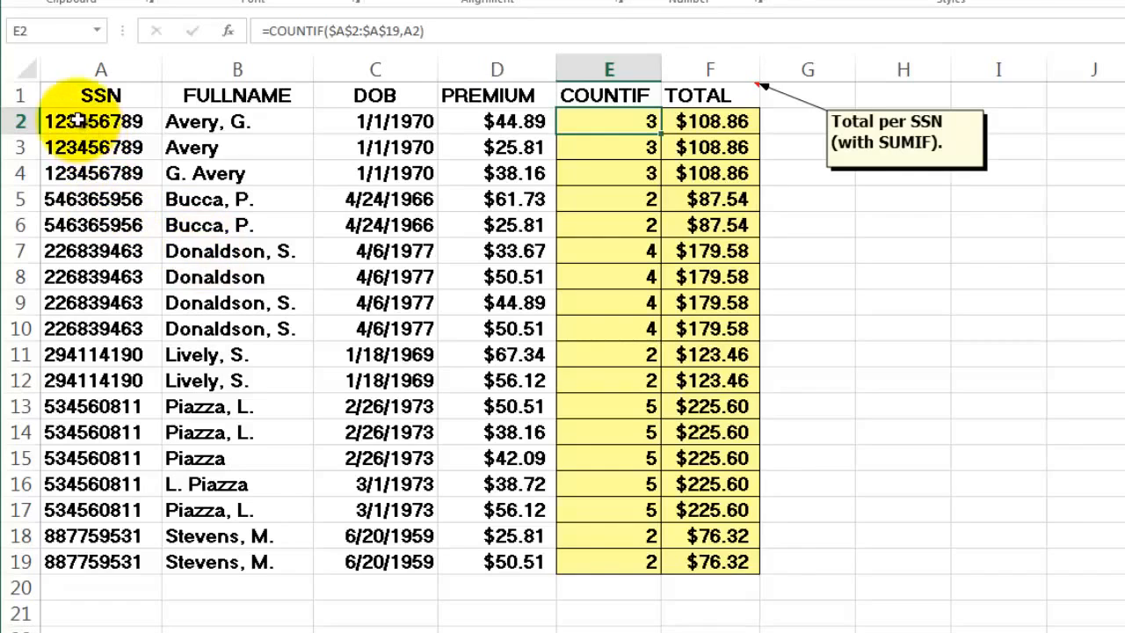
left_click_drag(77, 121, 464, 182)
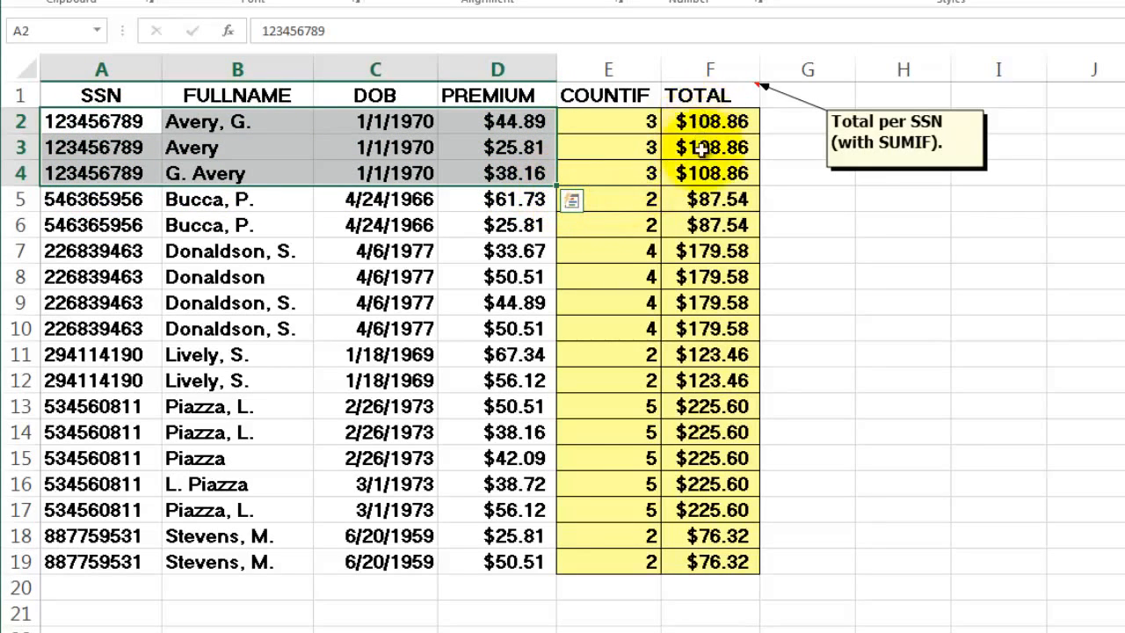
left_click(612, 123)
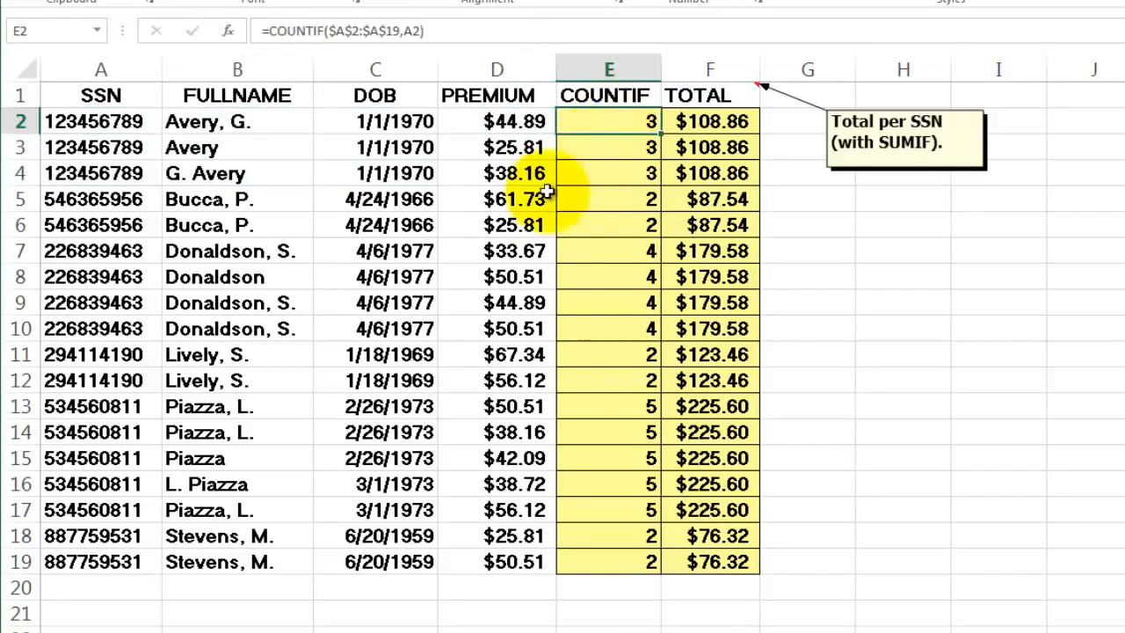
left_click(231, 35)
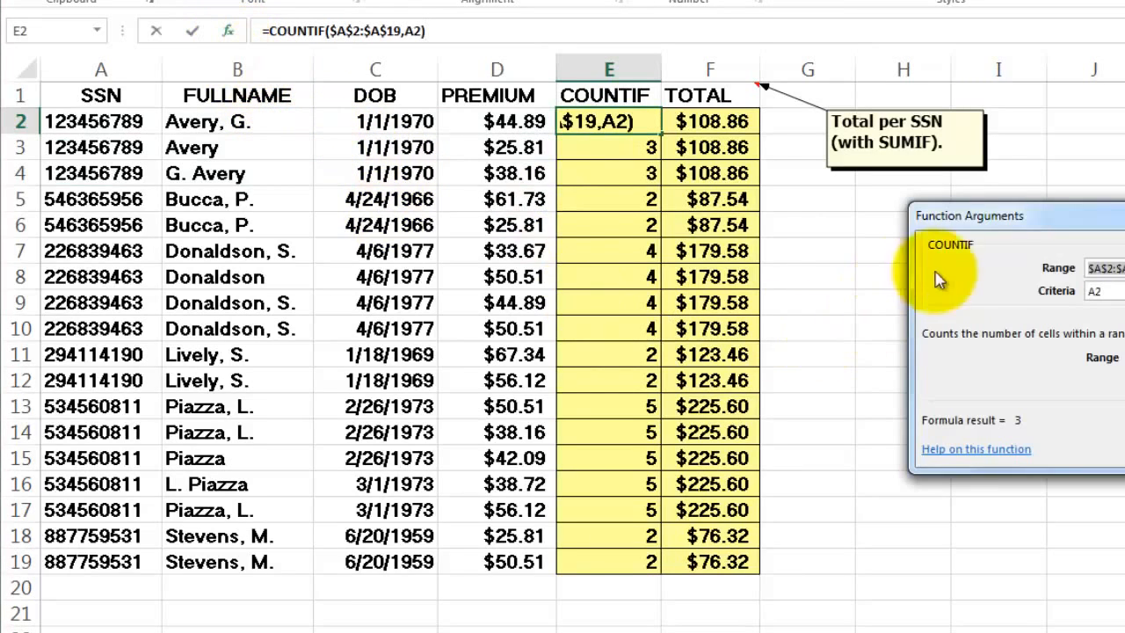
left_click_drag(1005, 220, 581, 224)
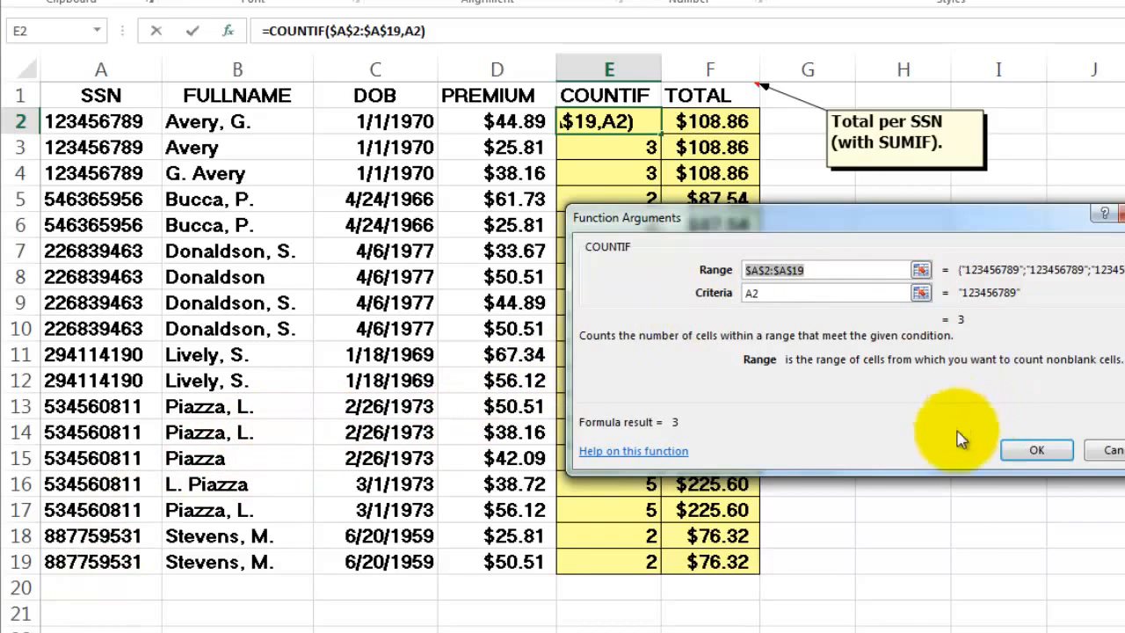
left_click(767, 296)
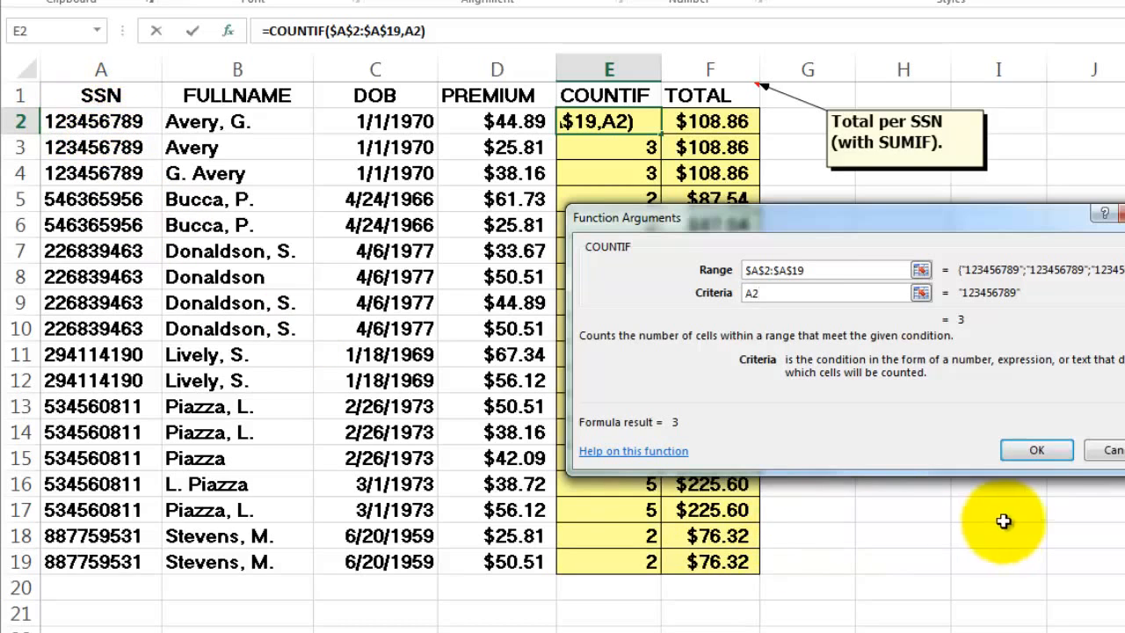
left_click(1036, 454)
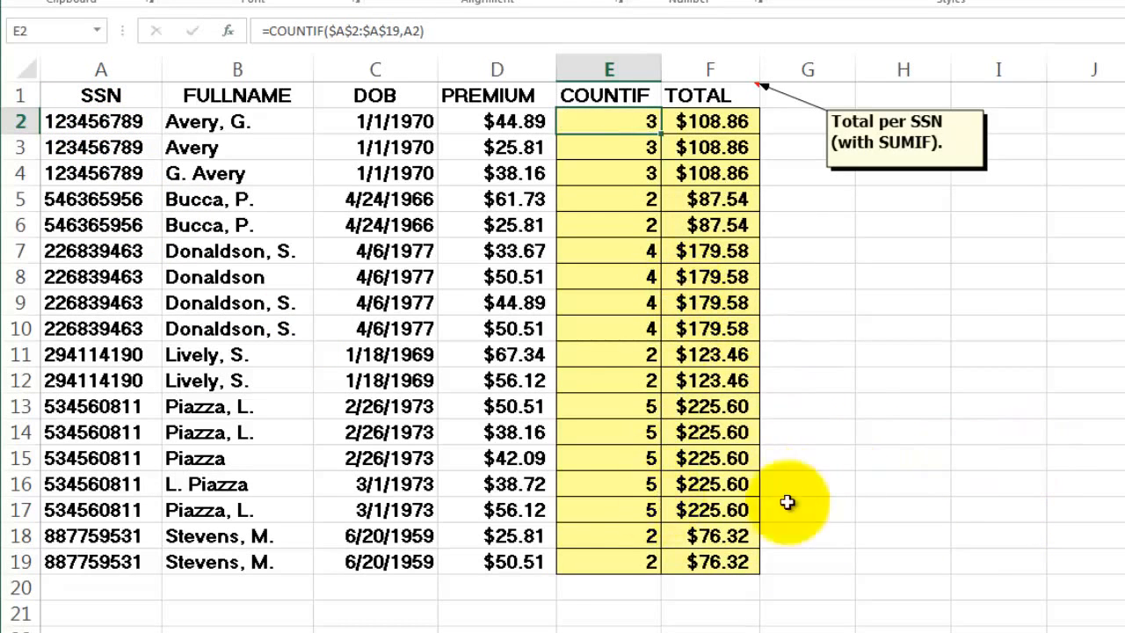
left_click_drag(610, 248, 612, 333)
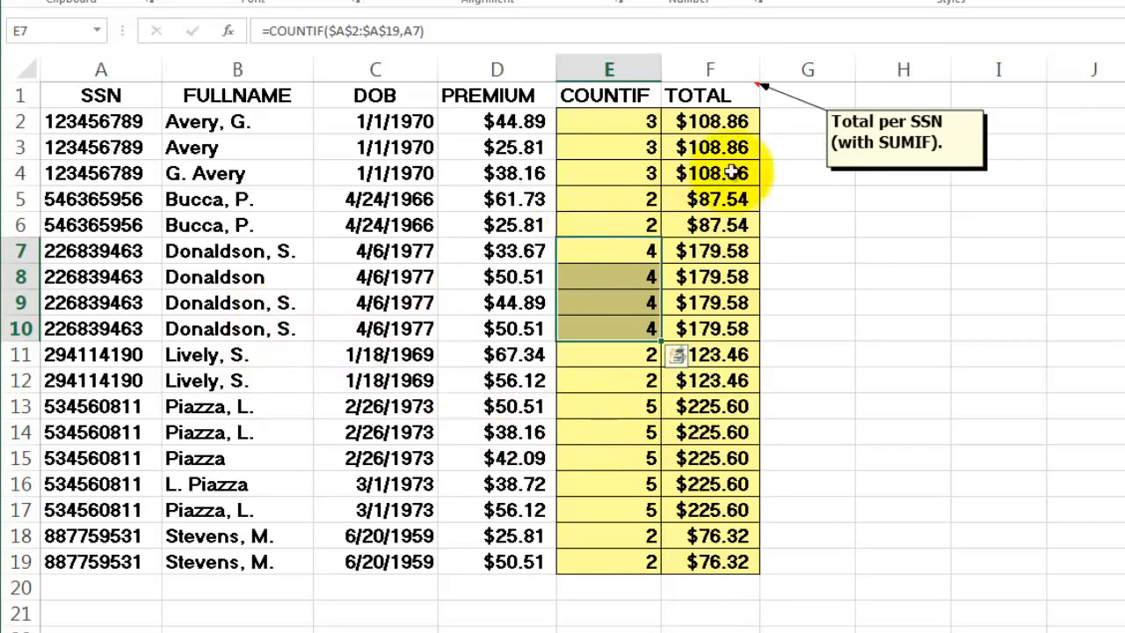
- Examine the range, criteria and sum range arguments of the SUMIF formula in F2
left_click(719, 125)
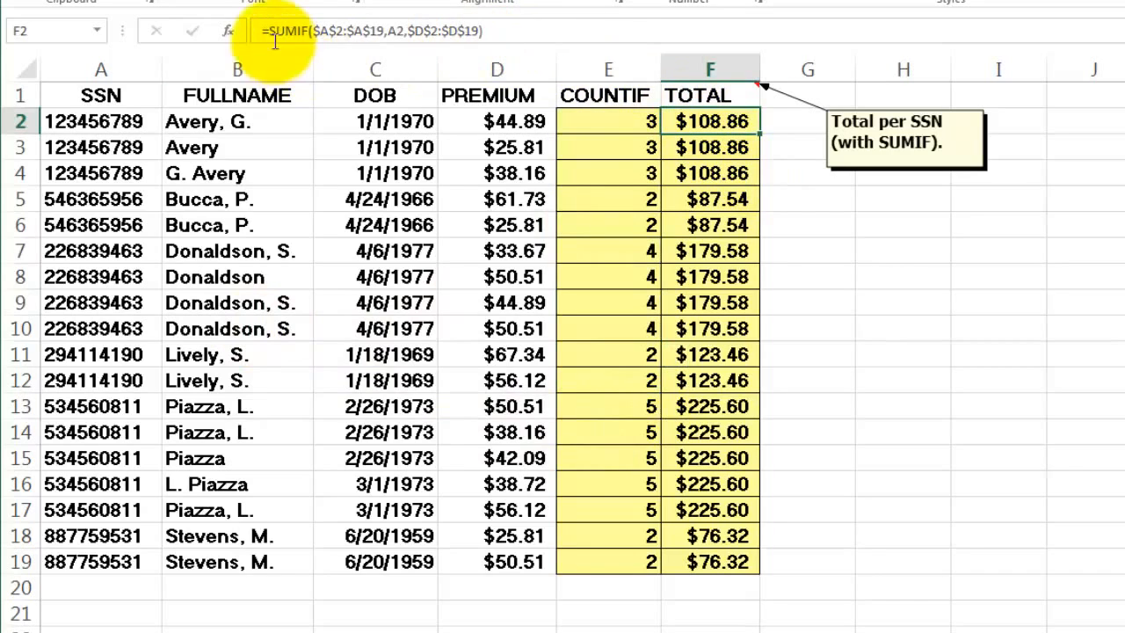
left_click(230, 35)
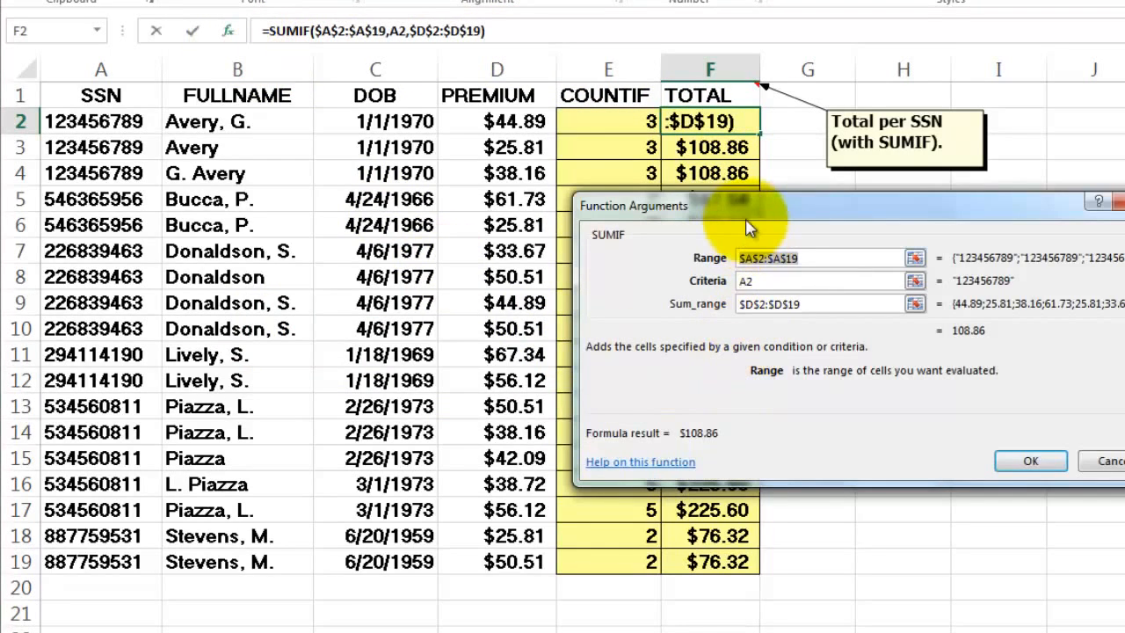
left_click_drag(747, 214, 729, 233)
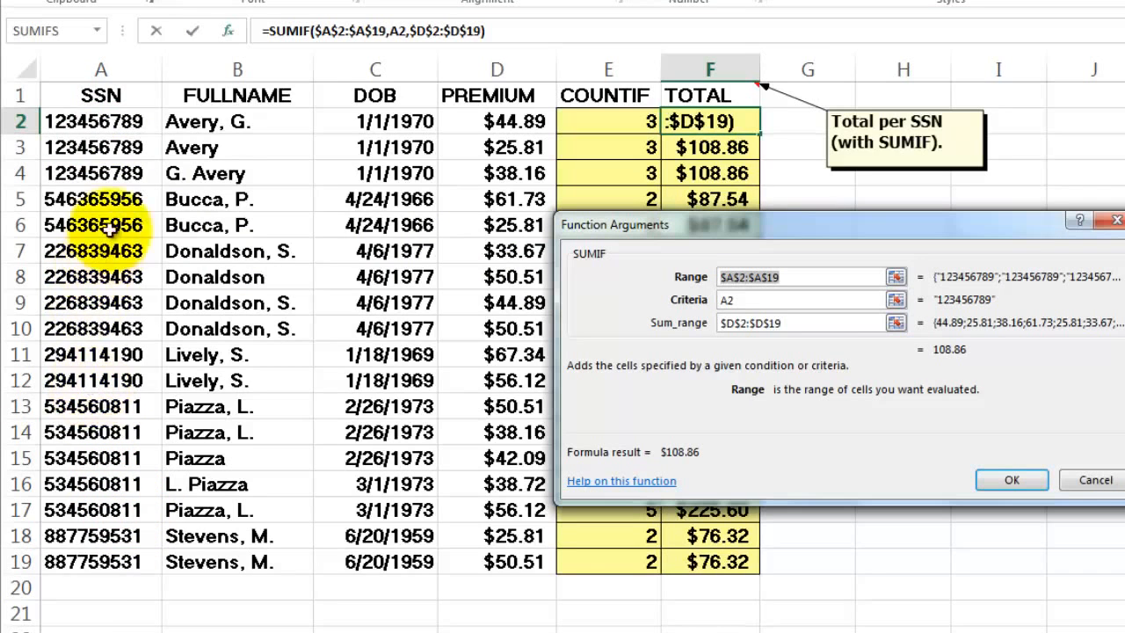
left_click(753, 300)
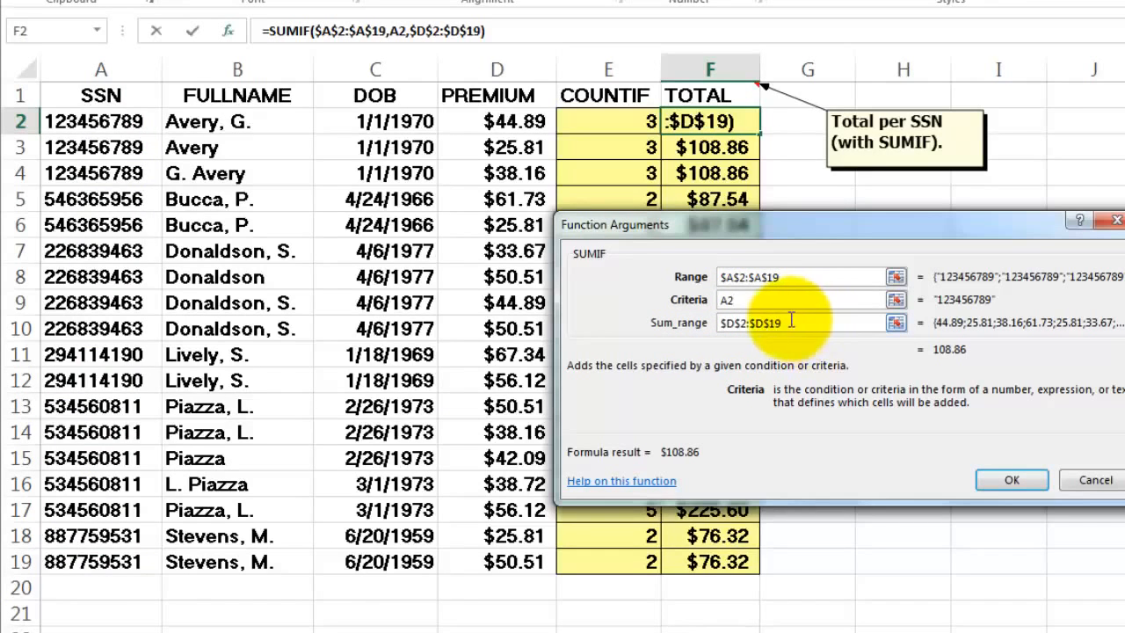
left_click_drag(798, 322, 697, 323)
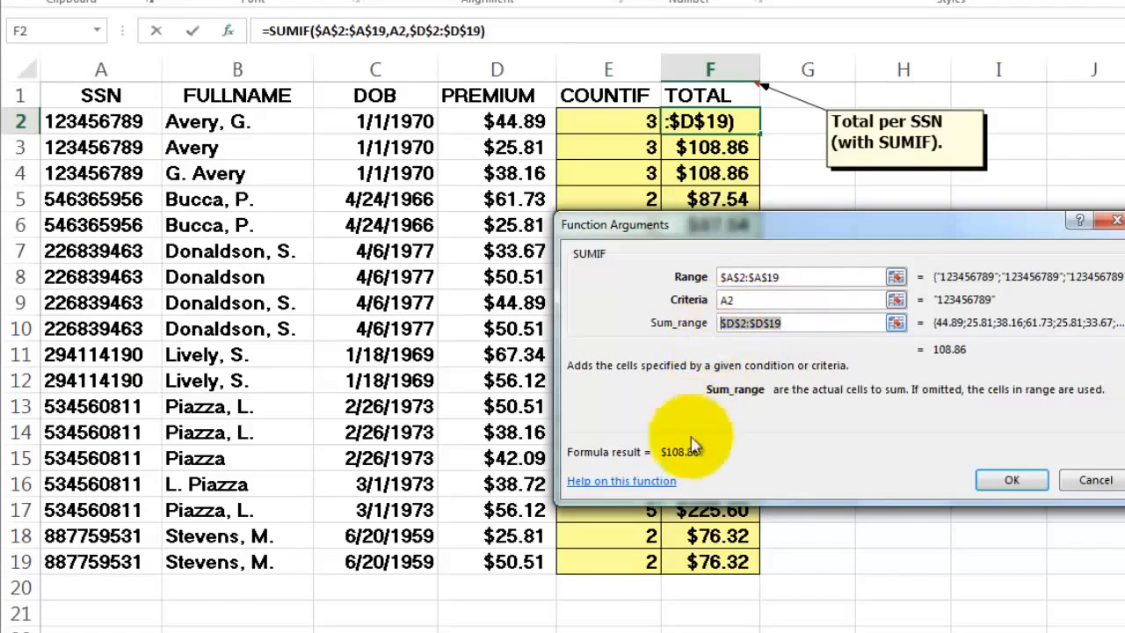
left_click(982, 487)
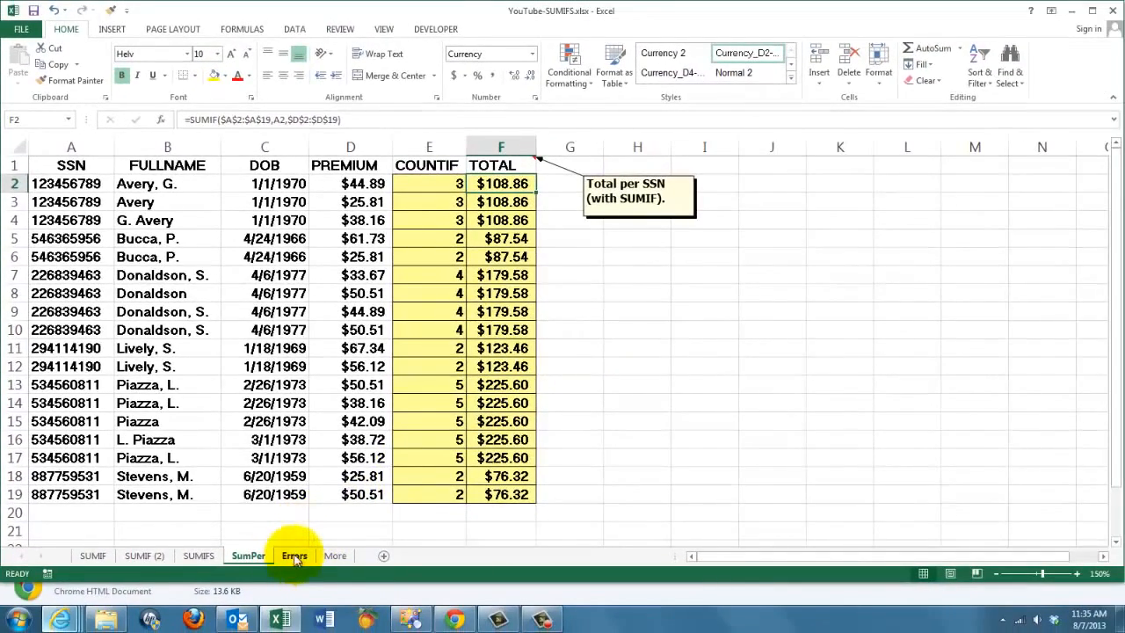
- On the Errors sheet, inspect the department text in B7 for trailing spaces
left_click(294, 558)
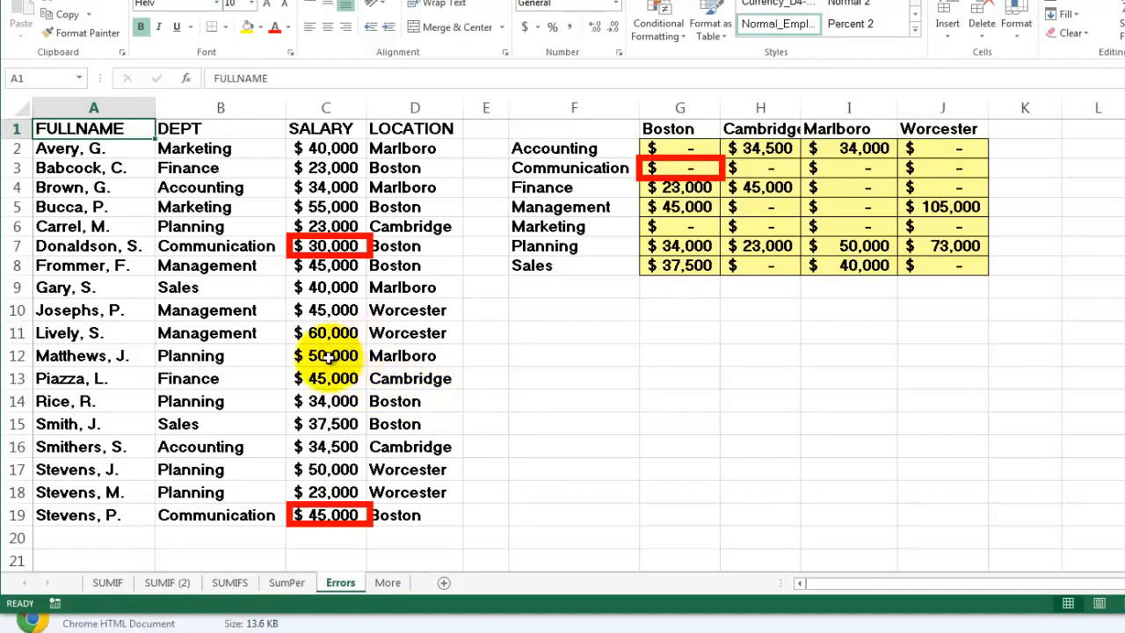
left_click(212, 247)
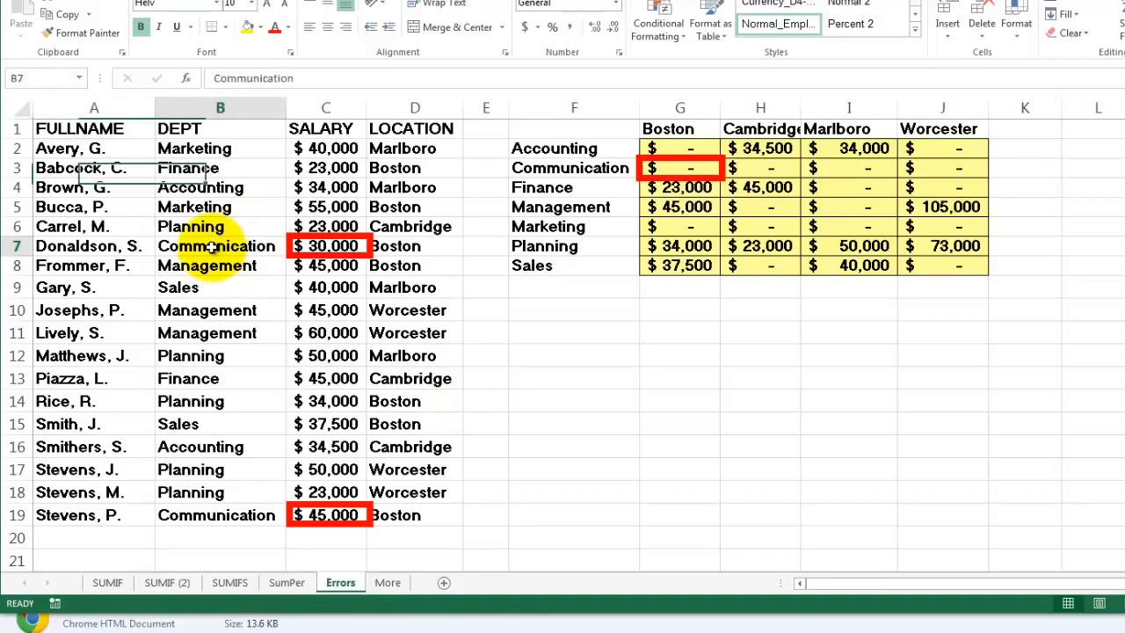
left_click(317, 80)
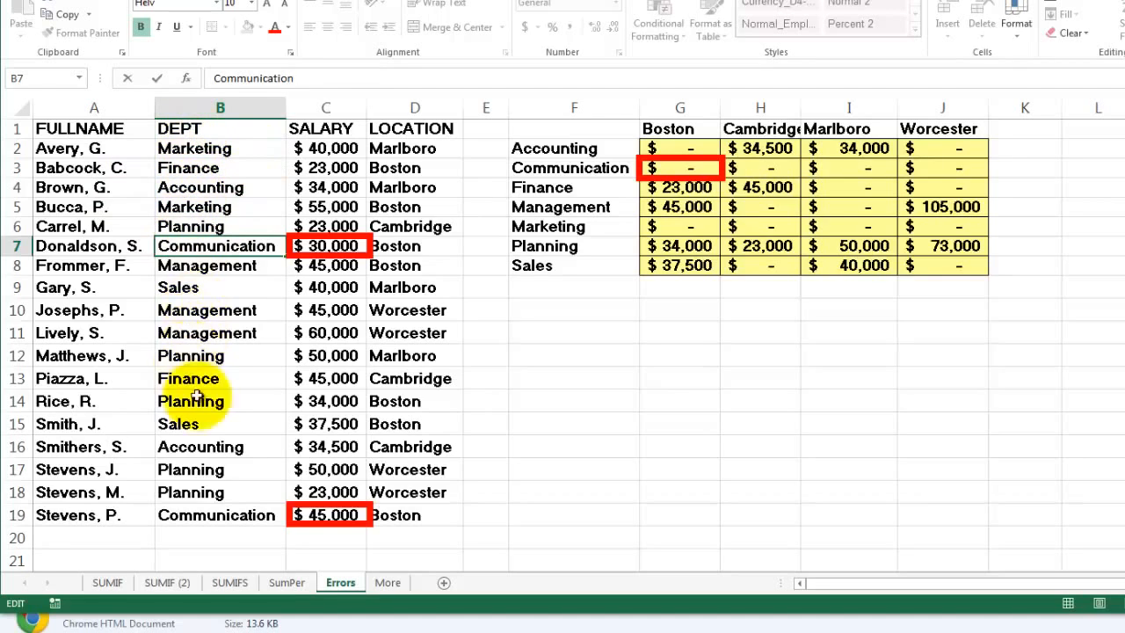
- Insert a blank column before SALARY, enter =TRIM(B2) in C2 and fill the formula down to C19
right_click(328, 107)
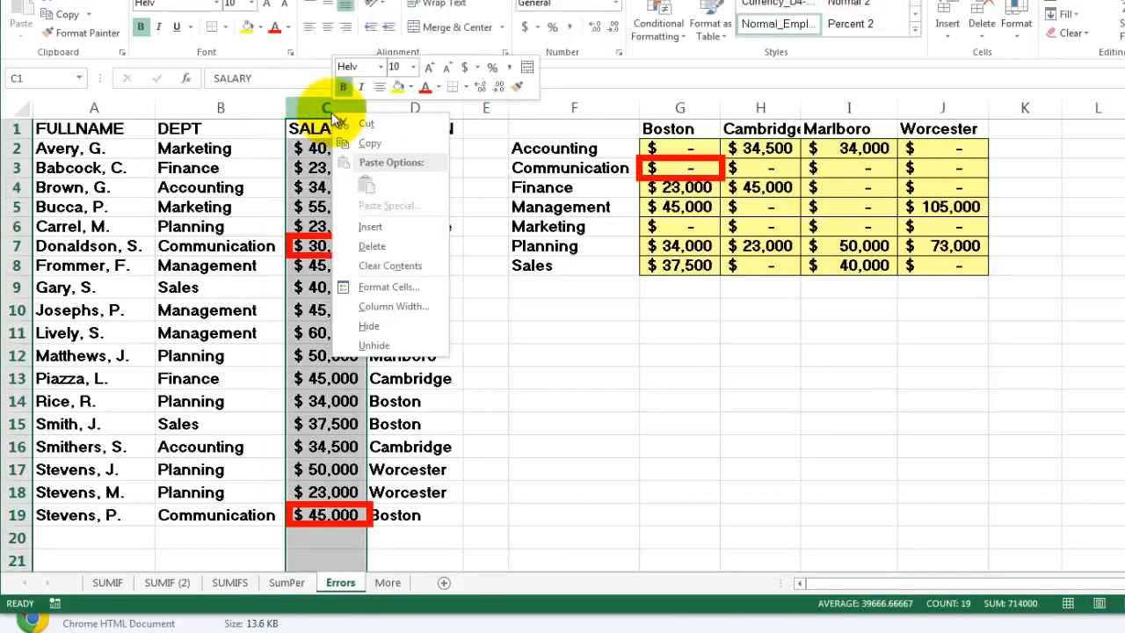
key("Escape")
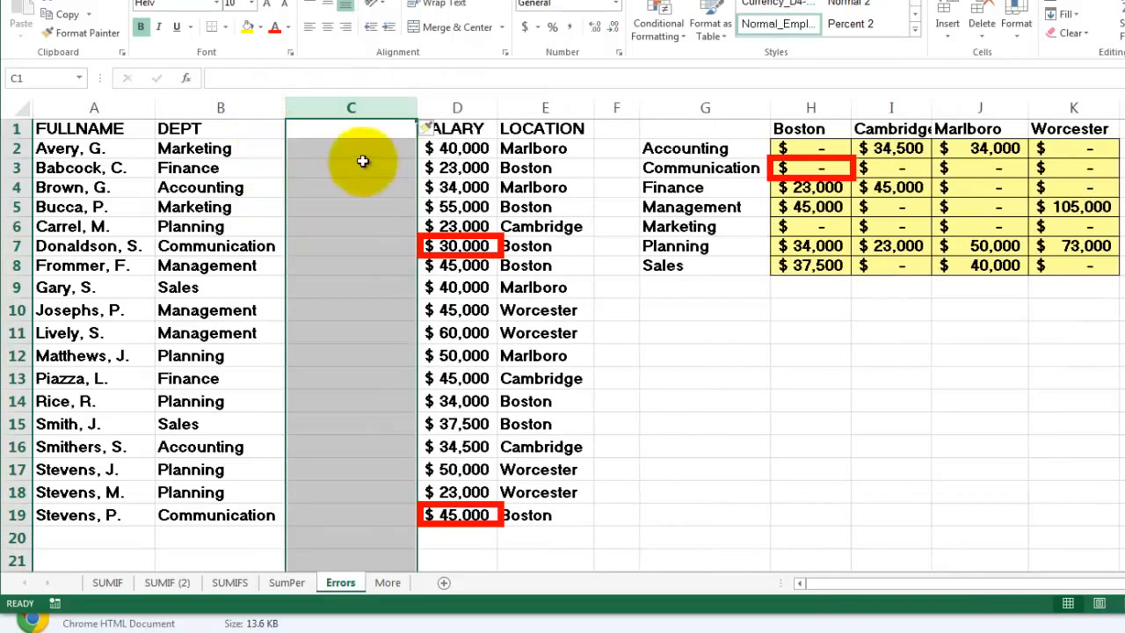
left_click(330, 148)
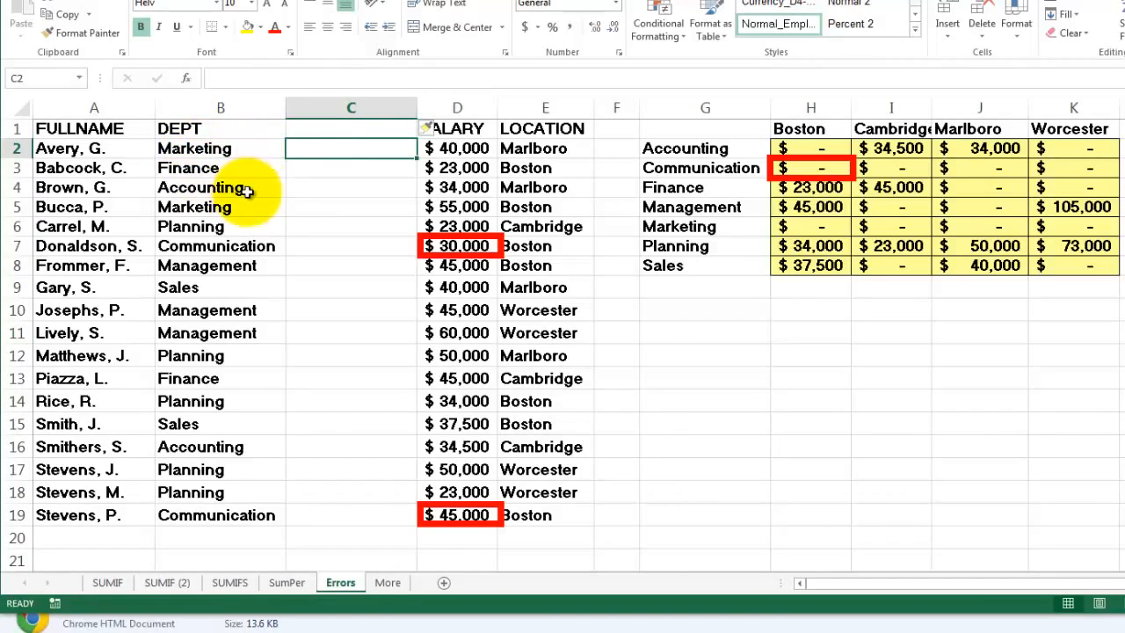
type("=")
type("tri")
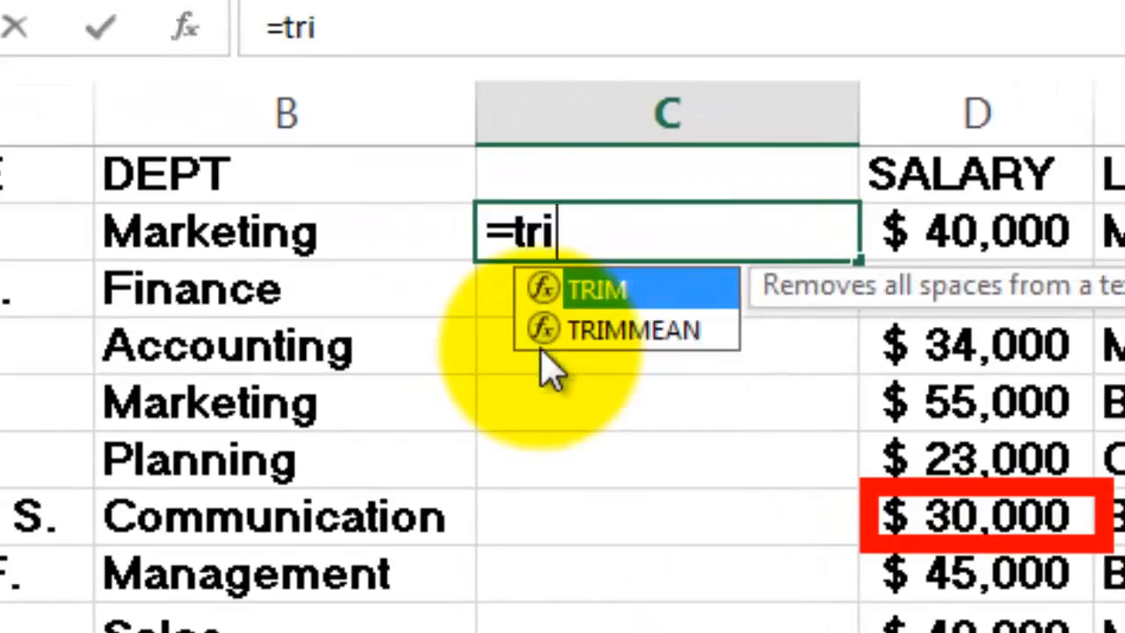
type("m(")
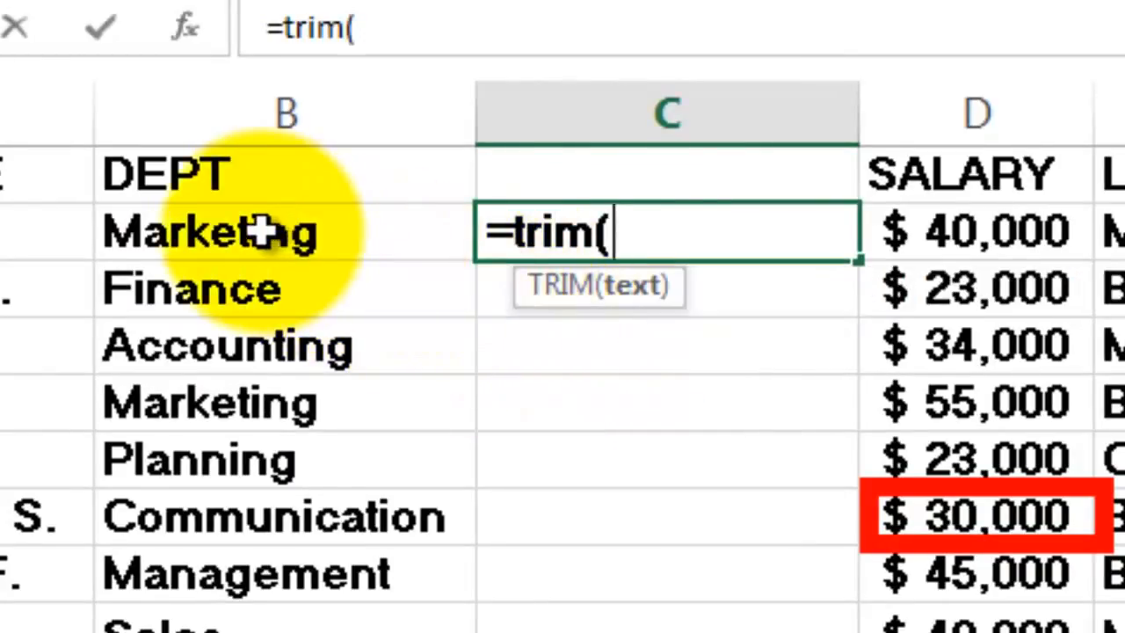
left_click(219, 229)
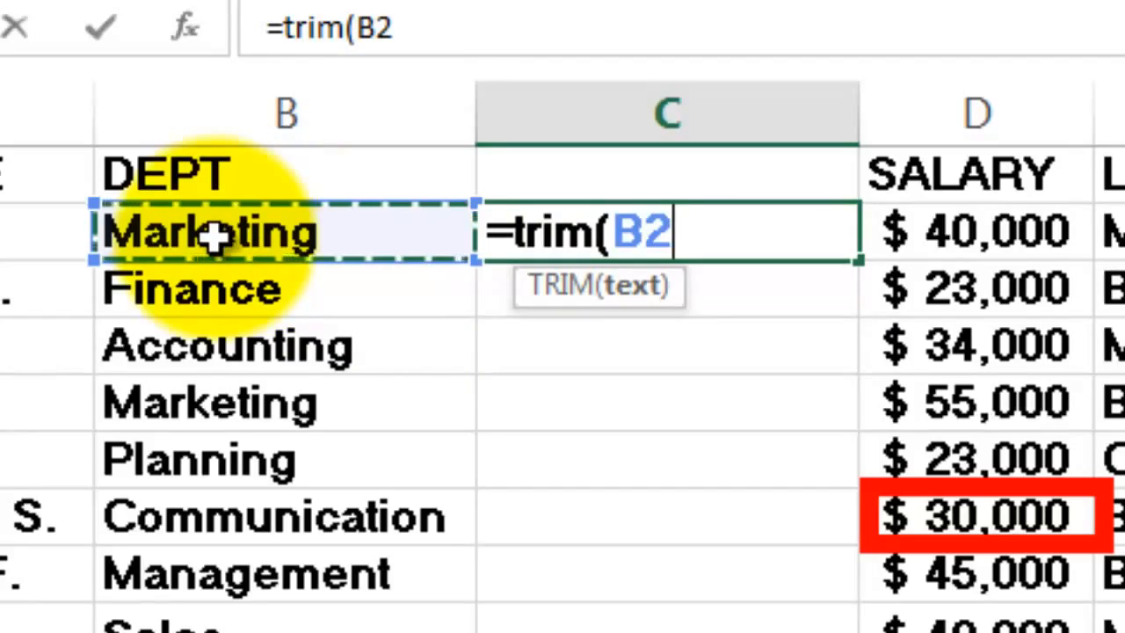
type(")")
key("ctrl+Return")
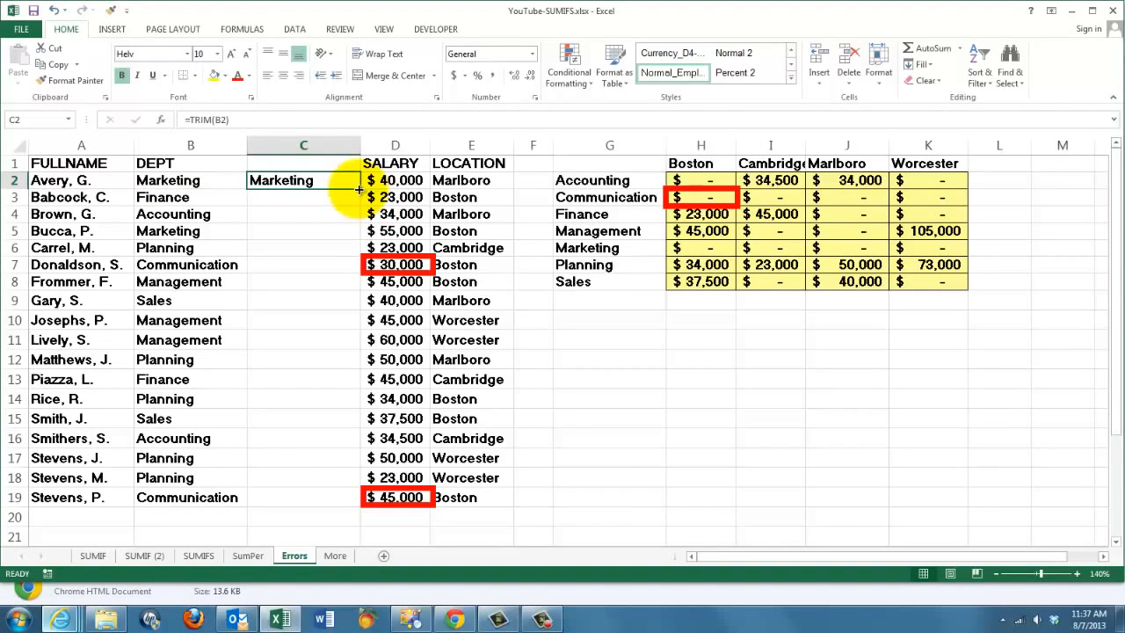
double_click(360, 189)
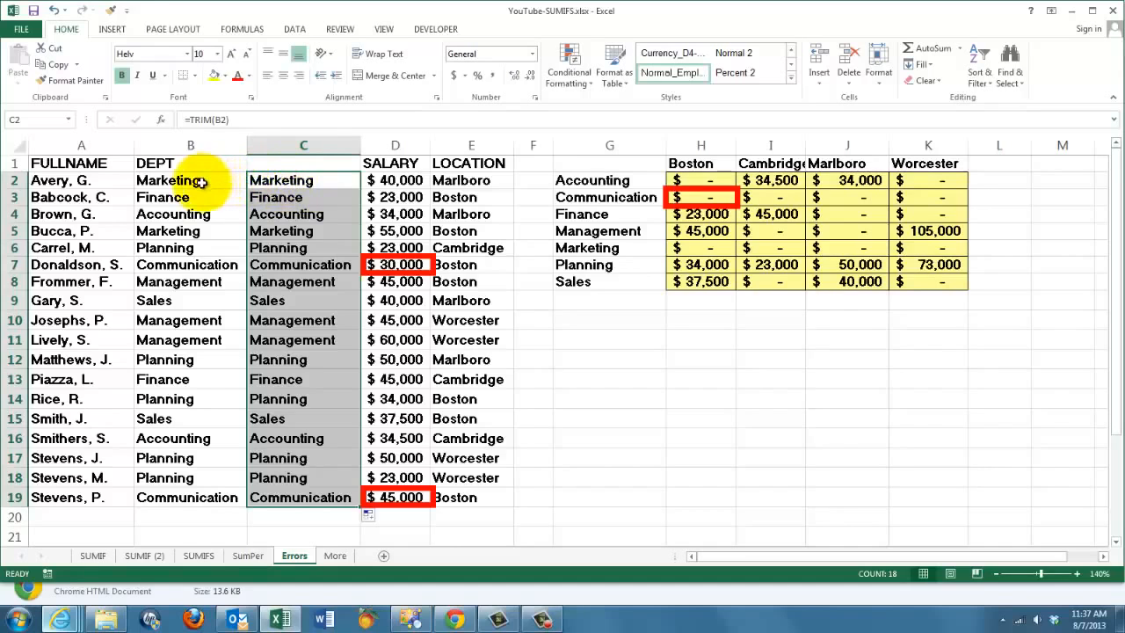
- Paste the trimmed departments from C2:C19 as values over B2:B19, and delete the helper column C
right_click(281, 188)
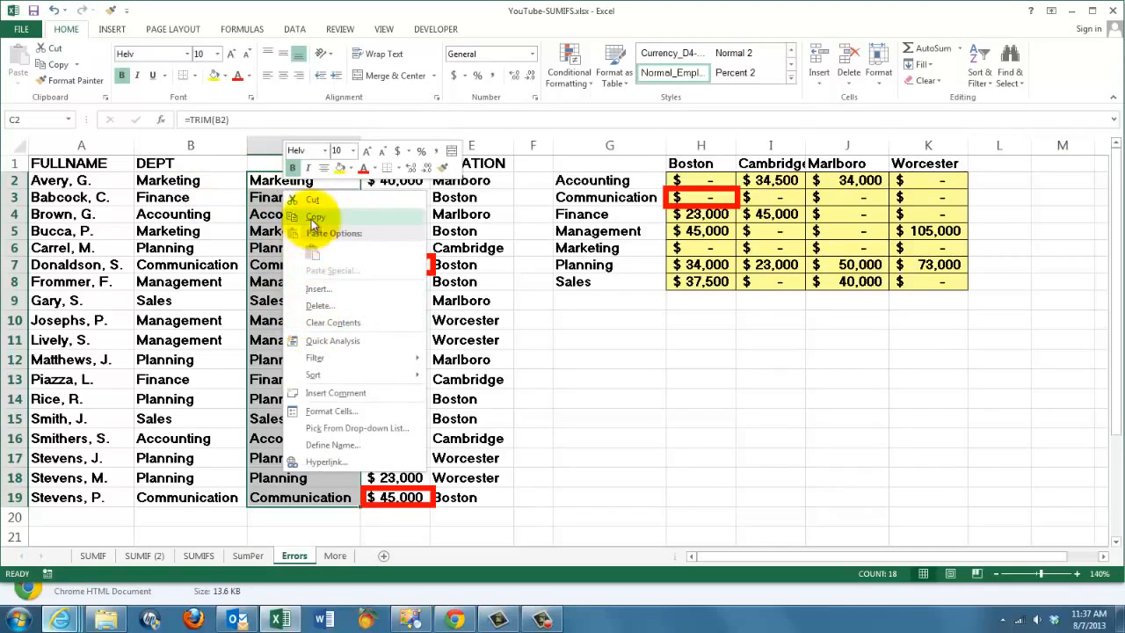
left_click(314, 216)
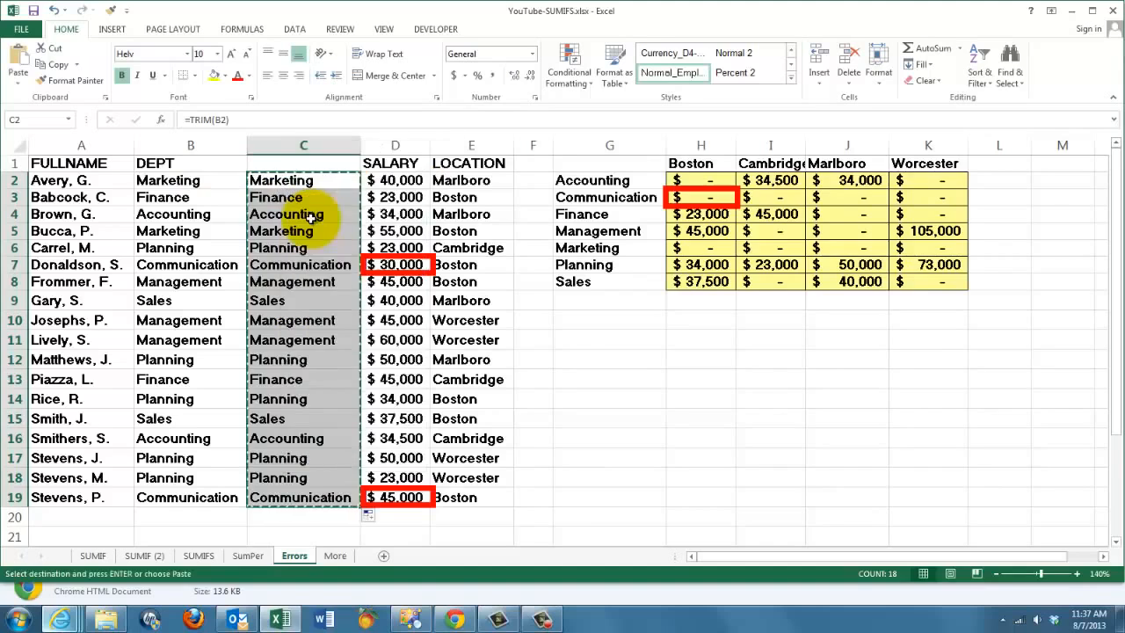
right_click(170, 180)
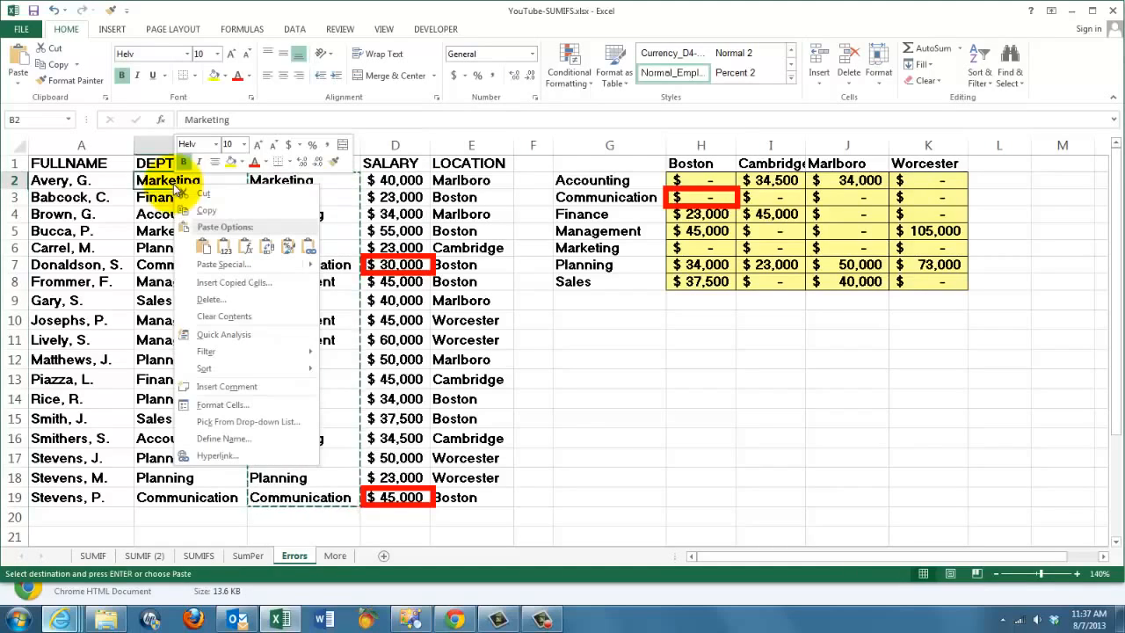
left_click(23, 84)
left_click(23, 83)
left_click(44, 233)
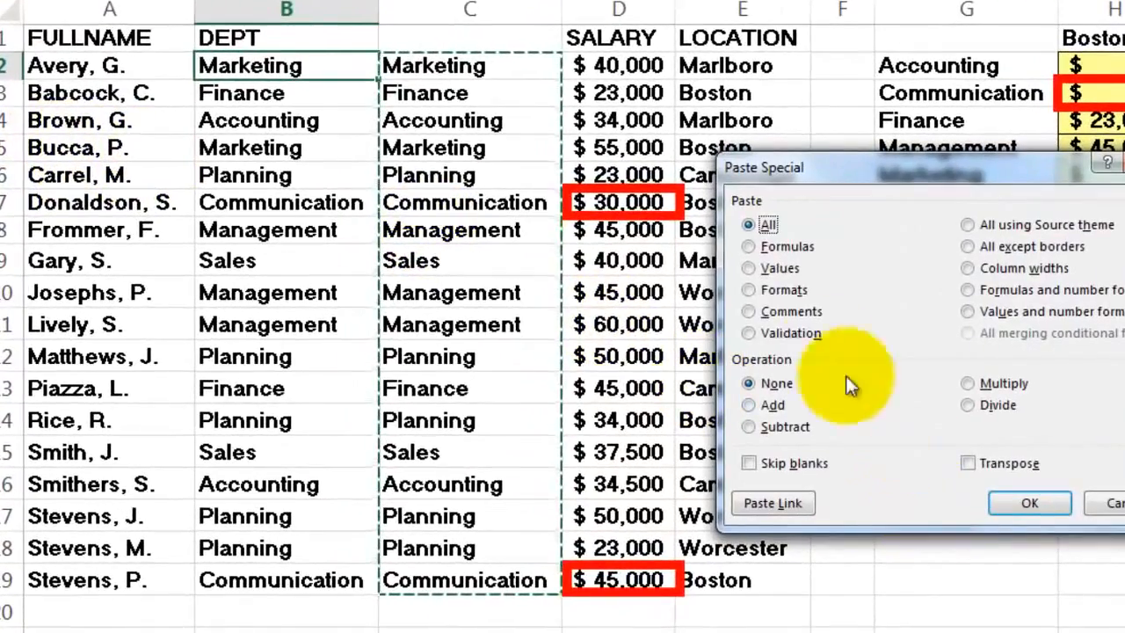
left_click(765, 268)
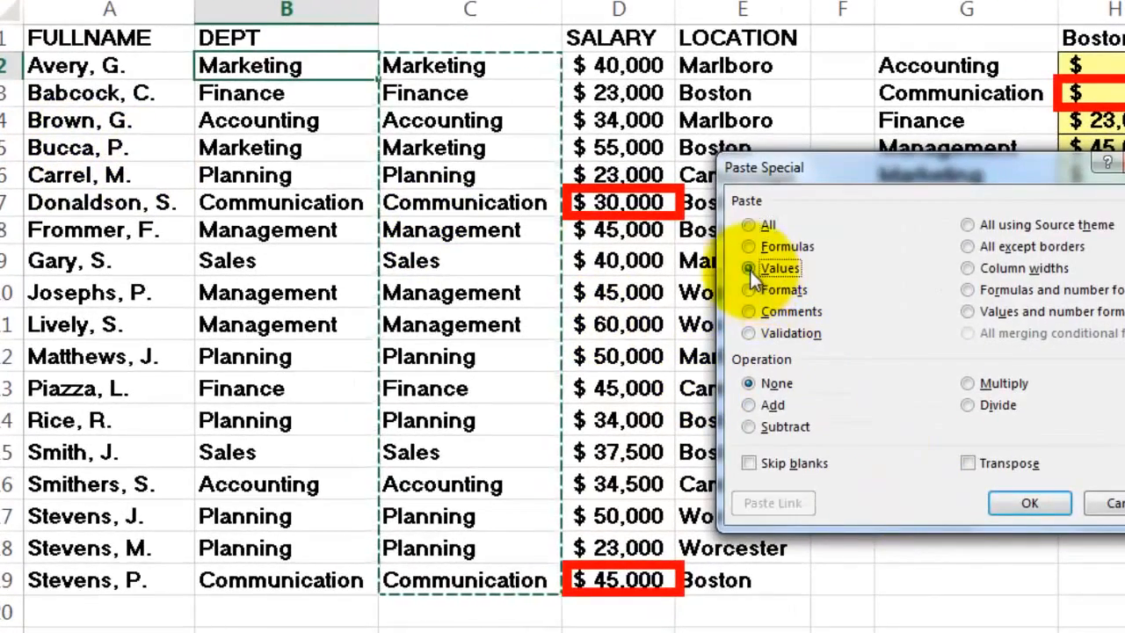
left_click(1031, 503)
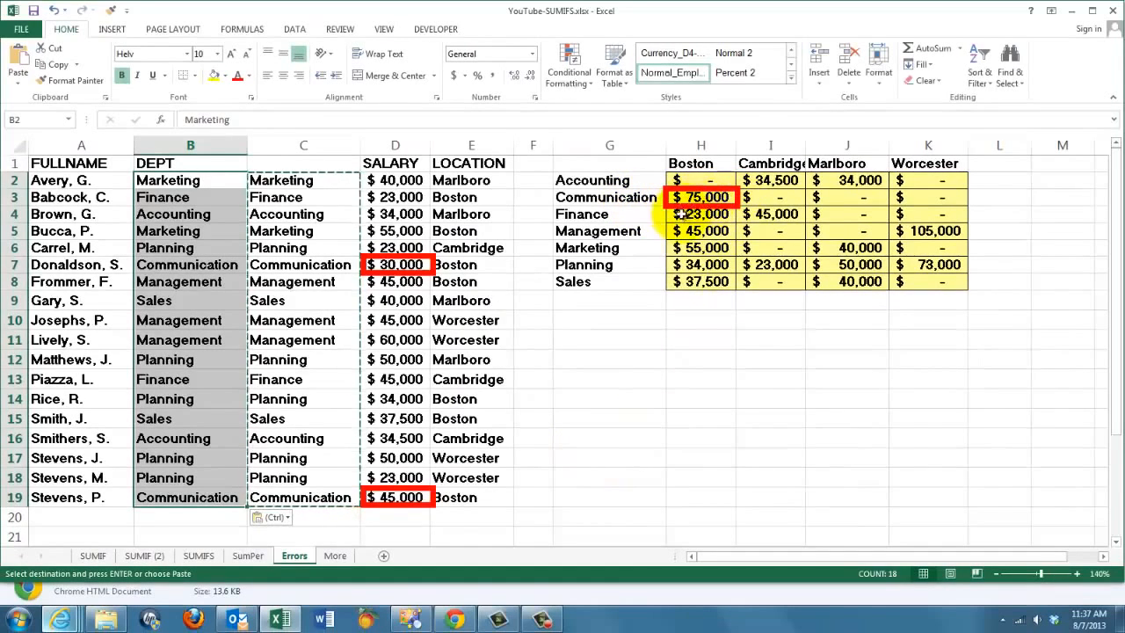
right_click(303, 145)
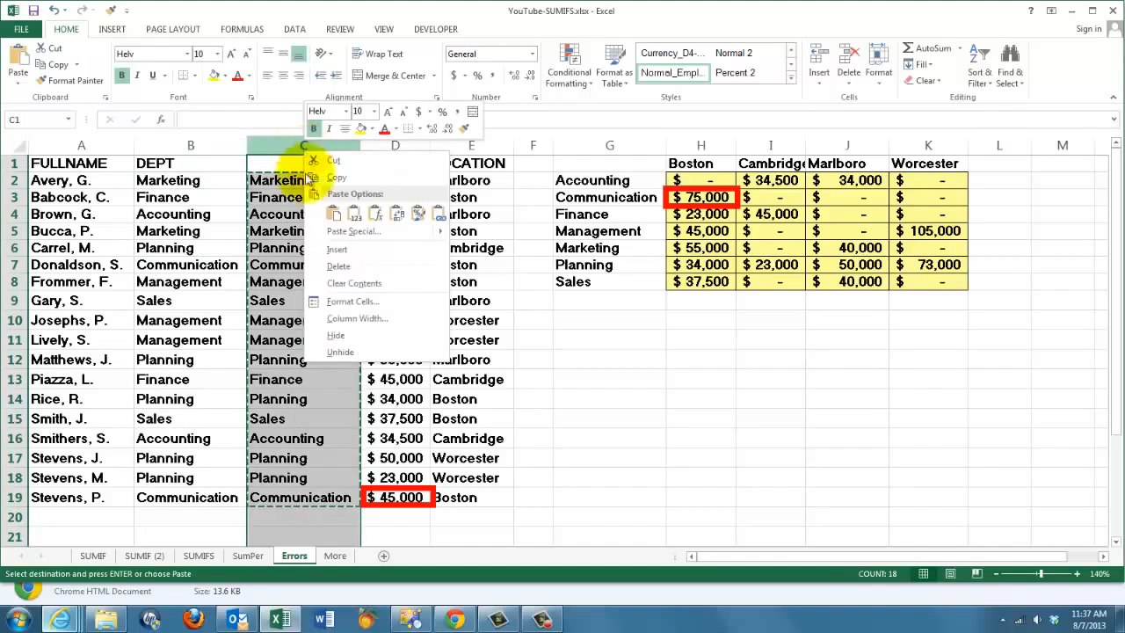
left_click(350, 271)
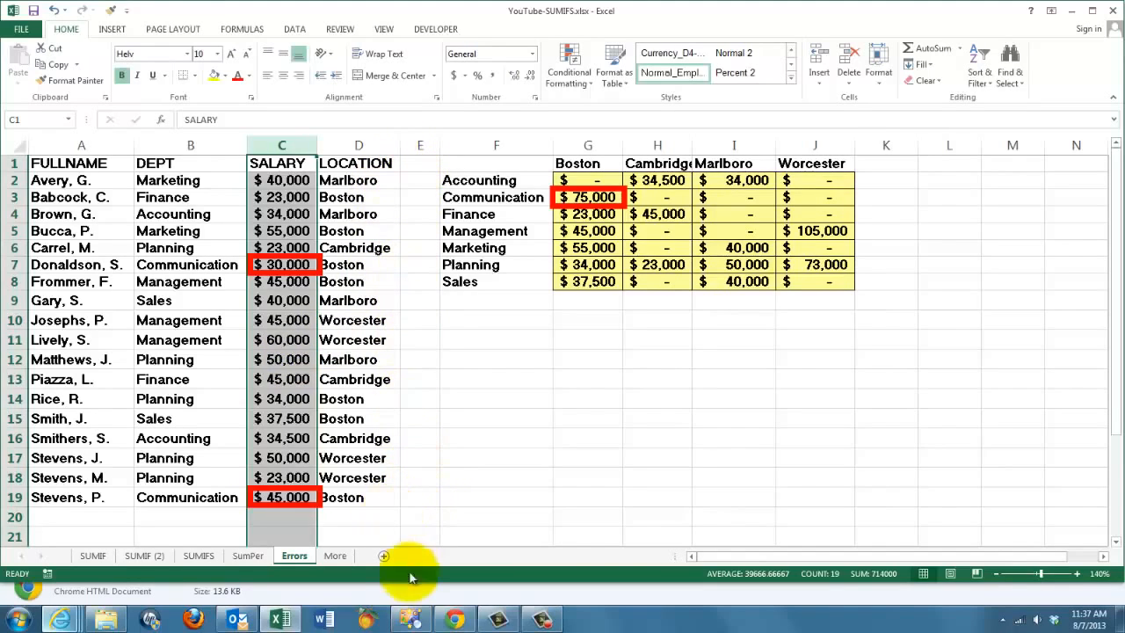
- Open the More sheet to view the training module overview
left_click(335, 556)
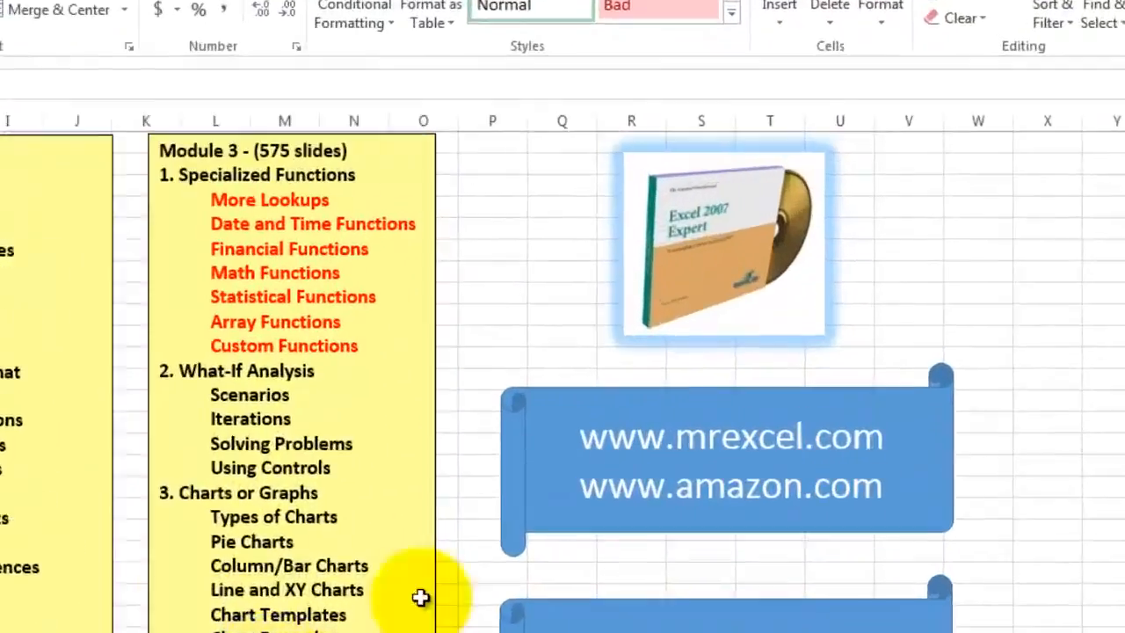